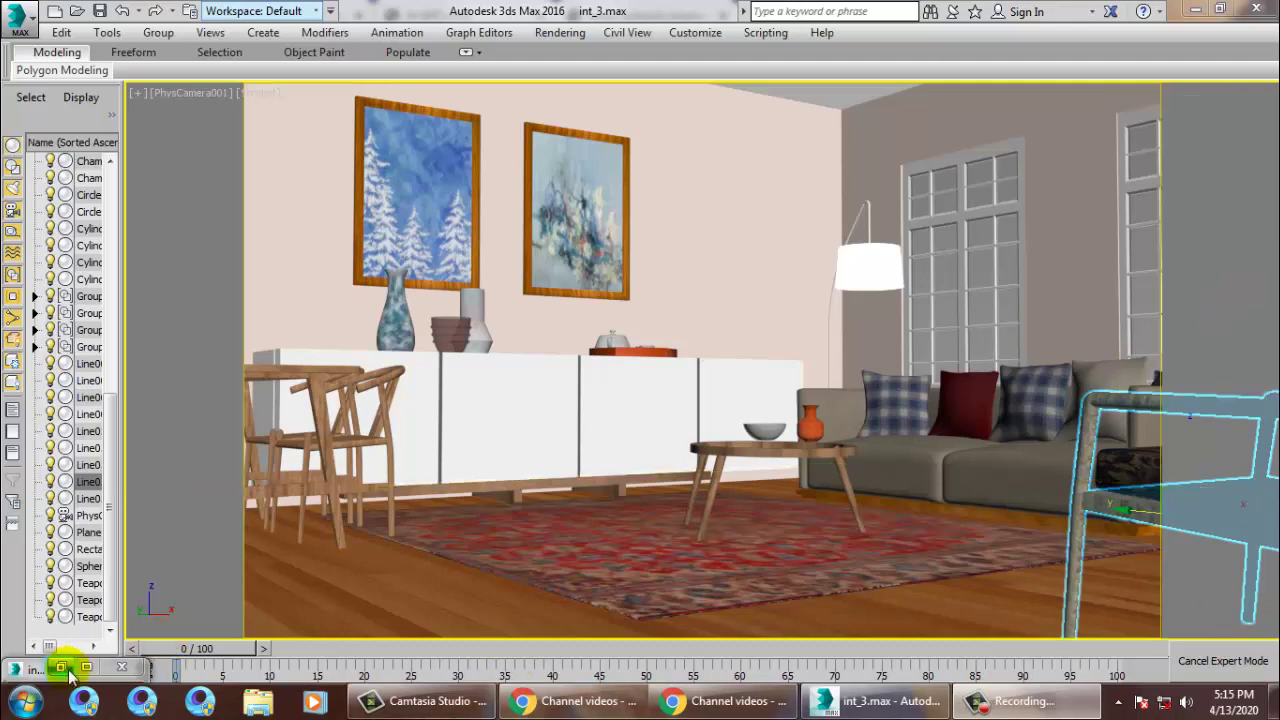
Step: Leave Expert mode and examine the reference living-room image in the minimized frame window
{"action": "left_click", "coordinate": [694, 391]}
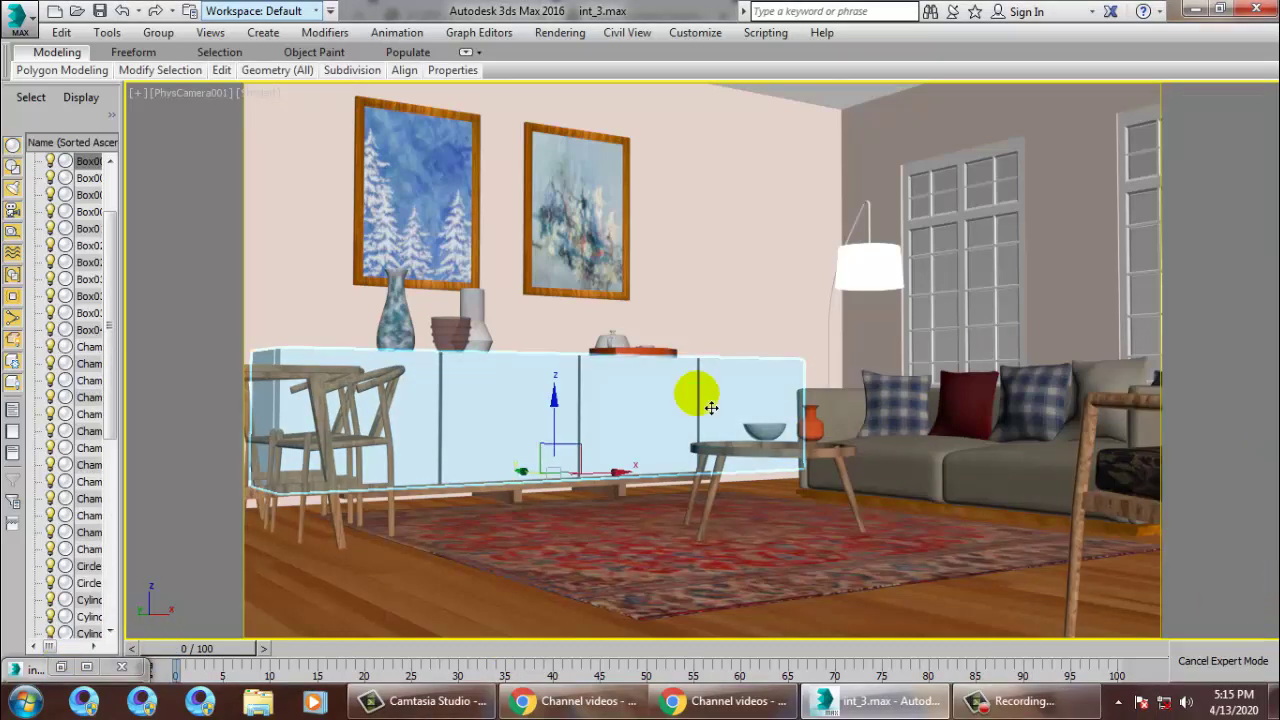
{"action": "key", "text": "ctrl+x"}
{"action": "left_click", "coordinate": [61, 667]}
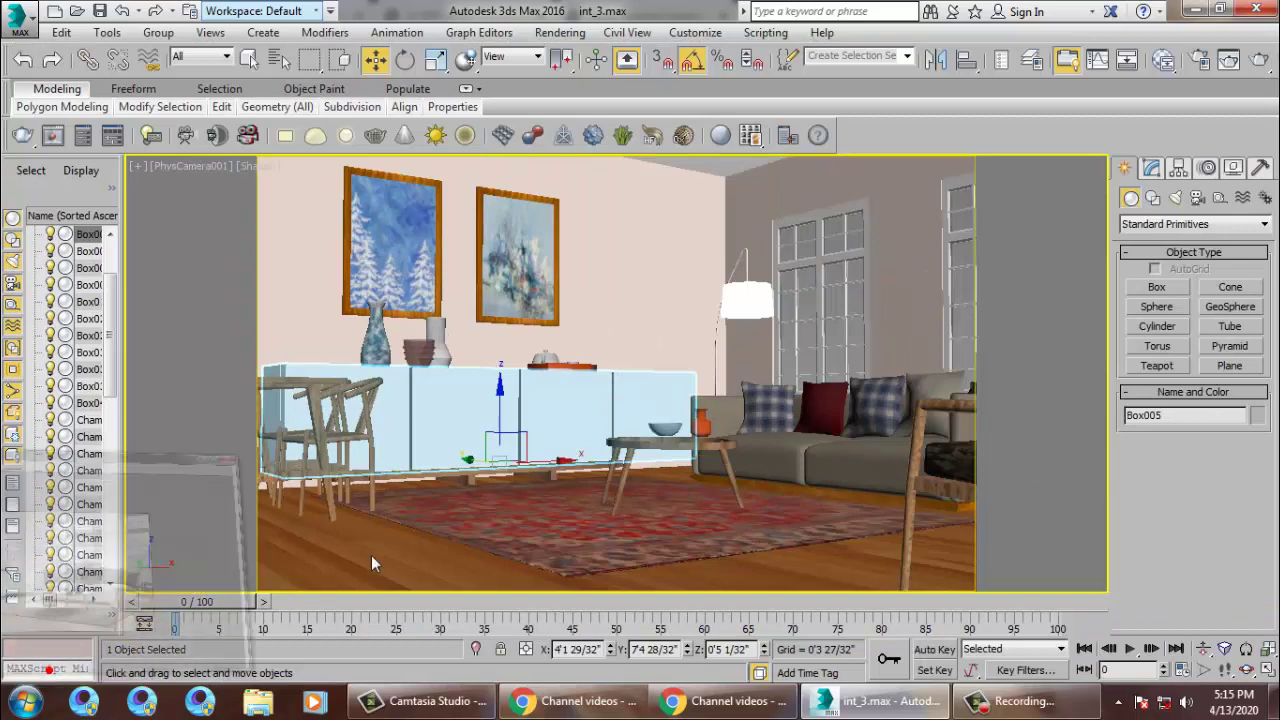
{"action": "left_click_drag", "start_coordinate": [186, 157], "coordinate": [565, 77]}
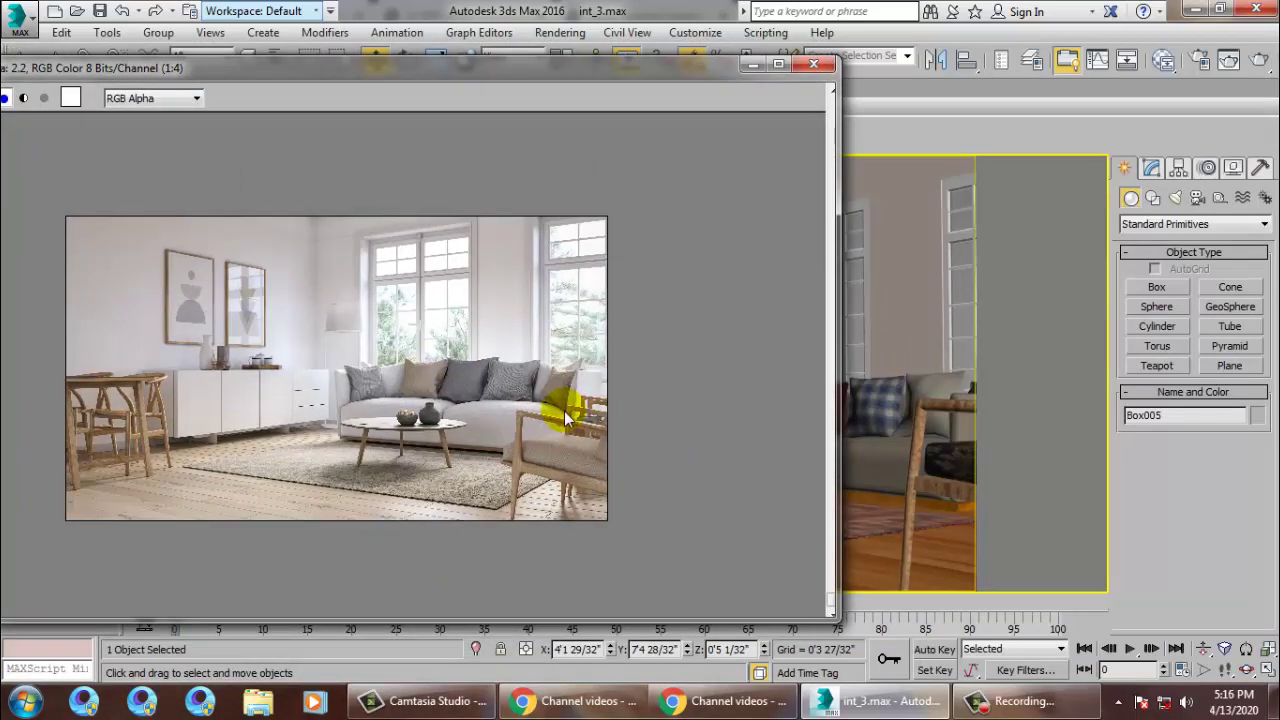
{"action": "left_click", "coordinate": [755, 64]}
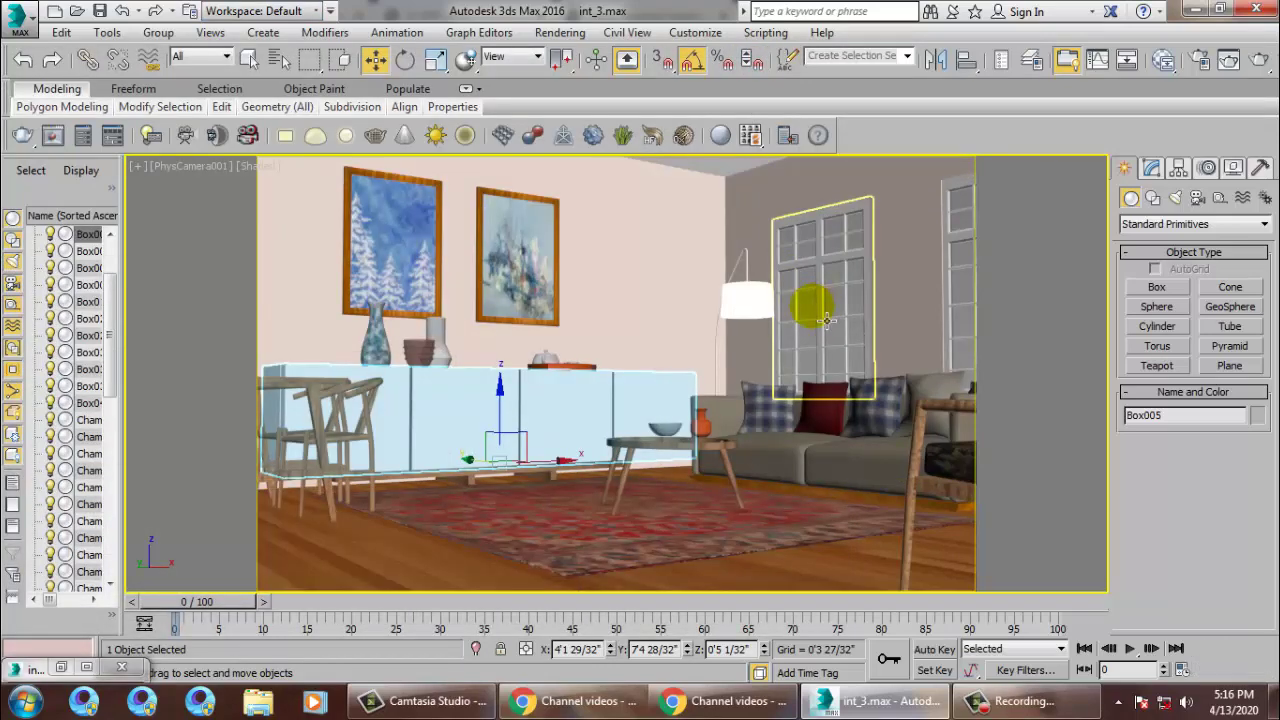
Step: Maximize the shaded Perspective viewport with safe frames turned off, showing the whole room from outside
{"action": "key", "text": "alt+w"}
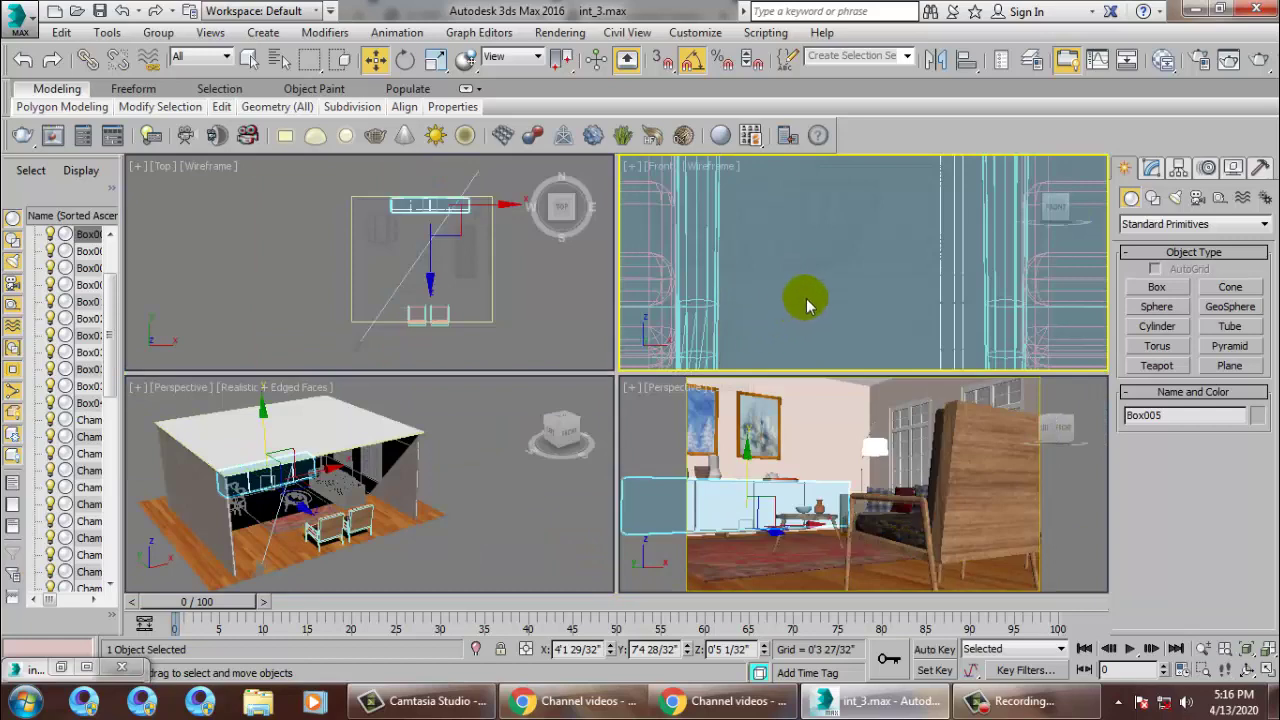
{"action": "right_click", "coordinate": [855, 468]}
{"action": "key", "text": "alt+w"}
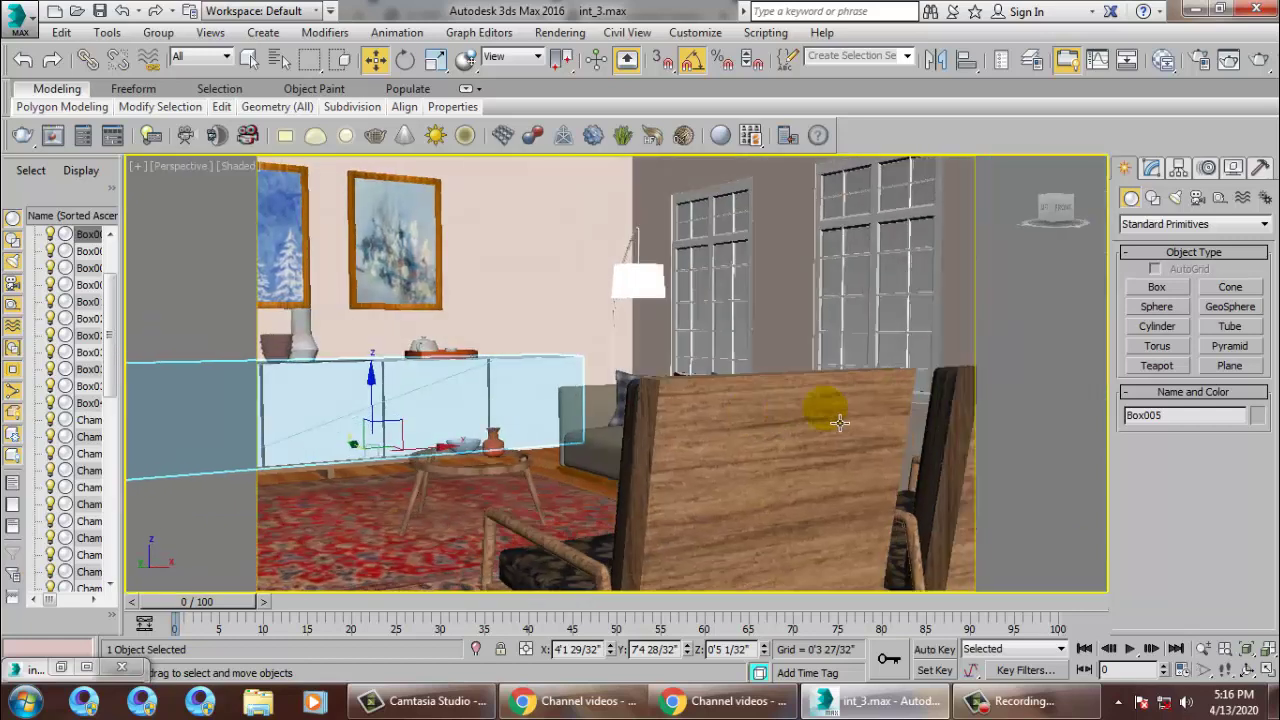
{"action": "key", "text": "shift+f"}
{"action": "middle_click_drag", "start_coordinate": [838, 425], "coordinate": [740, 378]}
{"action": "scroll", "coordinate": [765, 386], "scroll_direction": "down", "scroll_amount": 5}
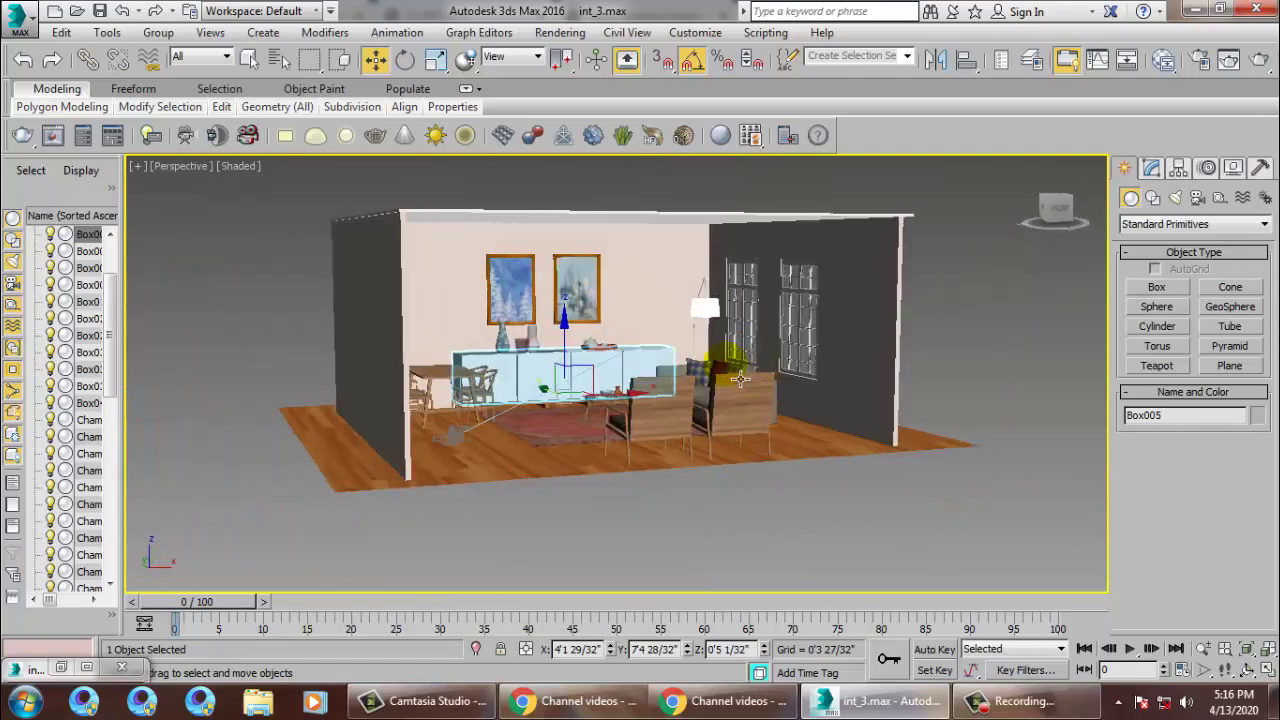
Step: Set the refraction color of the VRayMtl named glass to pure white (255) in the Slate Material Editor
{"action": "key", "text": "m"}
{"action": "scroll", "coordinate": [640, 420], "scroll_direction": "down", "scroll_amount": 3}
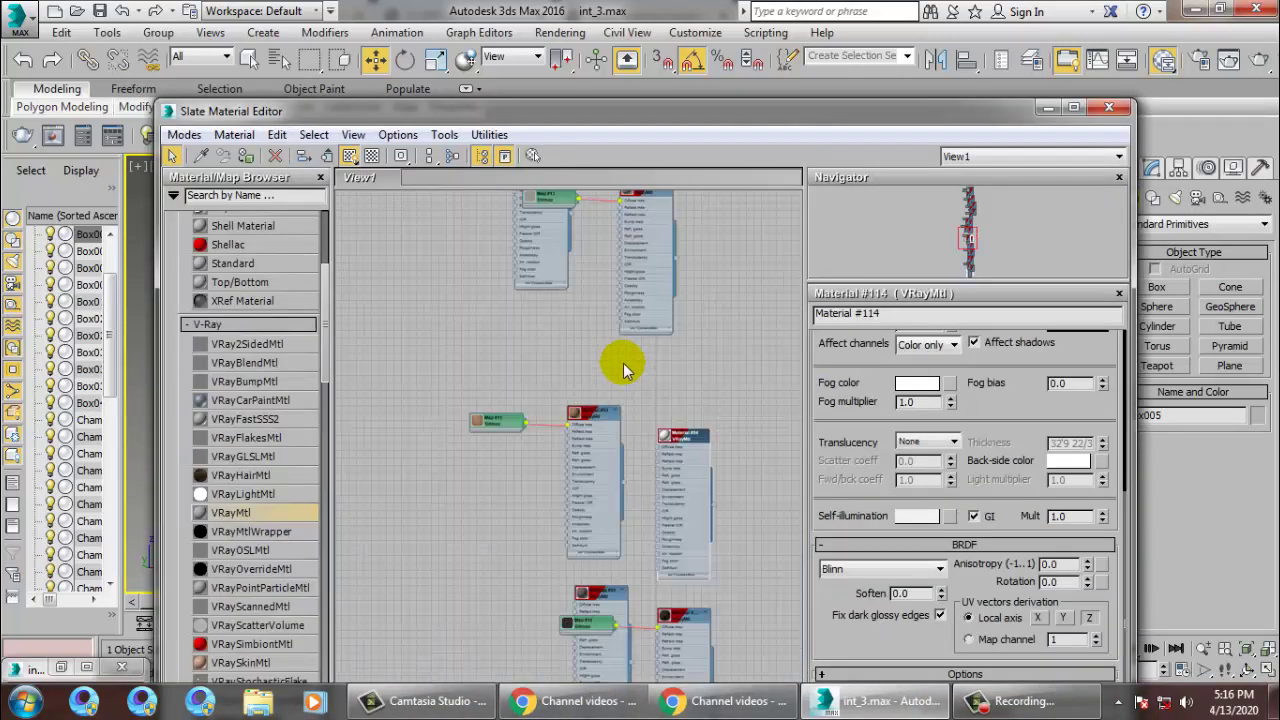
{"action": "scroll", "coordinate": [623, 363], "scroll_direction": "down", "scroll_amount": 5}
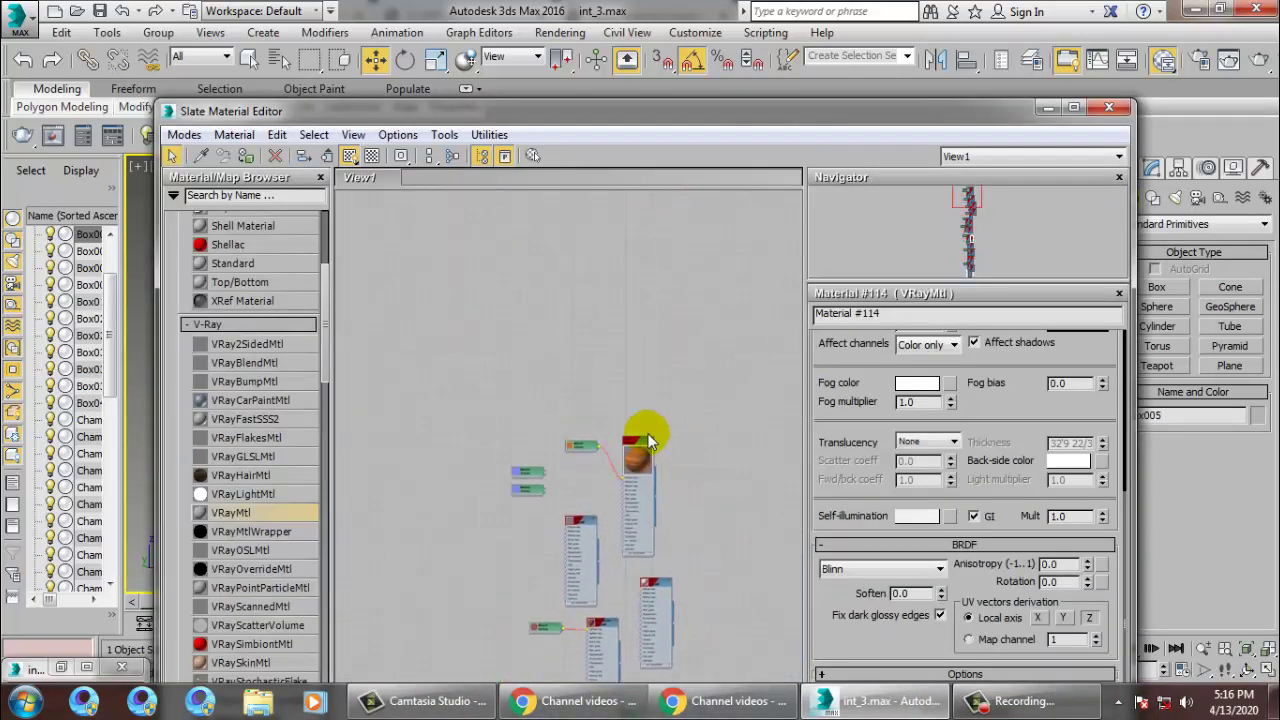
{"action": "scroll", "coordinate": [648, 440], "scroll_direction": "up", "scroll_amount": 8}
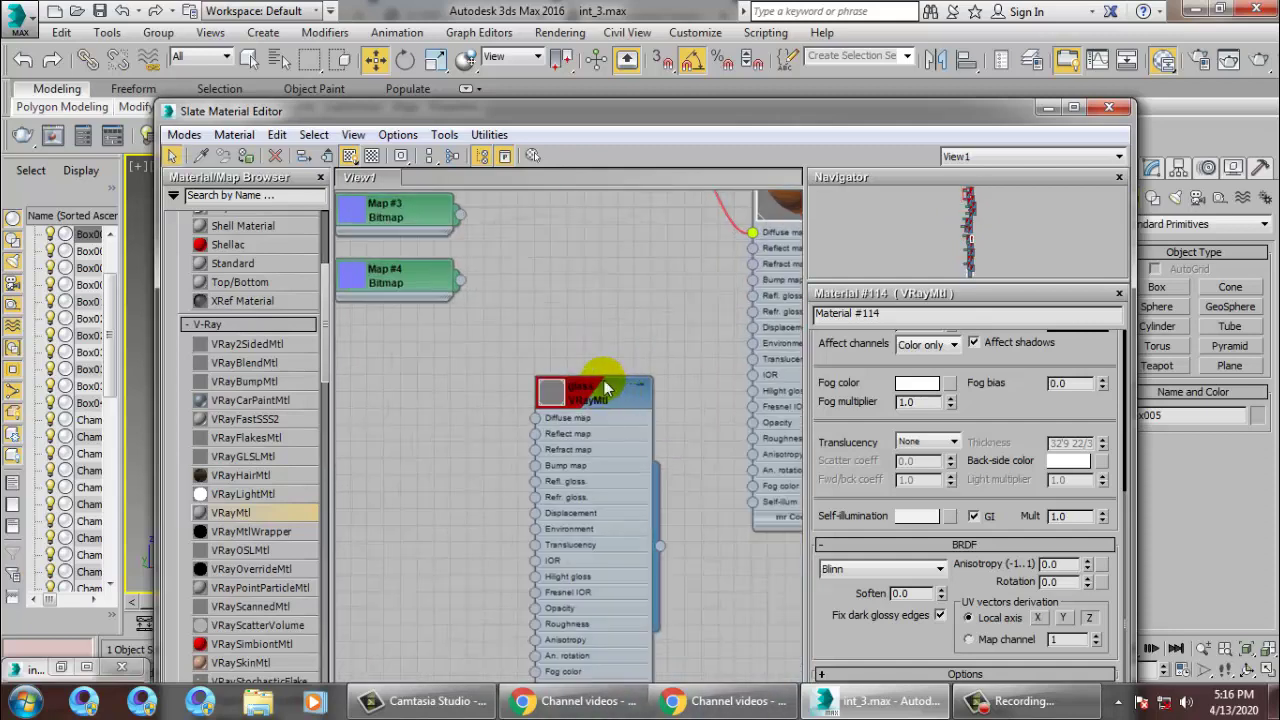
{"action": "scroll", "coordinate": [605, 388], "scroll_direction": "up", "scroll_amount": 2}
{"action": "double_click", "coordinate": [575, 400]}
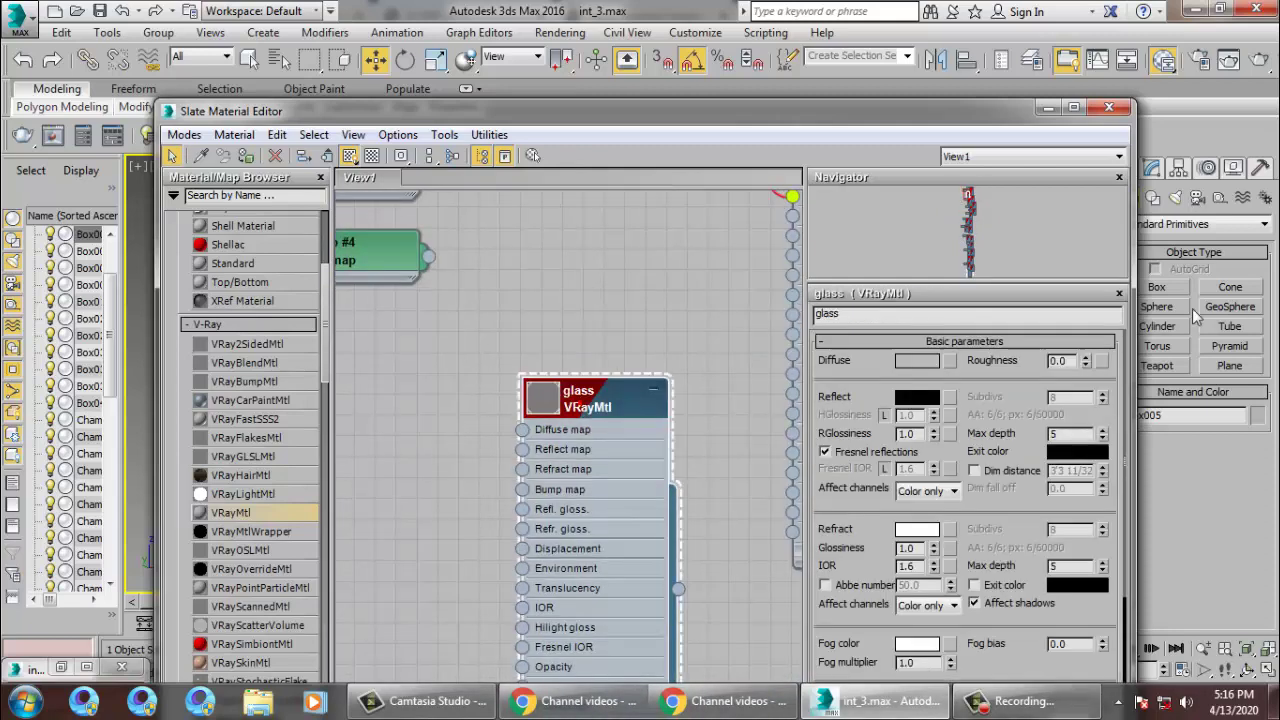
{"action": "left_click", "coordinate": [910, 534]}
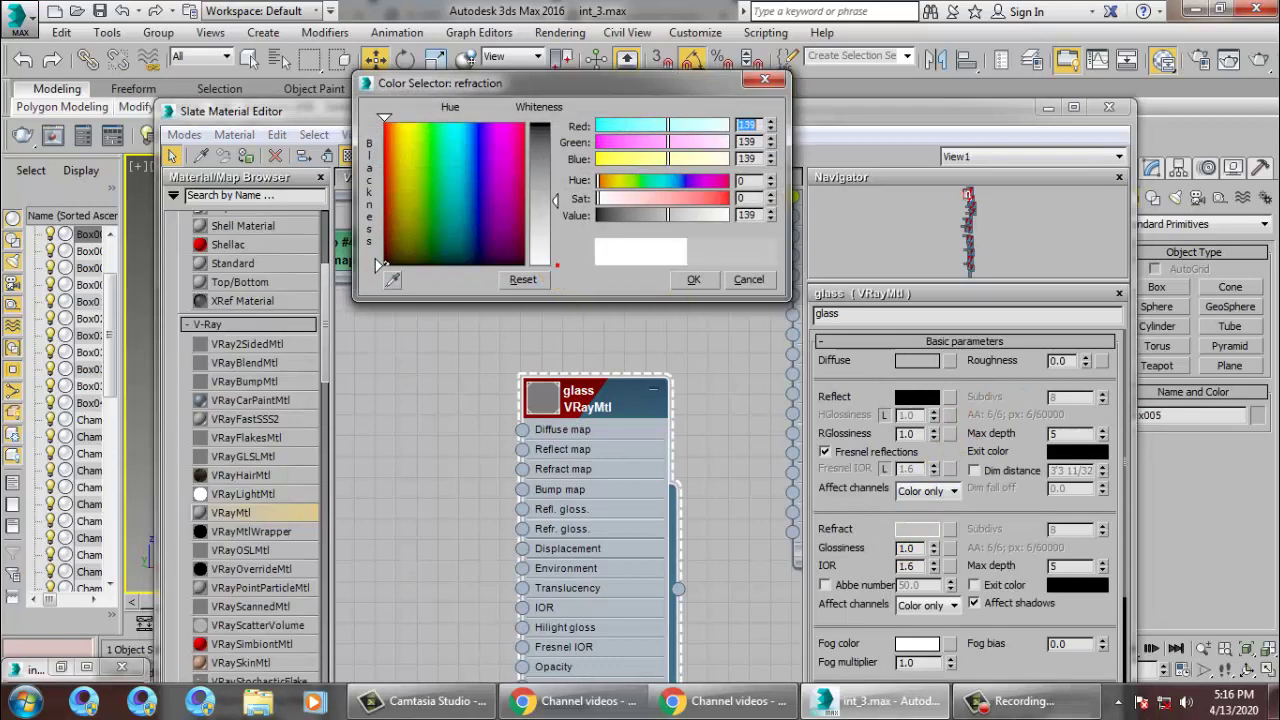
{"action": "left_click_drag", "start_coordinate": [556, 200], "coordinate": [556, 265]}
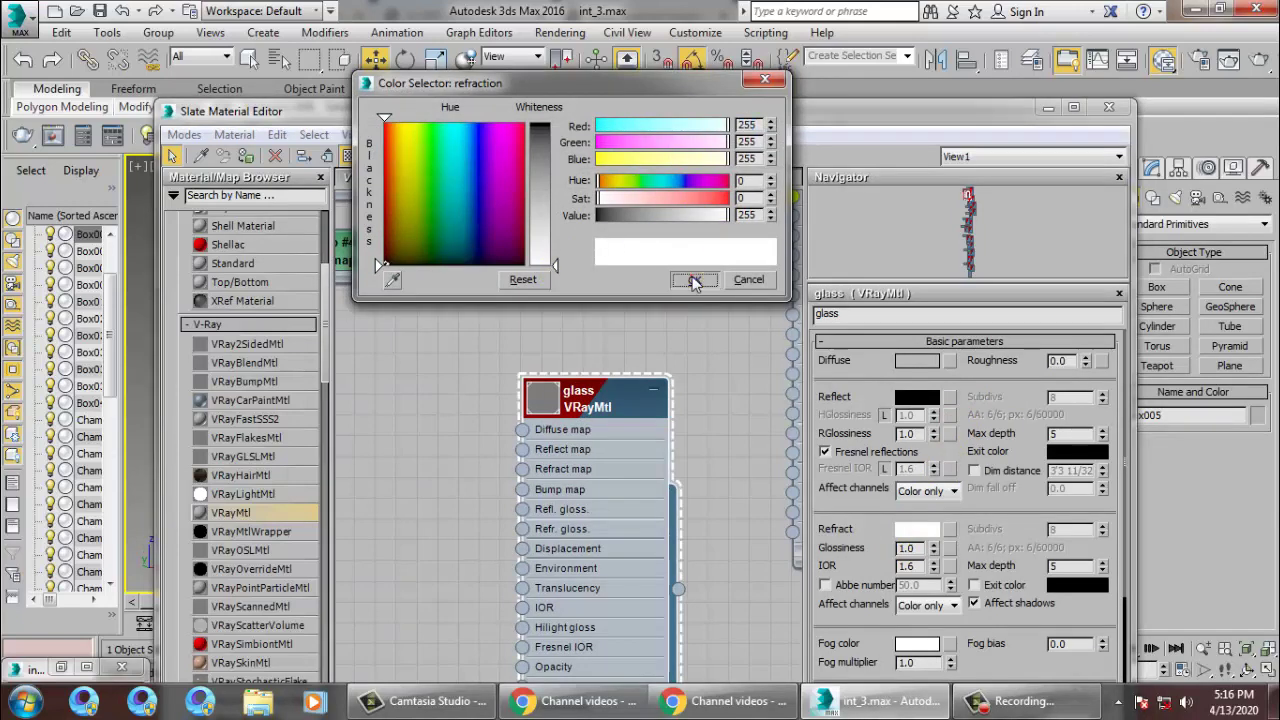
{"action": "left_click", "coordinate": [692, 280]}
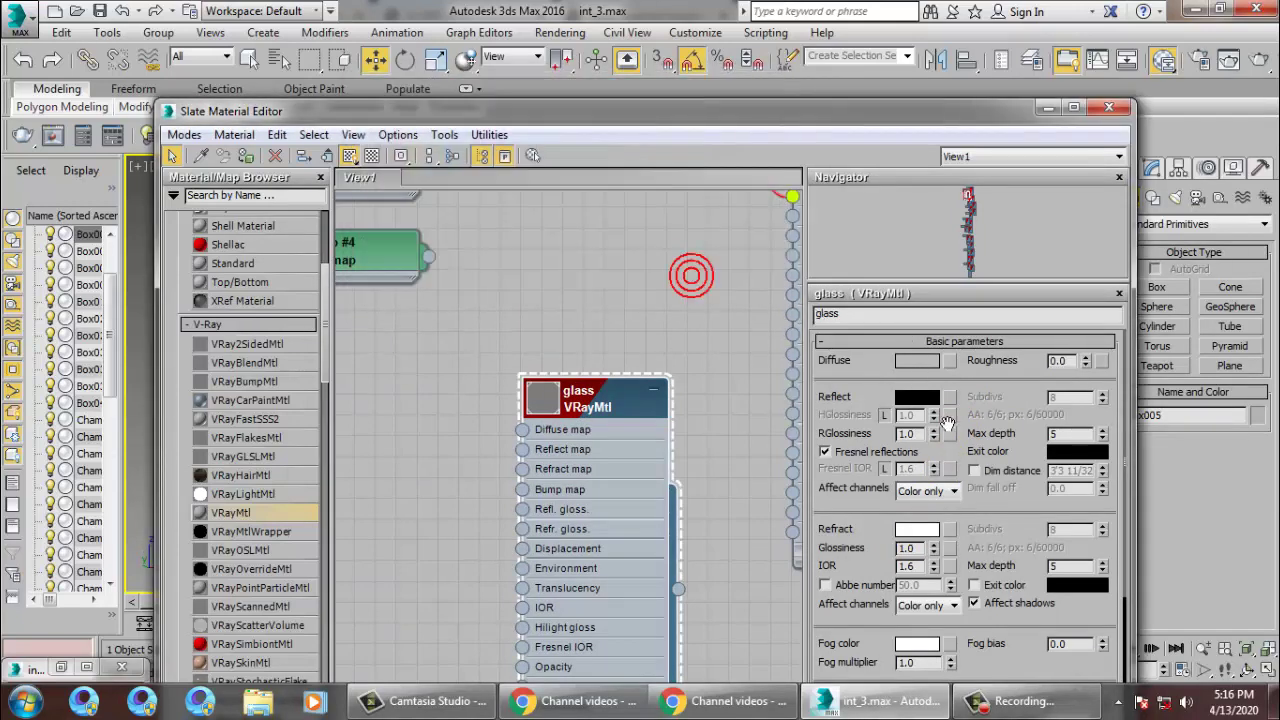
{"action": "left_click", "coordinate": [1047, 106]}
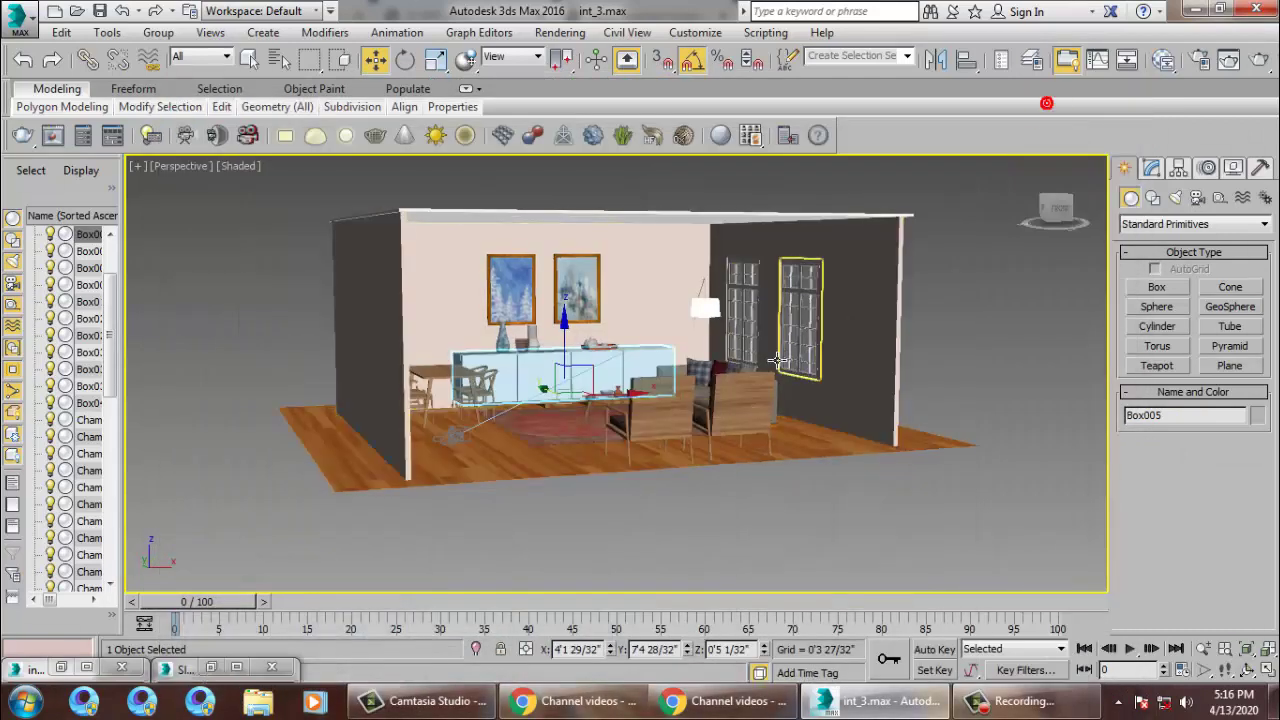
Step: Scale both window objects in the side wall together along the X axis to change their depth
{"action": "left_click", "coordinate": [806, 312]}
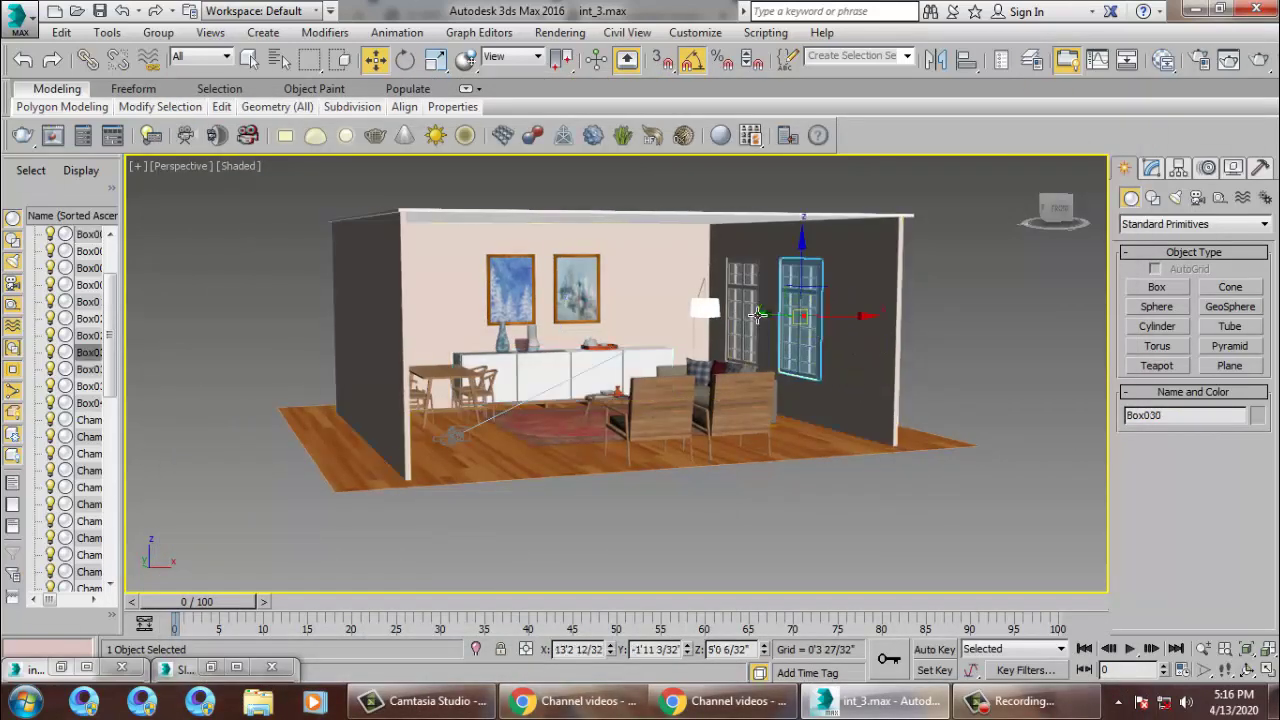
{"action": "left_click", "coordinate": [746, 310], "text": "ctrl"}
{"action": "middle_click_drag", "start_coordinate": [900, 345], "coordinate": [845, 358], "text": "alt"}
{"action": "scroll", "coordinate": [845, 358], "scroll_direction": "up", "scroll_amount": 6}
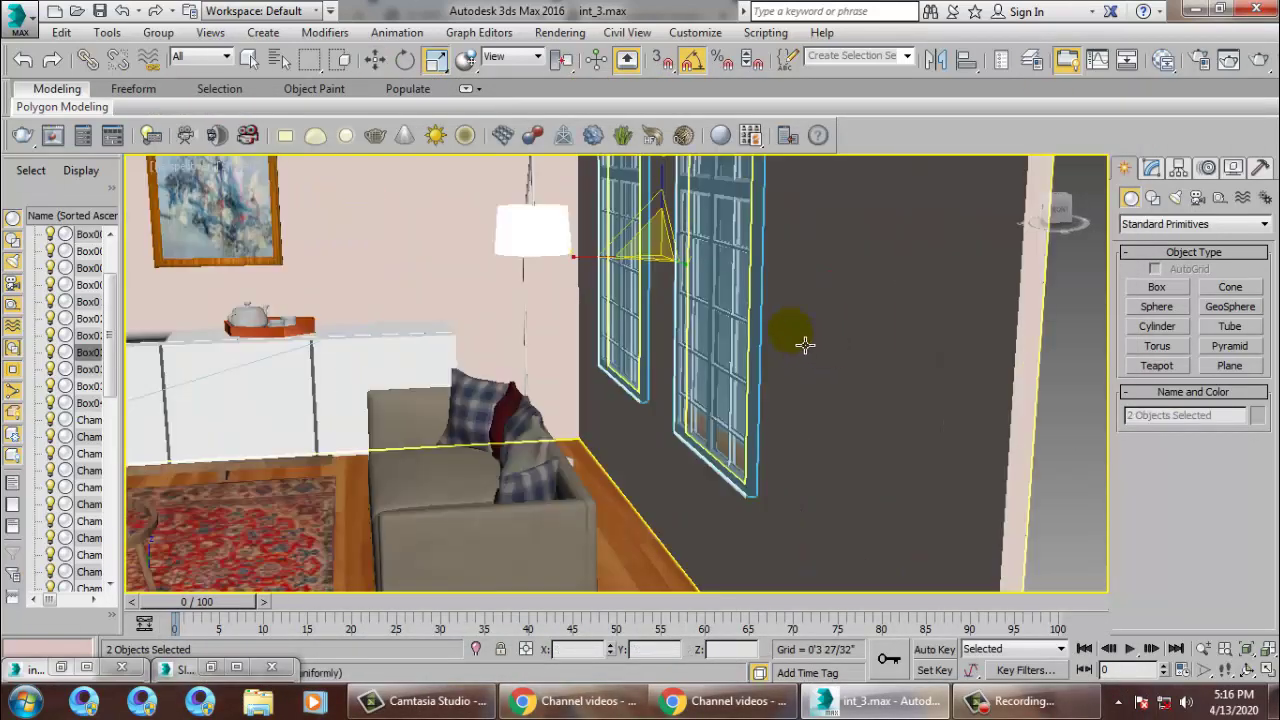
{"action": "key", "text": "r"}
{"action": "left_click_drag", "start_coordinate": [587, 273], "coordinate": [654, 268]}
{"action": "middle_click_drag", "start_coordinate": [882, 314], "coordinate": [992, 319], "text": "alt"}
{"action": "scroll", "coordinate": [837, 323], "scroll_direction": "down", "scroll_amount": 5}
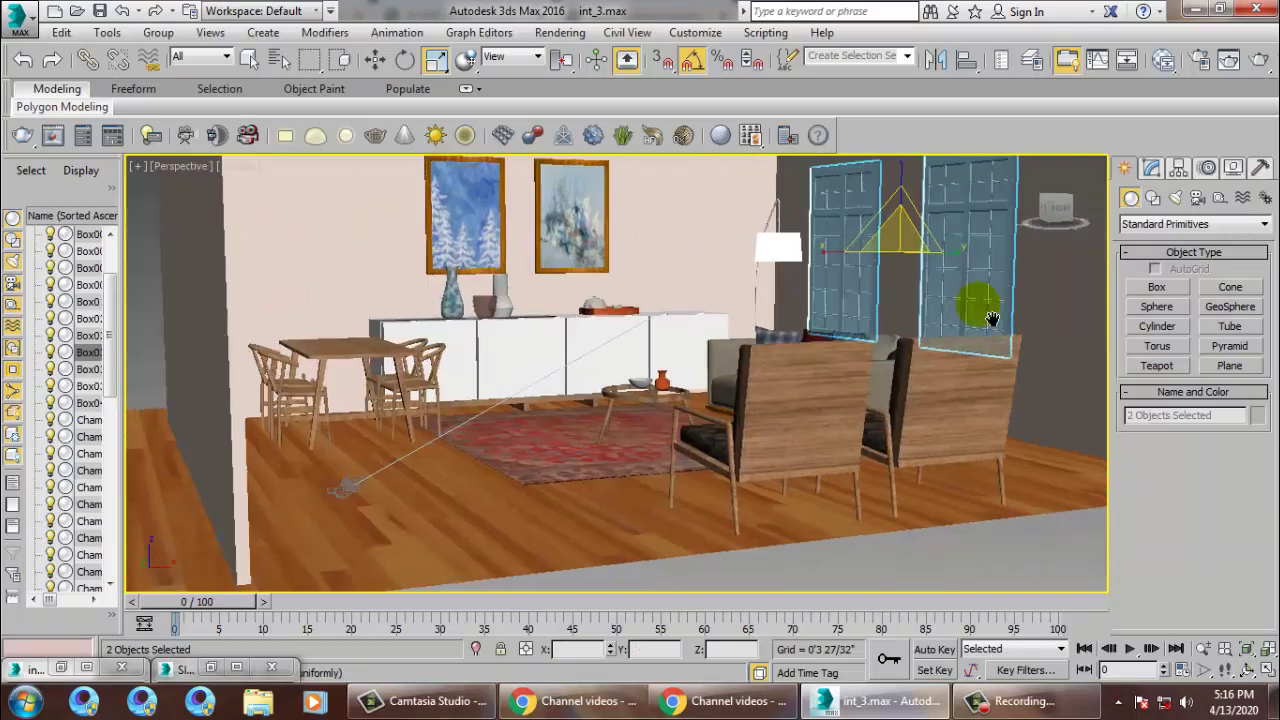
{"action": "scroll", "coordinate": [992, 318], "scroll_direction": "down", "scroll_amount": 6}
{"action": "scroll", "coordinate": [992, 318], "scroll_direction": "up", "scroll_amount": 4}
Step: Create a VRaySun in the Front view, aimed from high outside the windows into the room, and replace the environment map with VRaySky
{"action": "key", "text": "alt+w"}
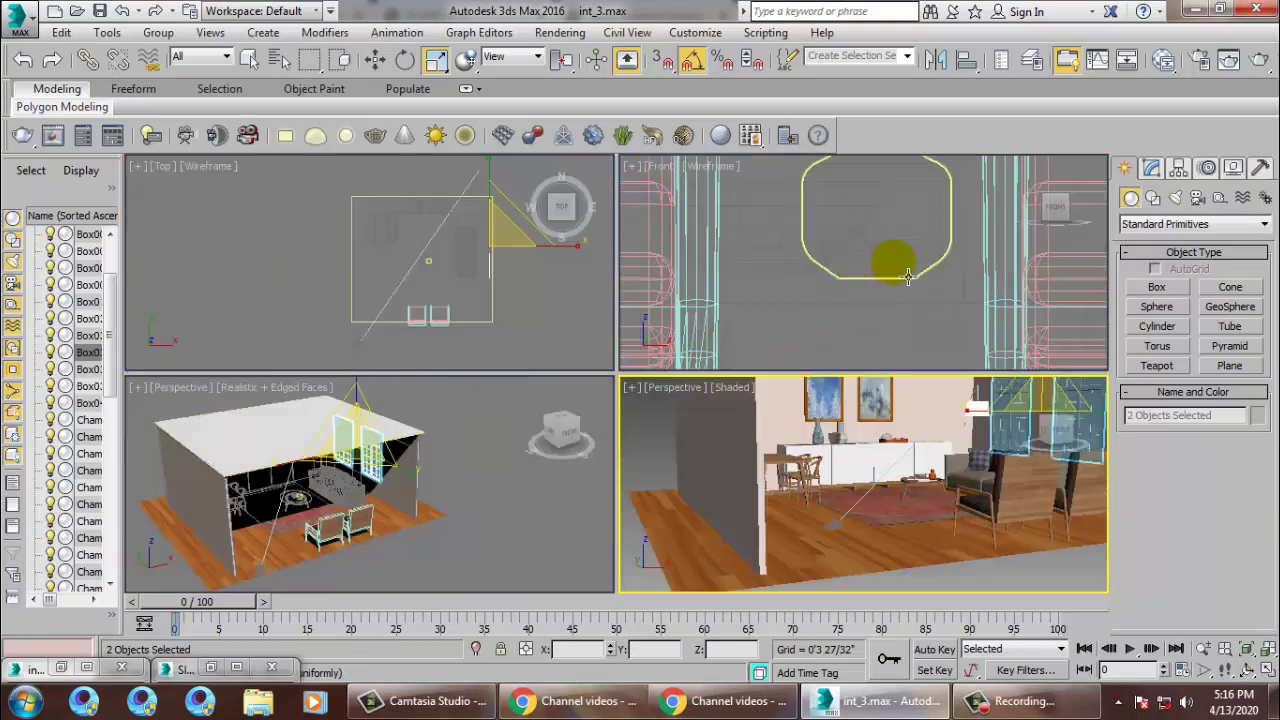
{"action": "right_click", "coordinate": [811, 291]}
{"action": "key", "text": "alt+w"}
{"action": "scroll", "coordinate": [811, 299], "scroll_direction": "down", "scroll_amount": 10}
{"action": "middle_click_drag", "start_coordinate": [818, 308], "coordinate": [788, 318]}
{"action": "scroll", "coordinate": [788, 311], "scroll_direction": "up", "scroll_amount": 3}
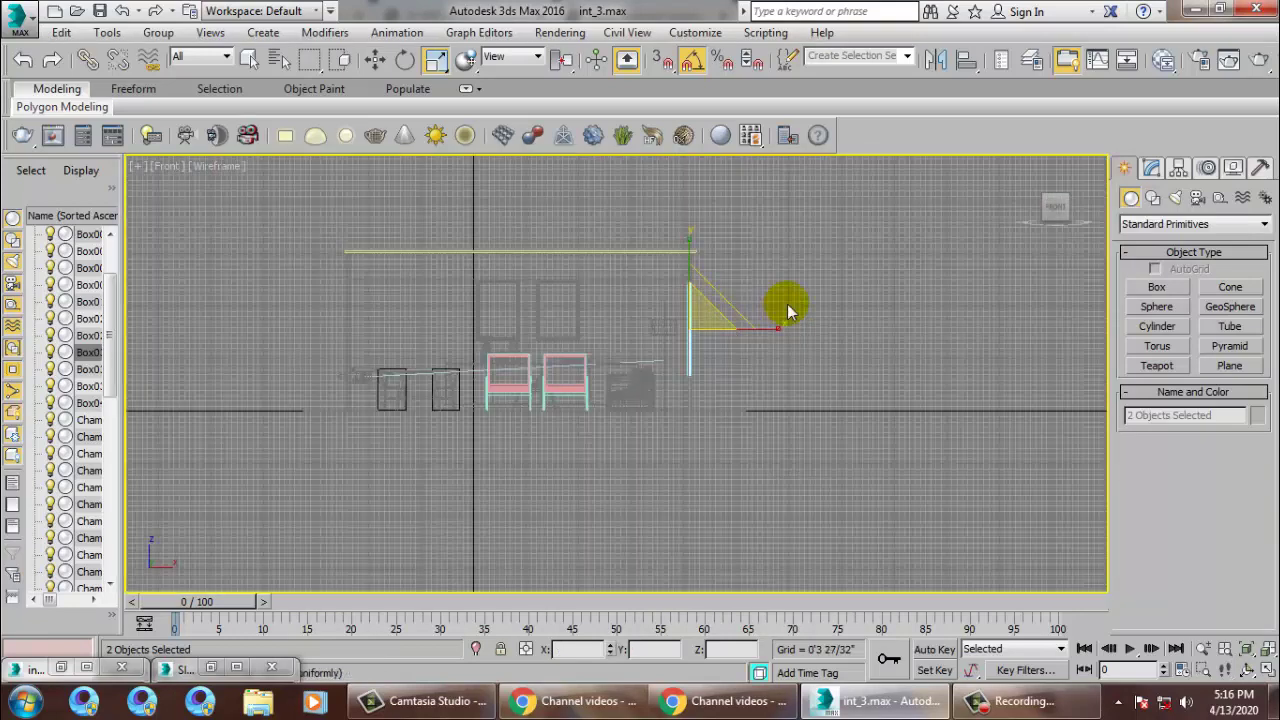
{"action": "key", "text": "w"}
{"action": "left_click", "coordinate": [1174, 199]}
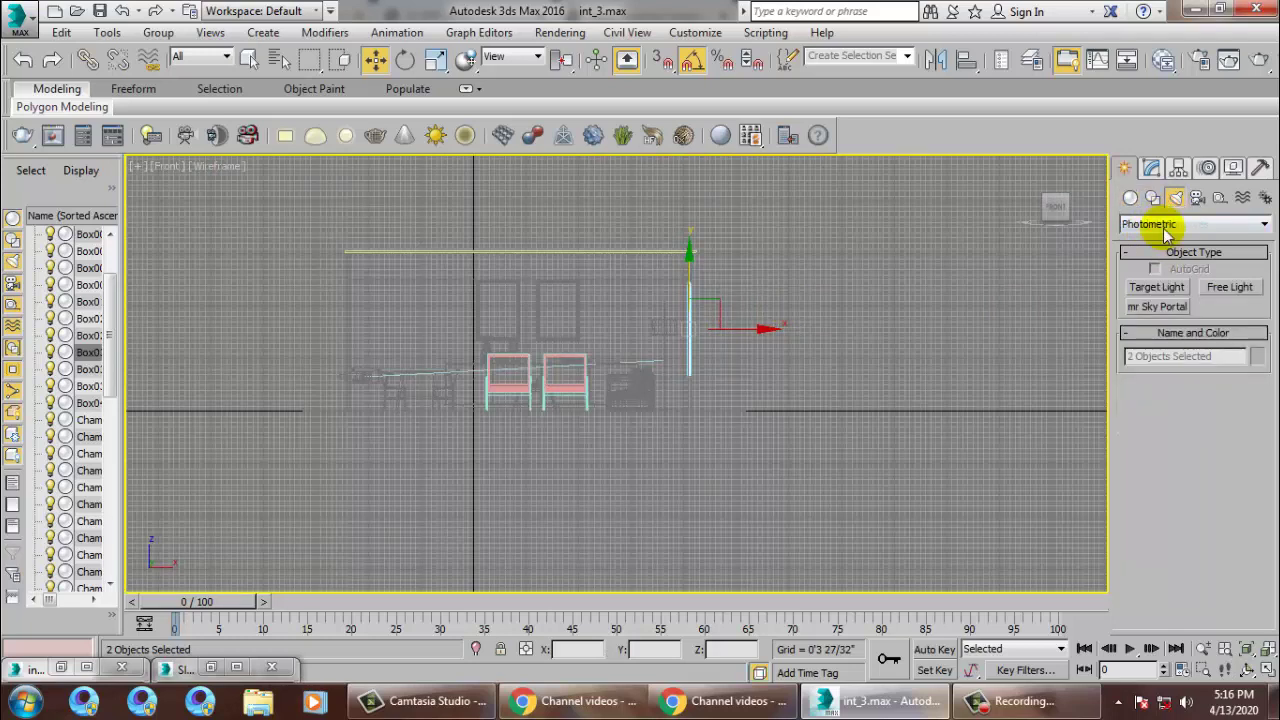
{"action": "left_click", "coordinate": [1249, 224]}
{"action": "left_click", "coordinate": [1178, 275]}
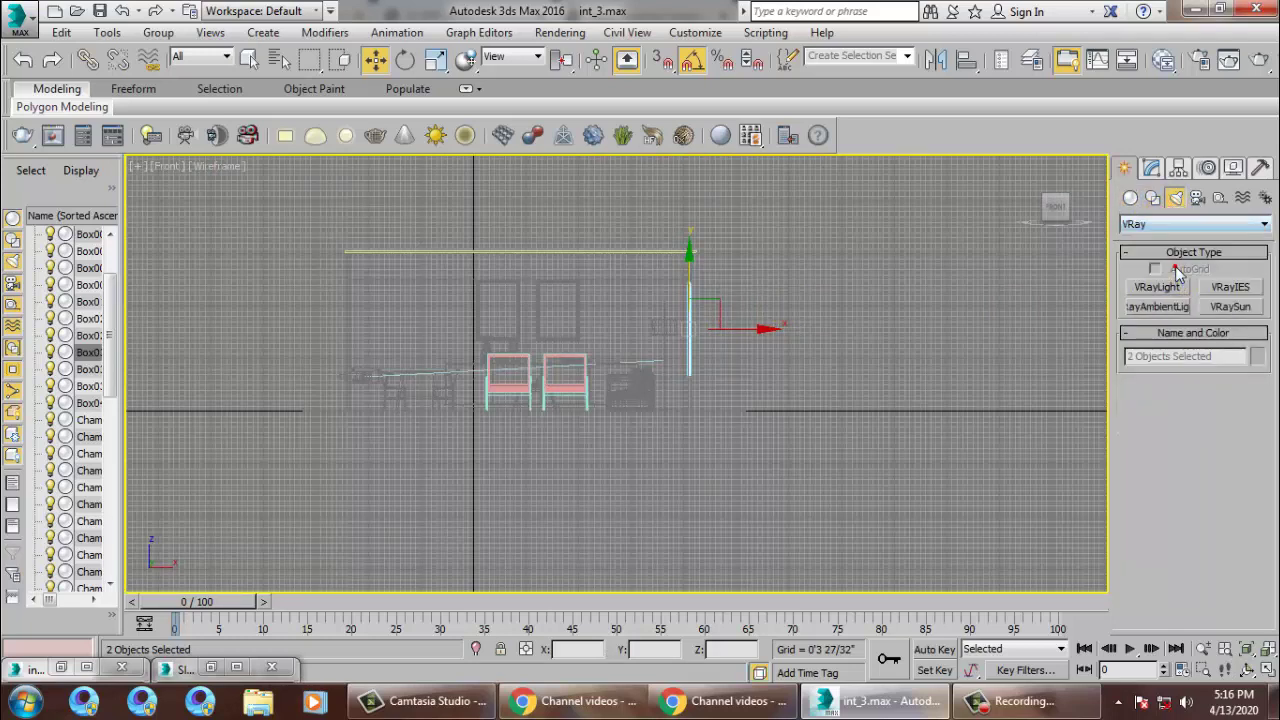
{"action": "left_click", "coordinate": [1222, 306]}
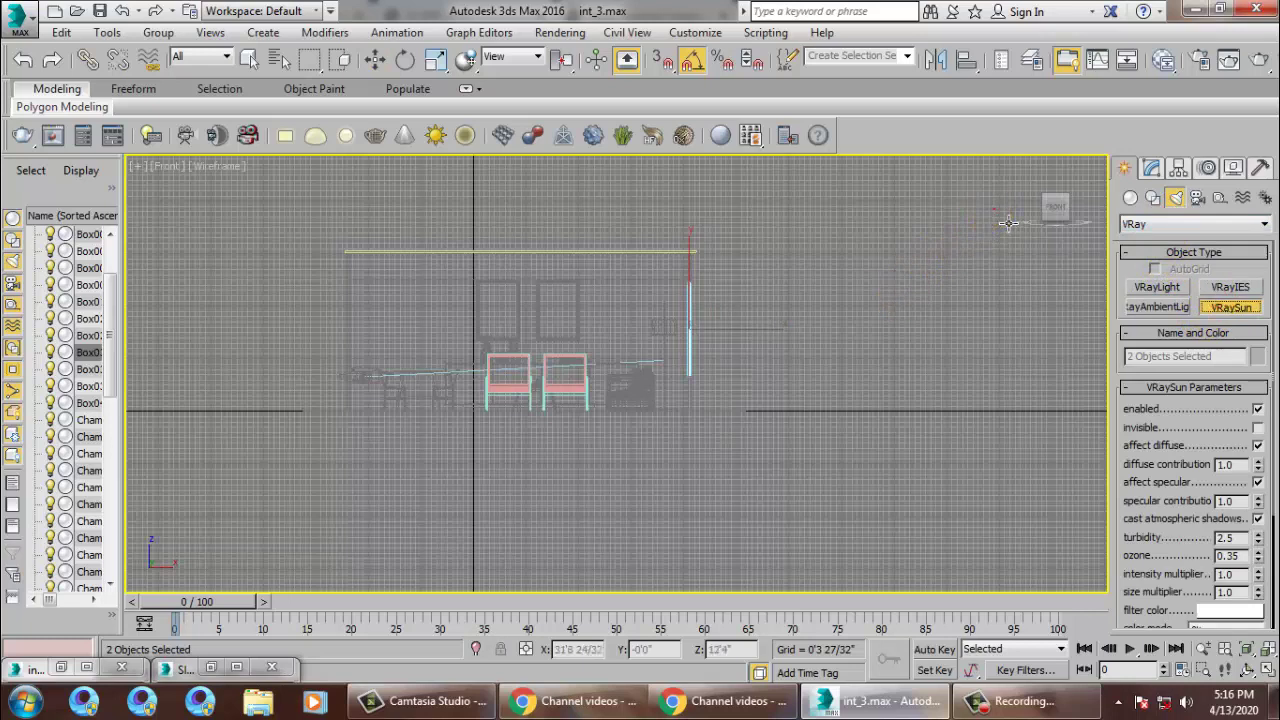
{"action": "left_click_drag", "start_coordinate": [993, 210], "coordinate": [575, 387]}
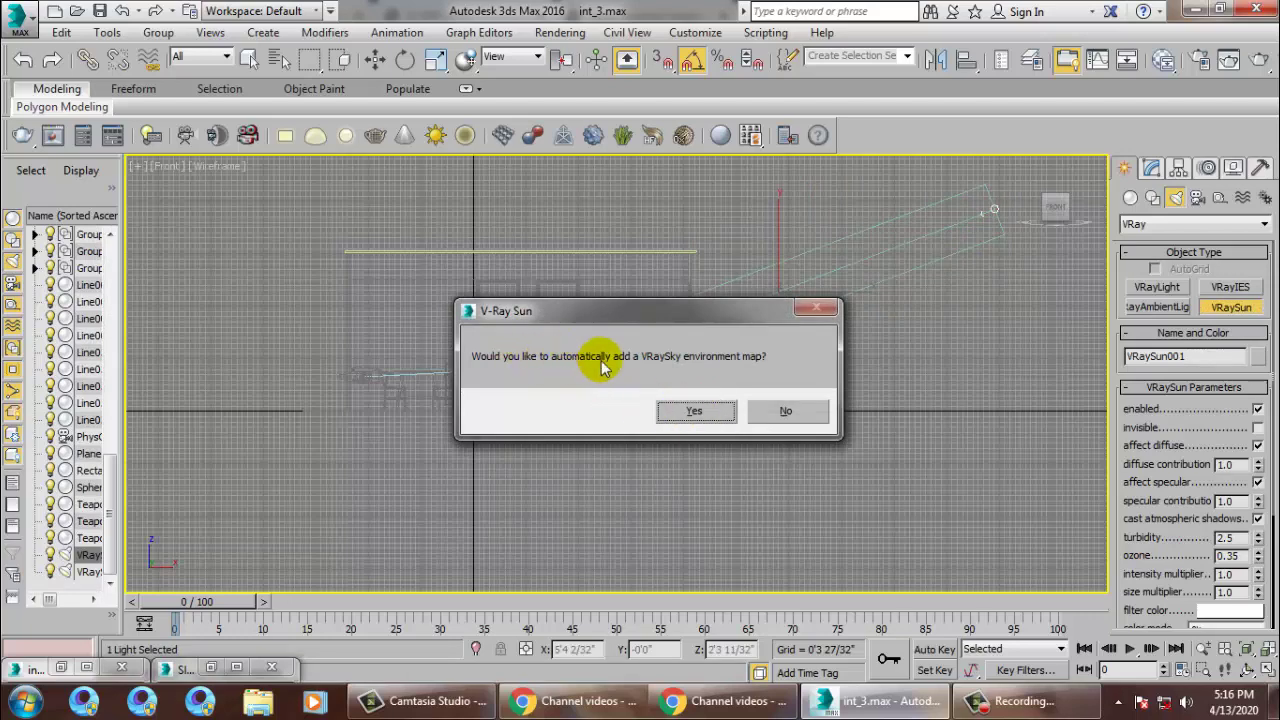
{"action": "left_click", "coordinate": [708, 411]}
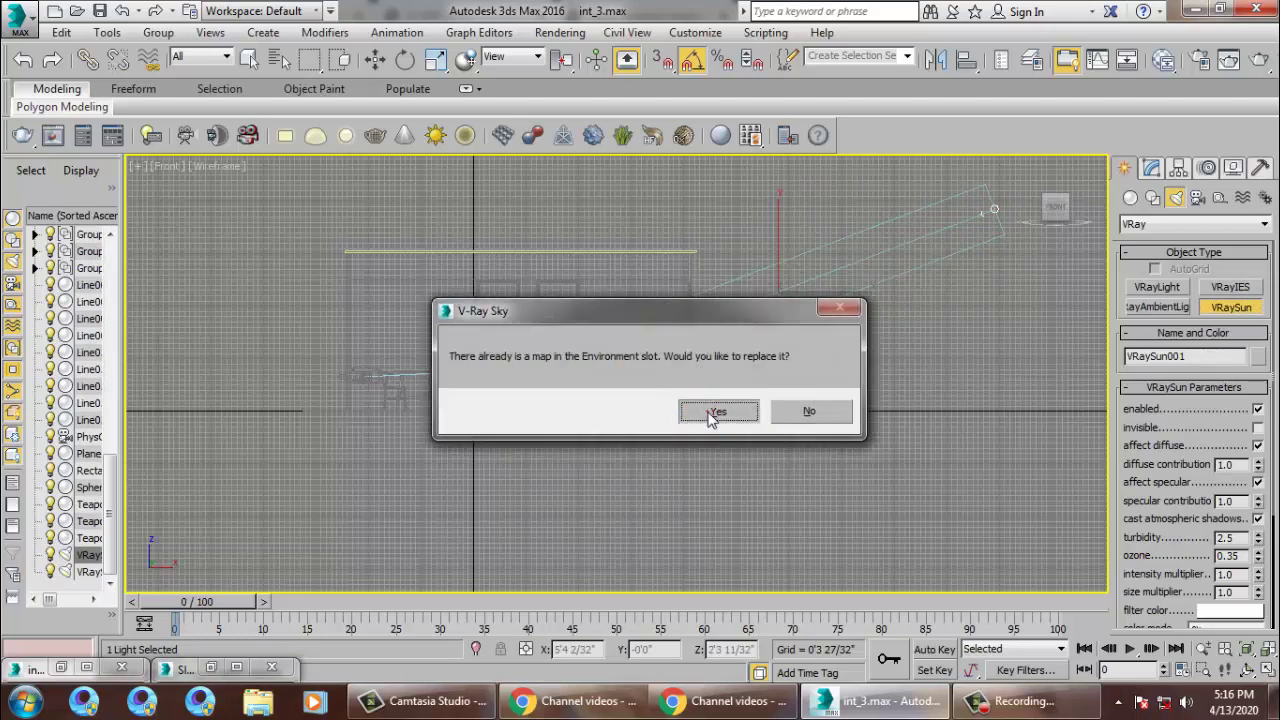
{"action": "left_click", "coordinate": [709, 412]}
{"action": "right_click", "coordinate": [709, 411]}
Step: In the Perspective view, raise the VRaySun to a height of about 14'1" and adjust its target near the coffee table
{"action": "key", "text": "alt+w"}
{"action": "right_click", "coordinate": [858, 460]}
{"action": "key", "text": "alt+w"}
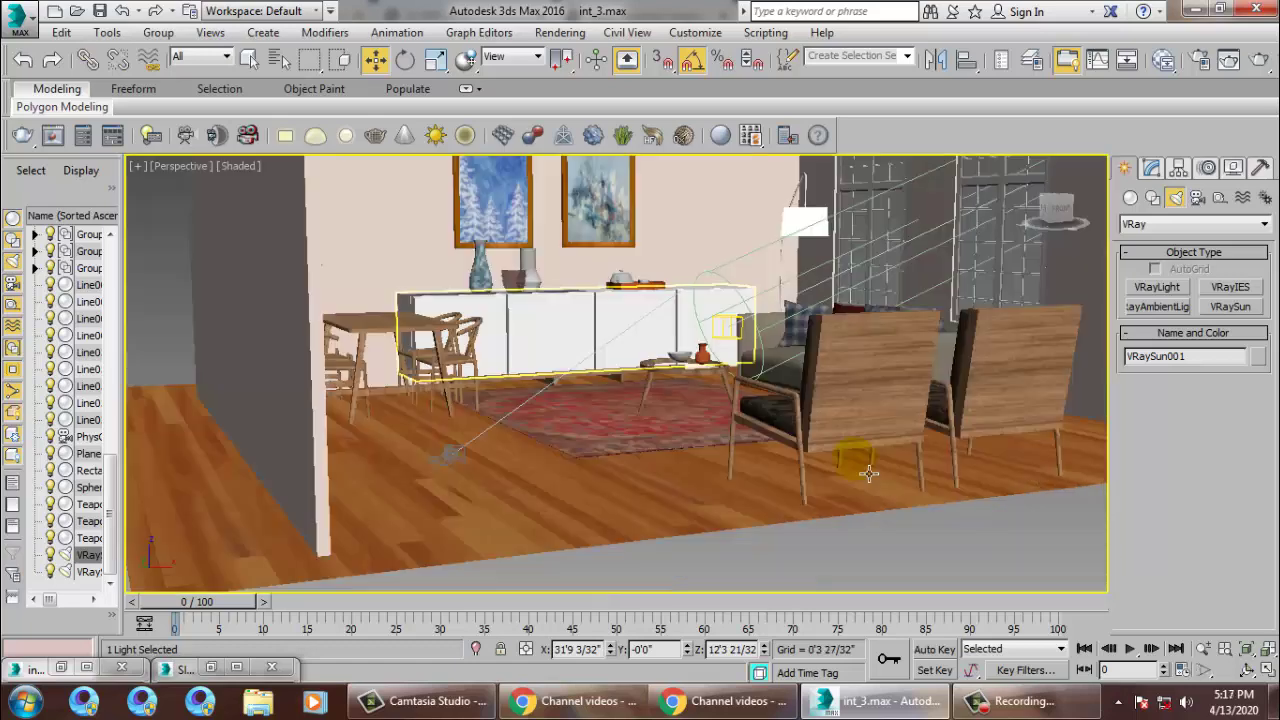
{"action": "middle_click_drag", "start_coordinate": [869, 473], "coordinate": [851, 454], "text": "alt"}
{"action": "scroll", "coordinate": [806, 488], "scroll_direction": "down", "scroll_amount": 5}
{"action": "scroll", "coordinate": [853, 452], "scroll_direction": "up", "scroll_amount": 3}
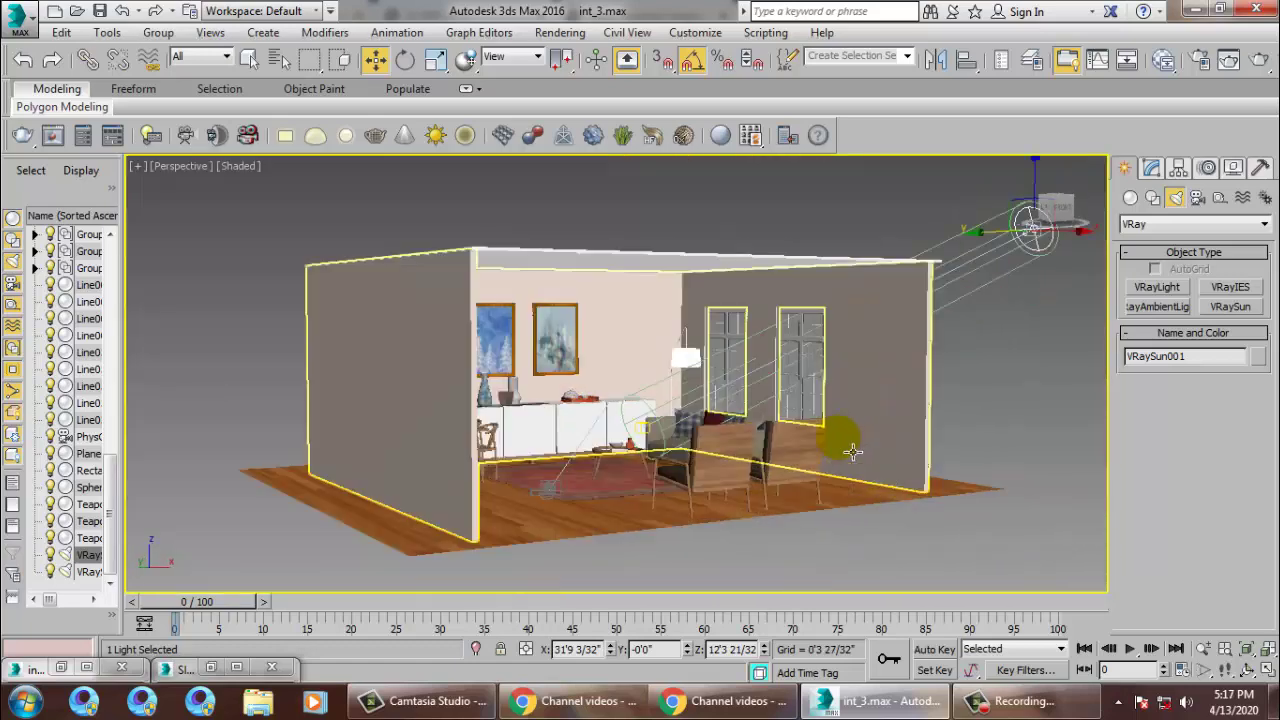
{"action": "middle_click_drag", "start_coordinate": [1000, 216], "coordinate": [900, 255], "text": "alt"}
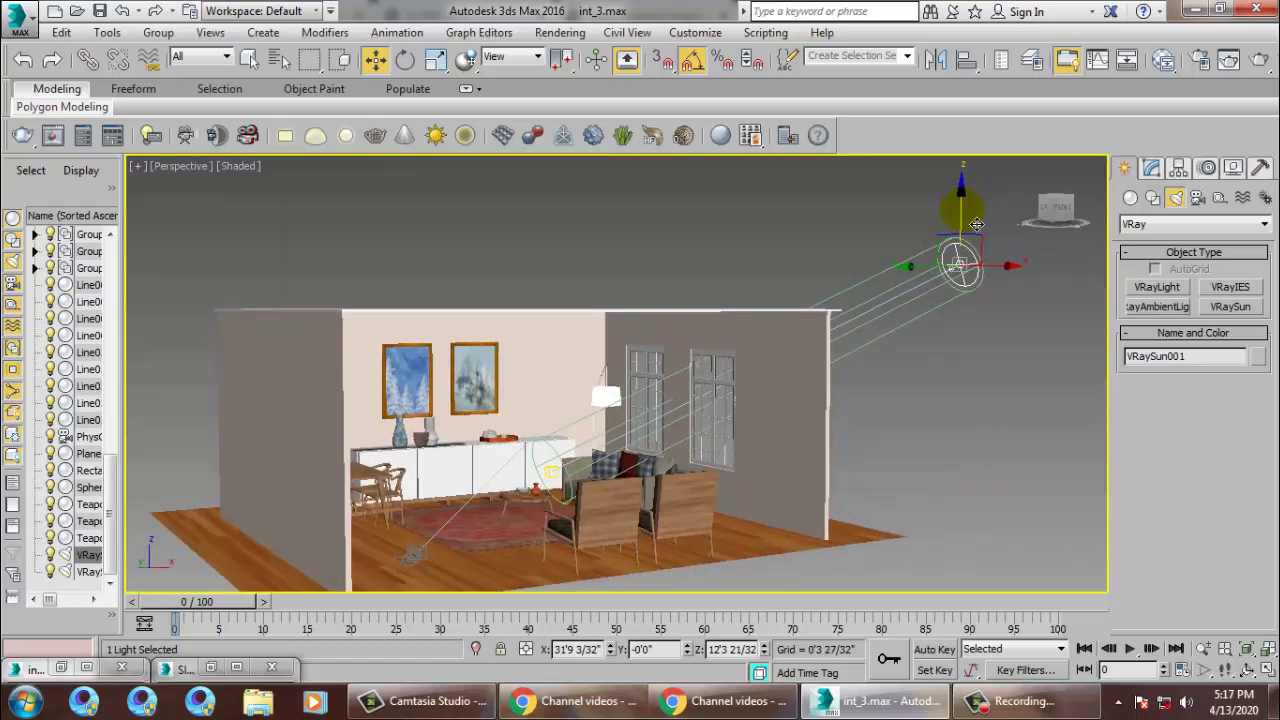
{"action": "left_click_drag", "start_coordinate": [976, 224], "coordinate": [976, 191]}
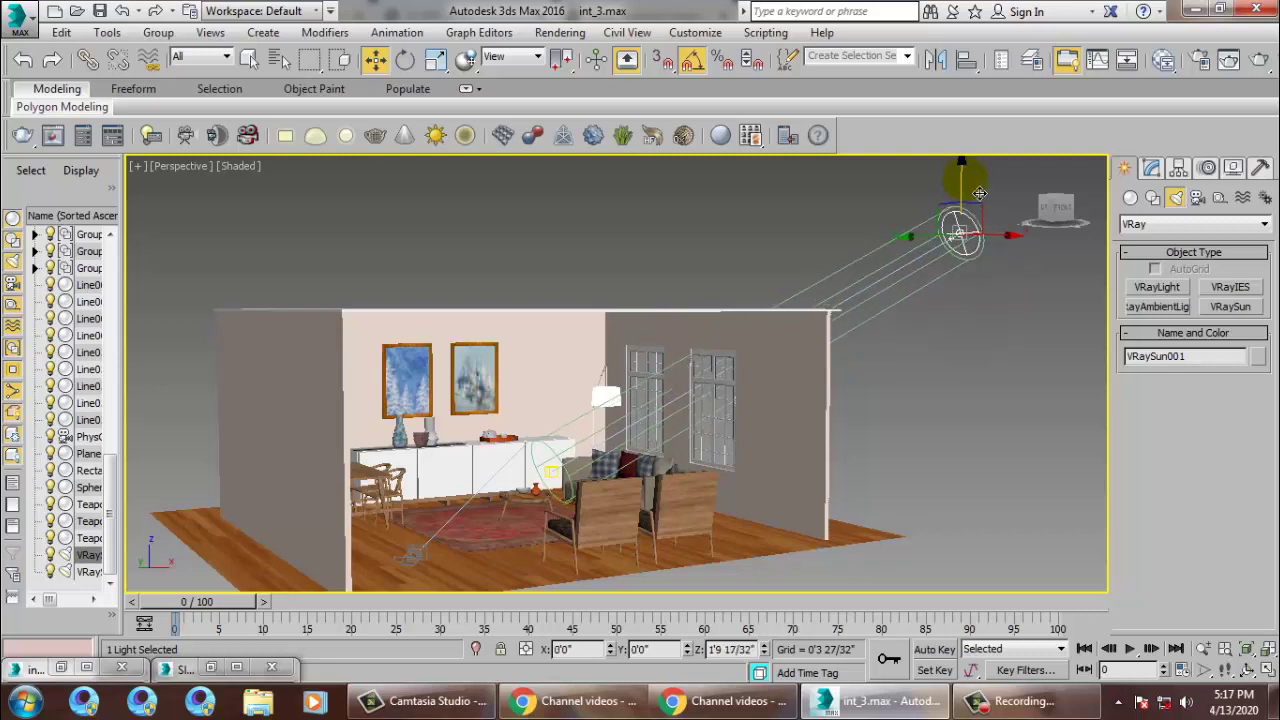
{"action": "left_click", "coordinate": [565, 487]}
{"action": "left_click_drag", "start_coordinate": [628, 476], "coordinate": [583, 442]}
{"action": "middle_click_drag", "start_coordinate": [722, 463], "coordinate": [720, 475], "text": "alt"}
Step: Set the VRaySun's filter color to a pale warm orange with RGB 210, 158, 133
{"action": "left_click", "coordinate": [997, 232]}
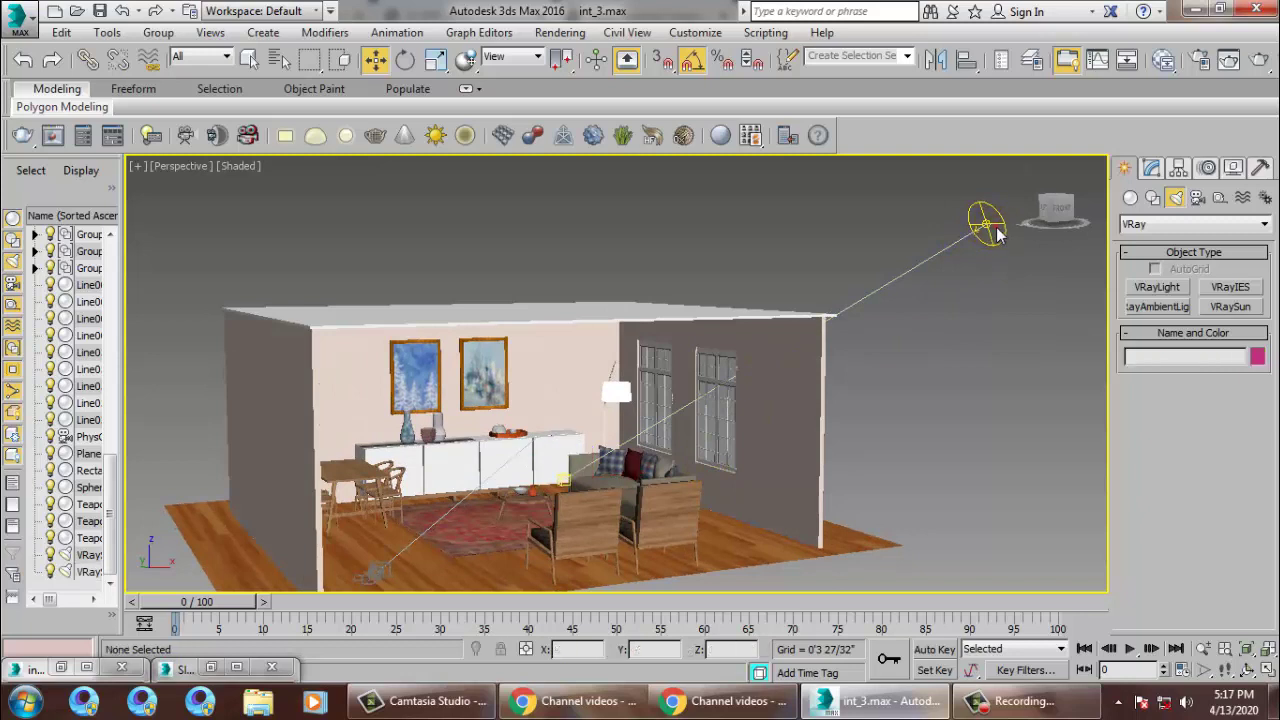
{"action": "left_click", "coordinate": [995, 232]}
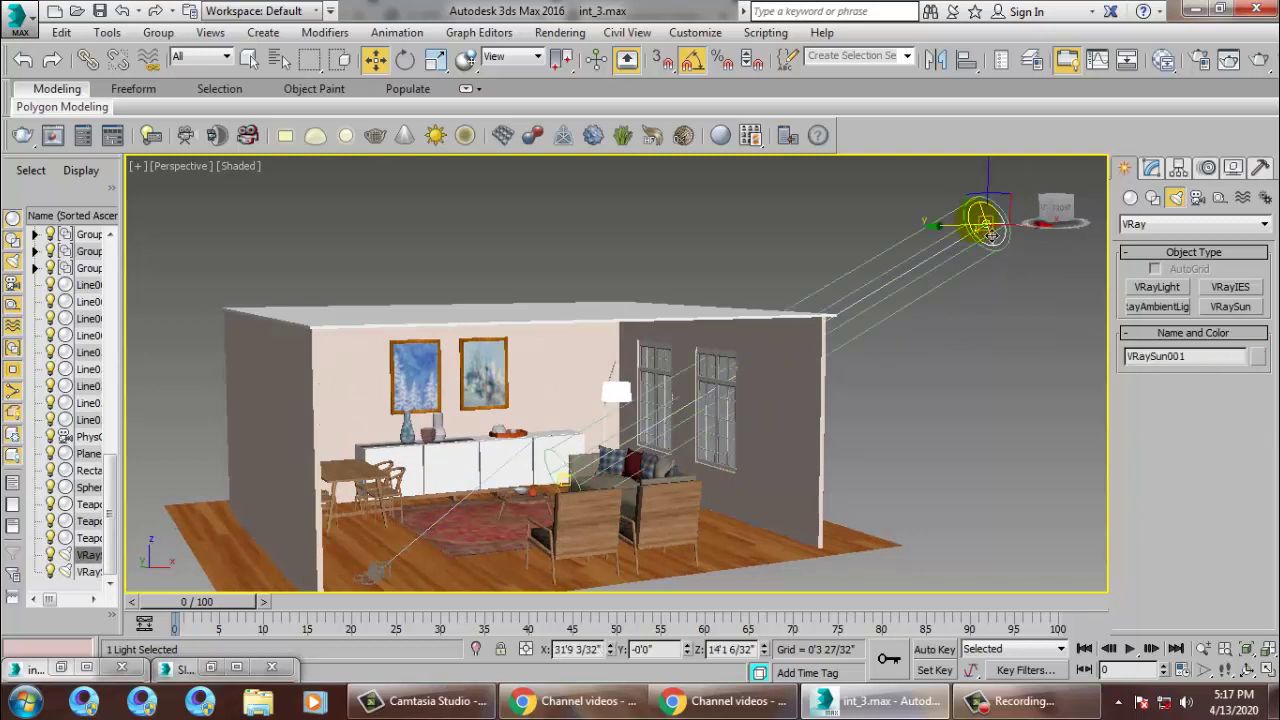
{"action": "left_click", "coordinate": [1152, 168]}
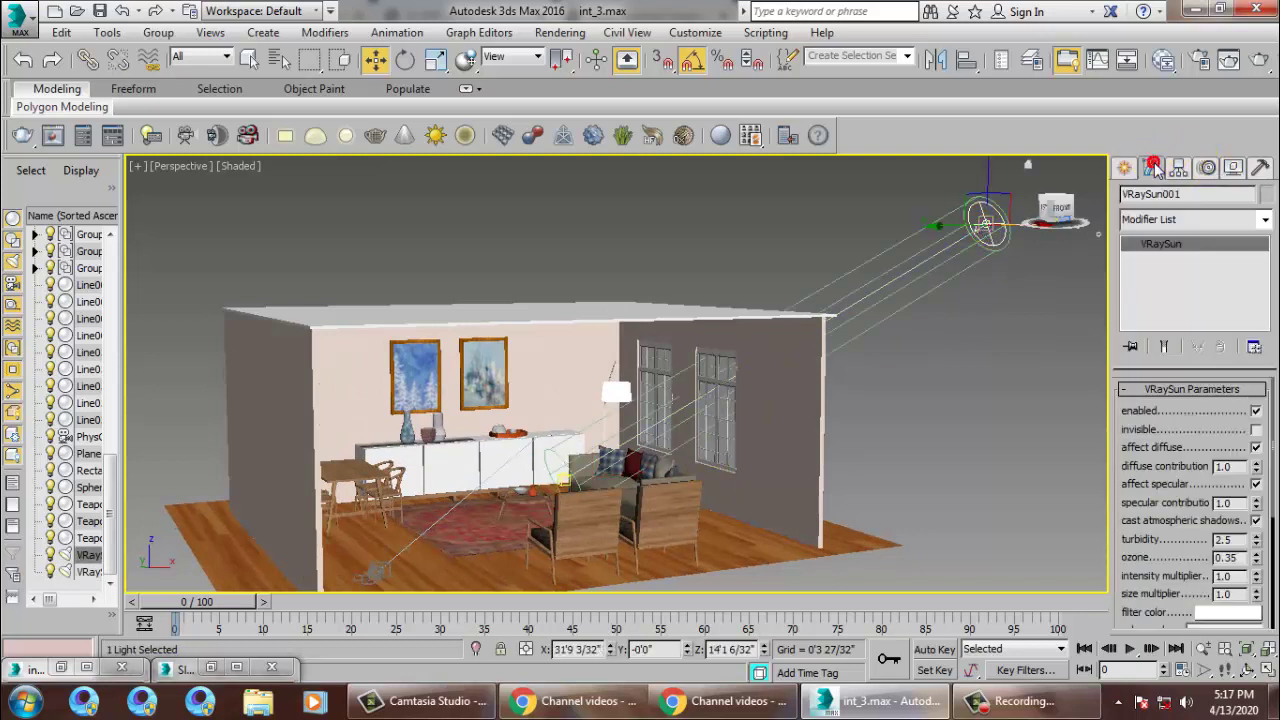
{"action": "left_click", "coordinate": [1230, 614]}
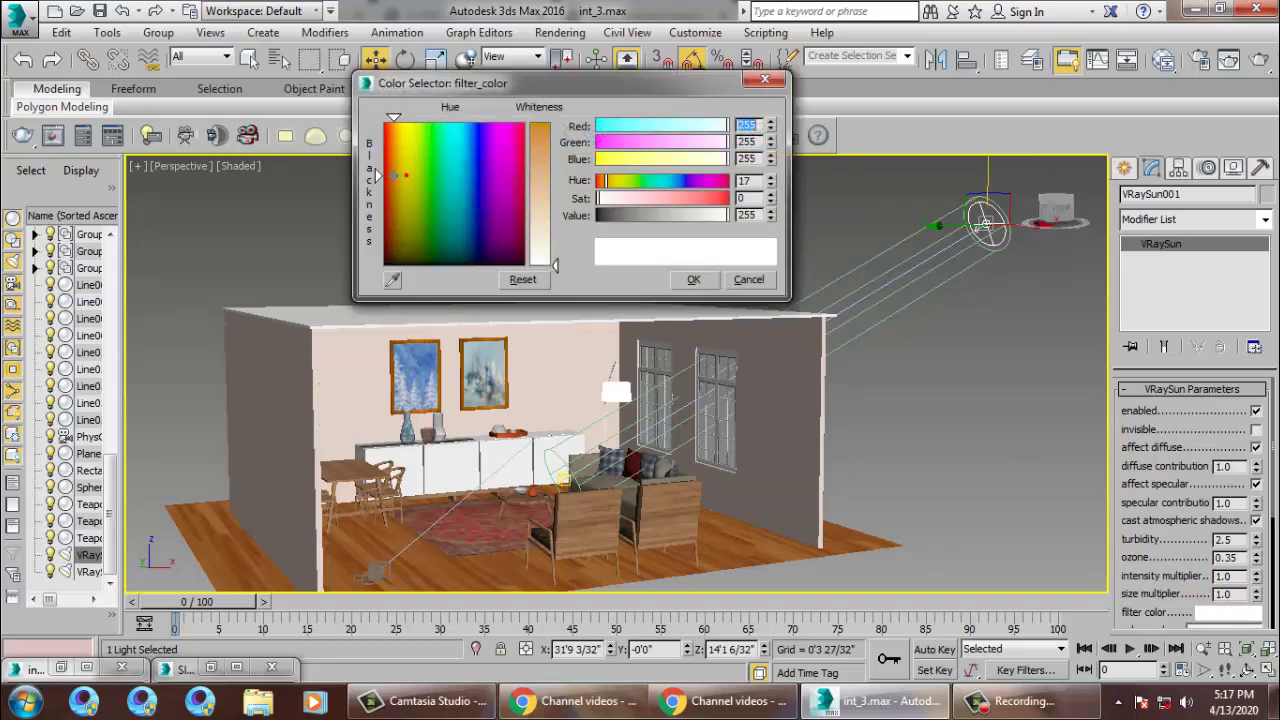
{"action": "left_click", "coordinate": [549, 232]}
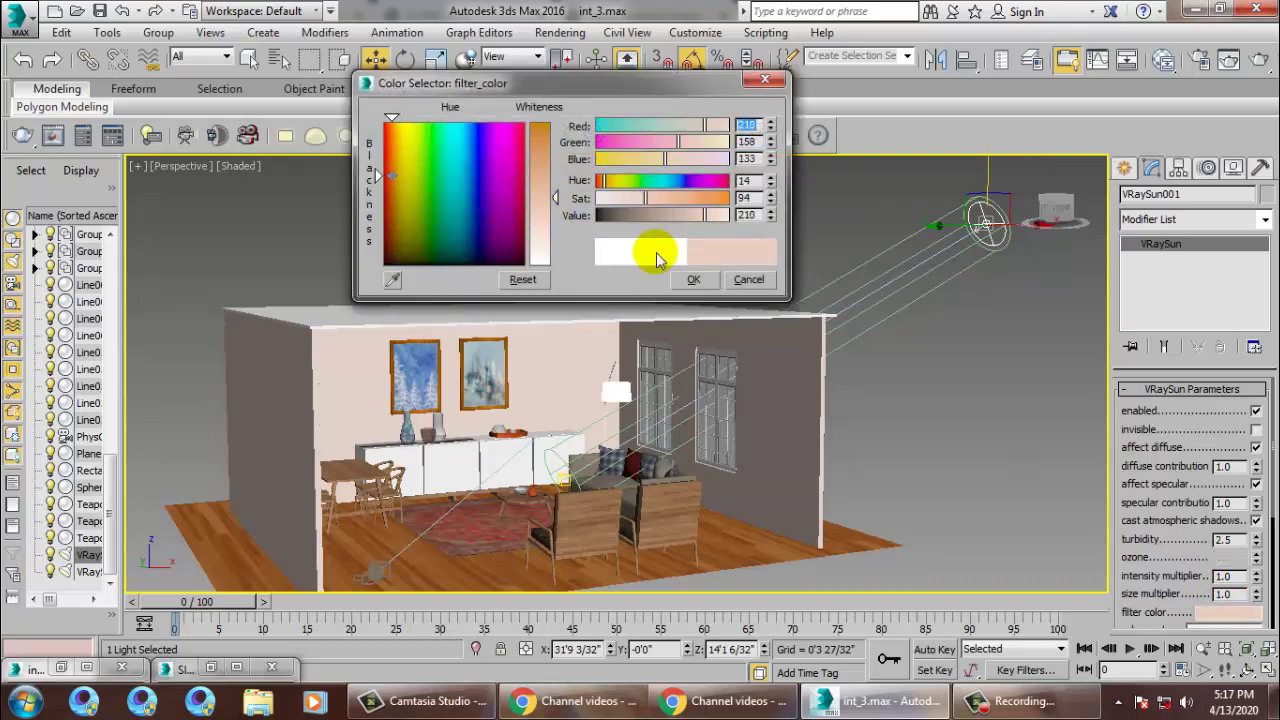
{"action": "left_click", "coordinate": [690, 281]}
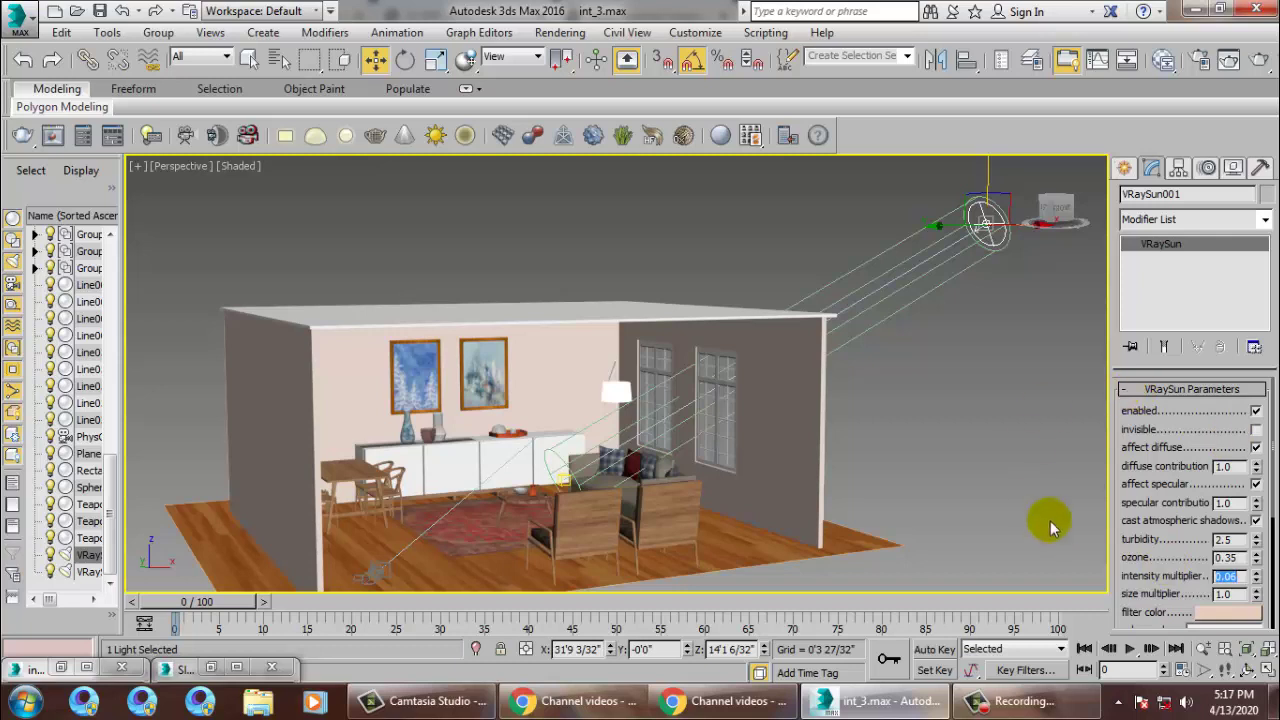
Step: Increase the VRaySun's photon emit radius to about 8'11" and set the Perspective view's shading to Realistic
{"action": "left_click_drag", "start_coordinate": [1137, 600], "coordinate": [1146, 421]}
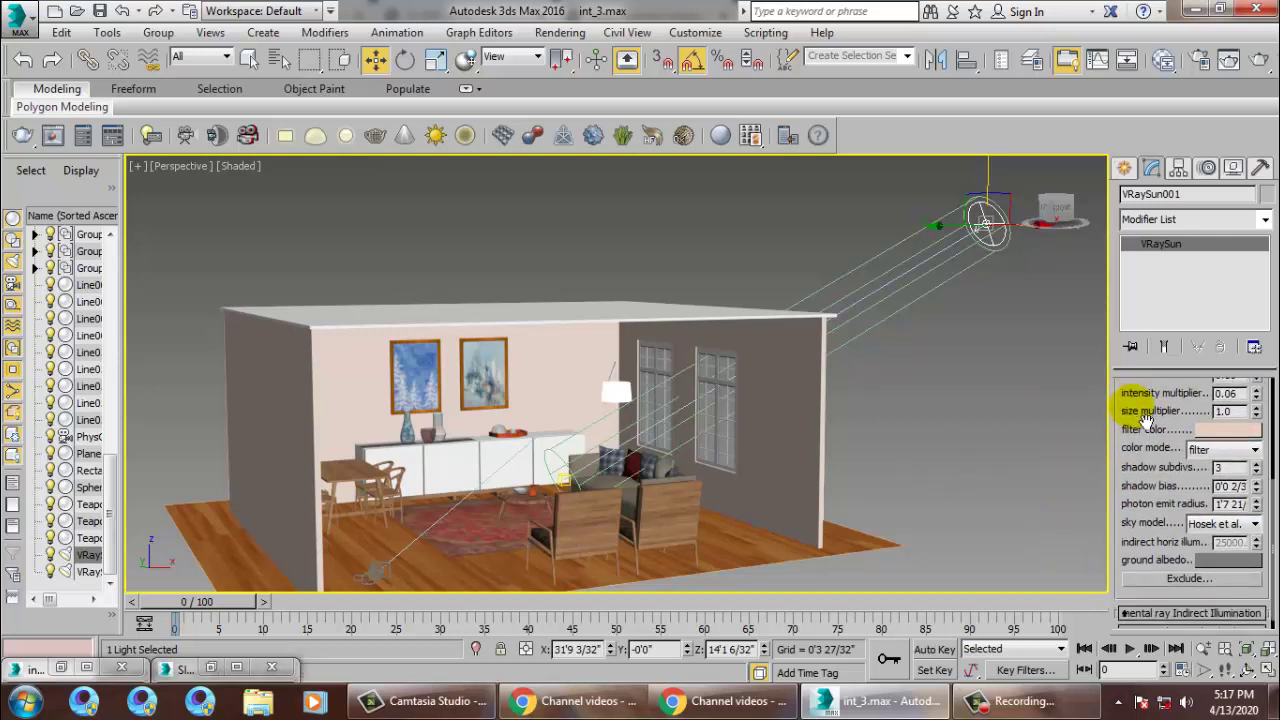
{"action": "left_click_drag", "start_coordinate": [1258, 506], "coordinate": [1066, 80]}
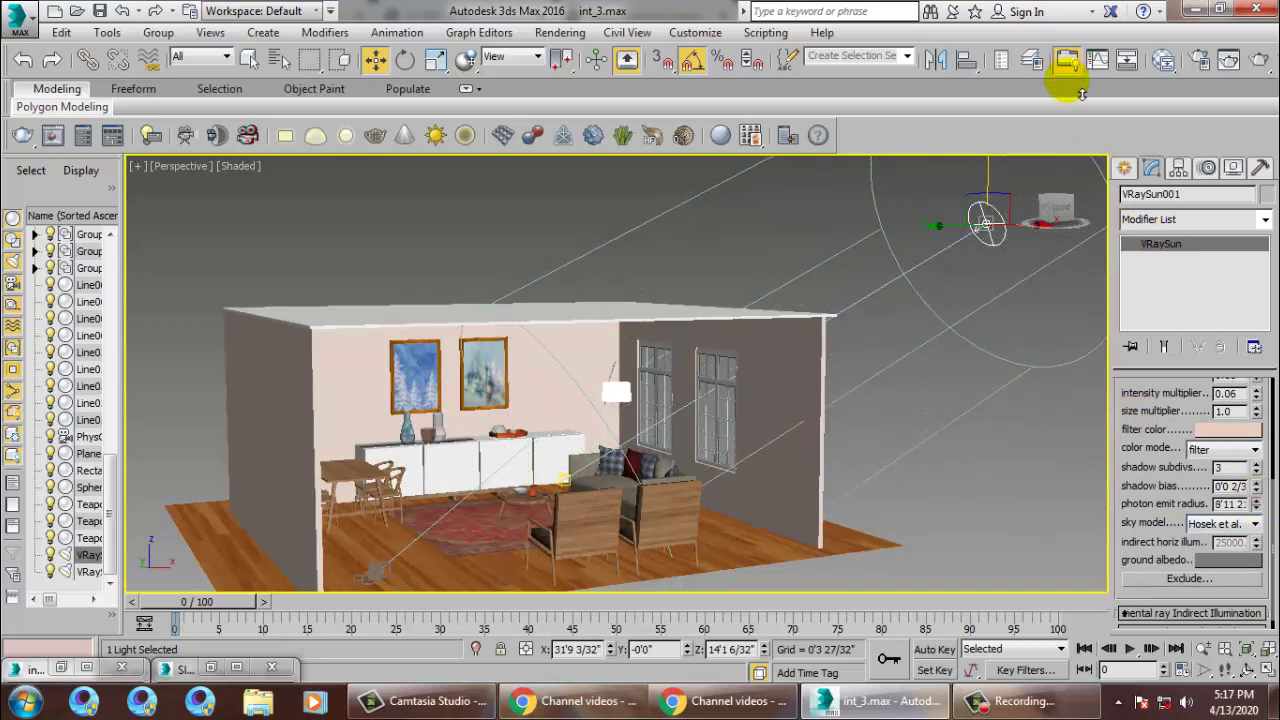
{"action": "left_click", "coordinate": [240, 166]}
{"action": "left_click", "coordinate": [278, 187]}
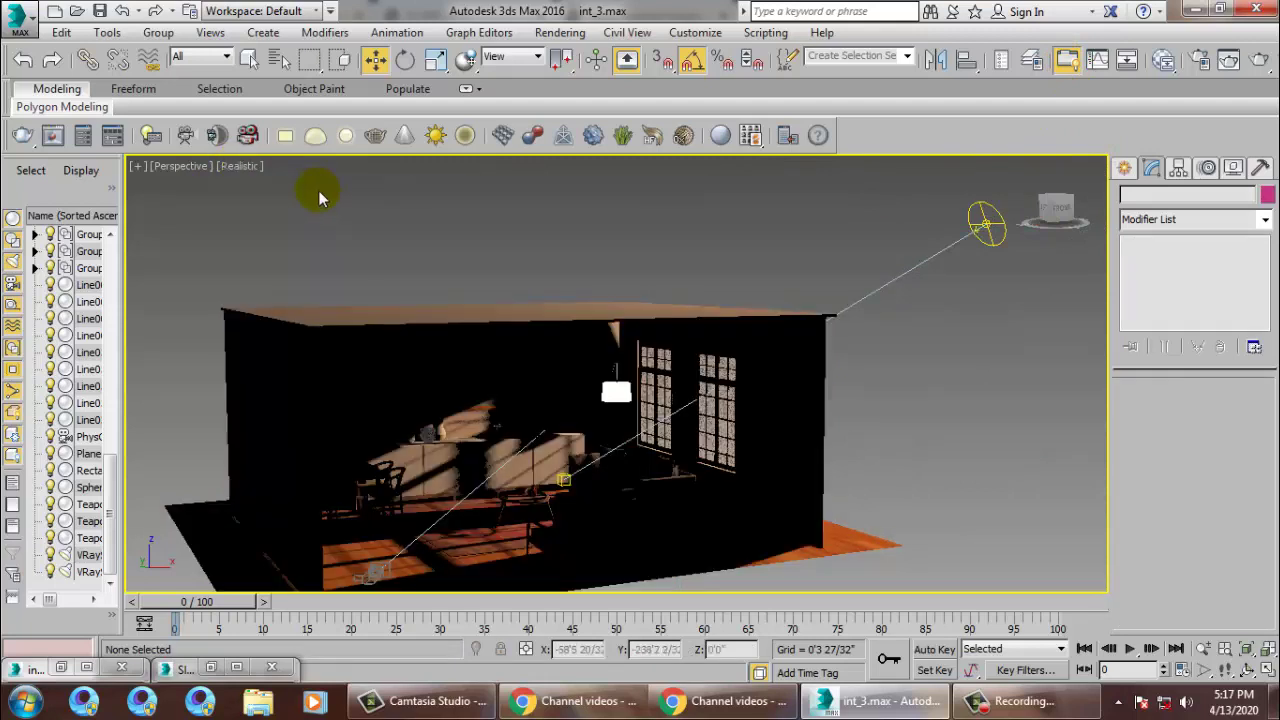
Step: Shift the VRaySun's target toward the windows along X, to about 7'3"
{"action": "left_click", "coordinate": [564, 481]}
{"action": "left_click_drag", "start_coordinate": [637, 486], "coordinate": [666, 486]}
{"action": "middle_click_drag", "start_coordinate": [708, 487], "coordinate": [603, 423], "text": "alt"}
{"action": "scroll", "coordinate": [563, 486], "scroll_direction": "up", "scroll_amount": 2}
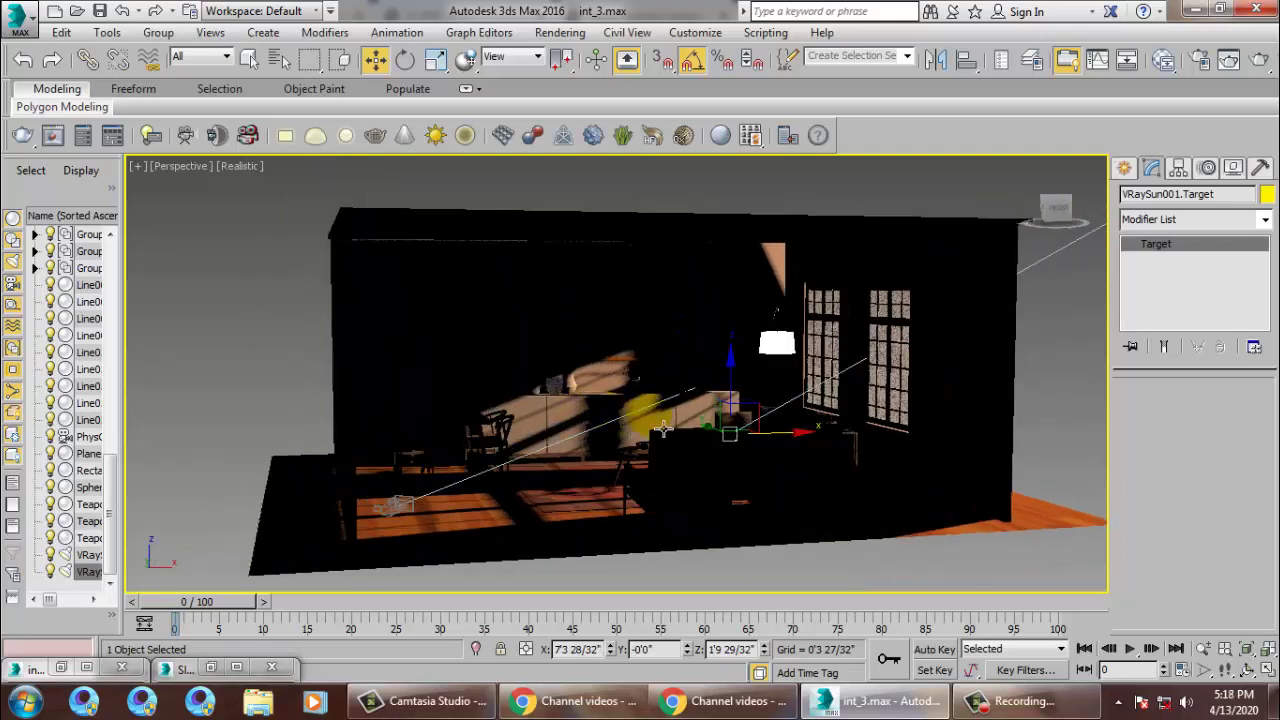
Step: Create a plane VRayLight in front of the room's open side in the Perspective view and raise it slightly
{"action": "left_click", "coordinate": [1123, 168]}
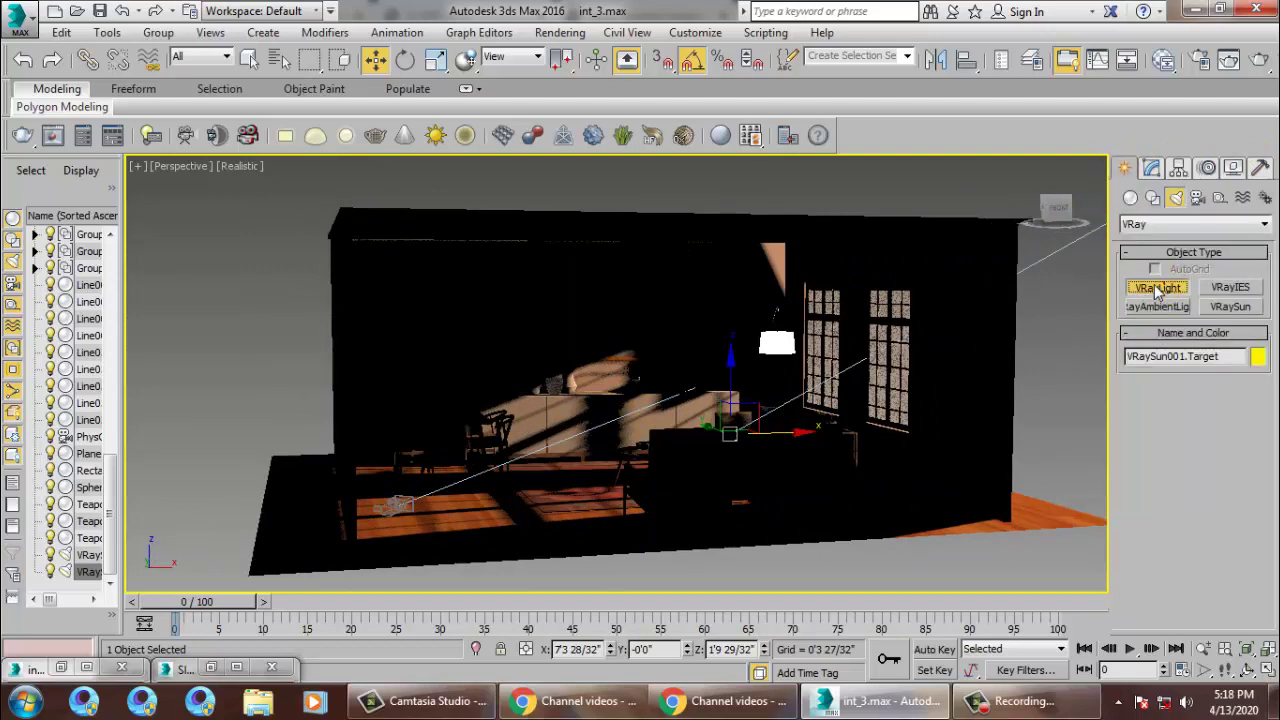
{"action": "left_click", "coordinate": [1156, 287]}
{"action": "middle_click_drag", "start_coordinate": [609, 443], "coordinate": [502, 287], "text": "alt"}
{"action": "left_click_drag", "start_coordinate": [487, 320], "coordinate": [307, 572]}
{"action": "right_click", "coordinate": [416, 366]}
{"action": "left_click_drag", "start_coordinate": [424, 380], "coordinate": [417, 254]}
Step: Rotate the VRayLight -90° about Z and tilt it upright so that it faces diagonally into the room
{"action": "key", "text": "e"}
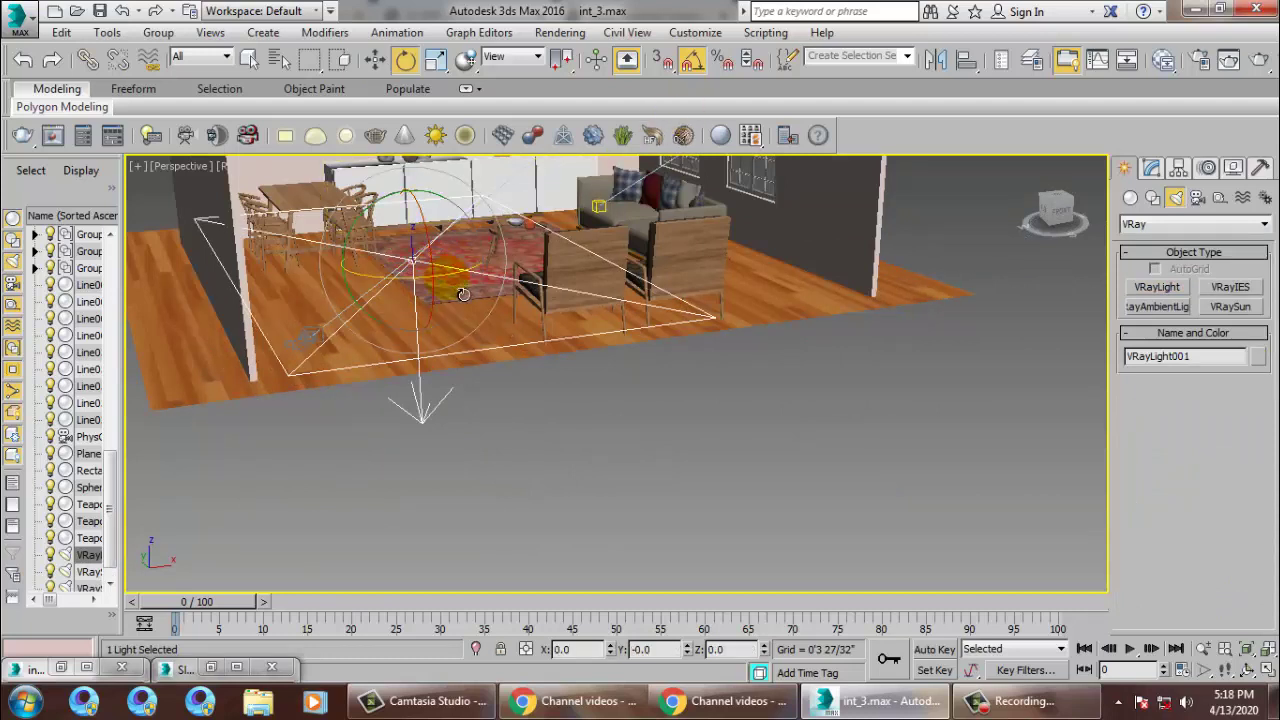
{"action": "left_click_drag", "start_coordinate": [463, 294], "coordinate": [489, 291]}
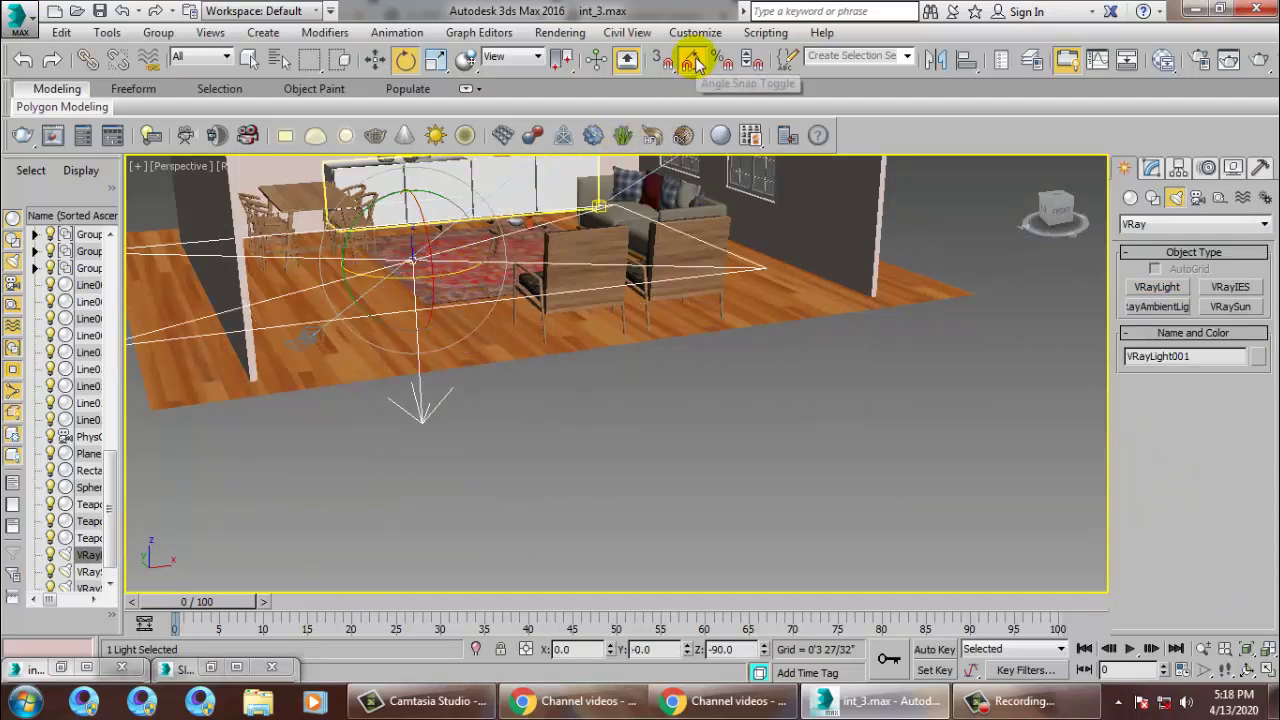
{"action": "left_click_drag", "start_coordinate": [438, 246], "coordinate": [555, 272]}
{"action": "middle_click_drag", "start_coordinate": [555, 272], "coordinate": [565, 283]}
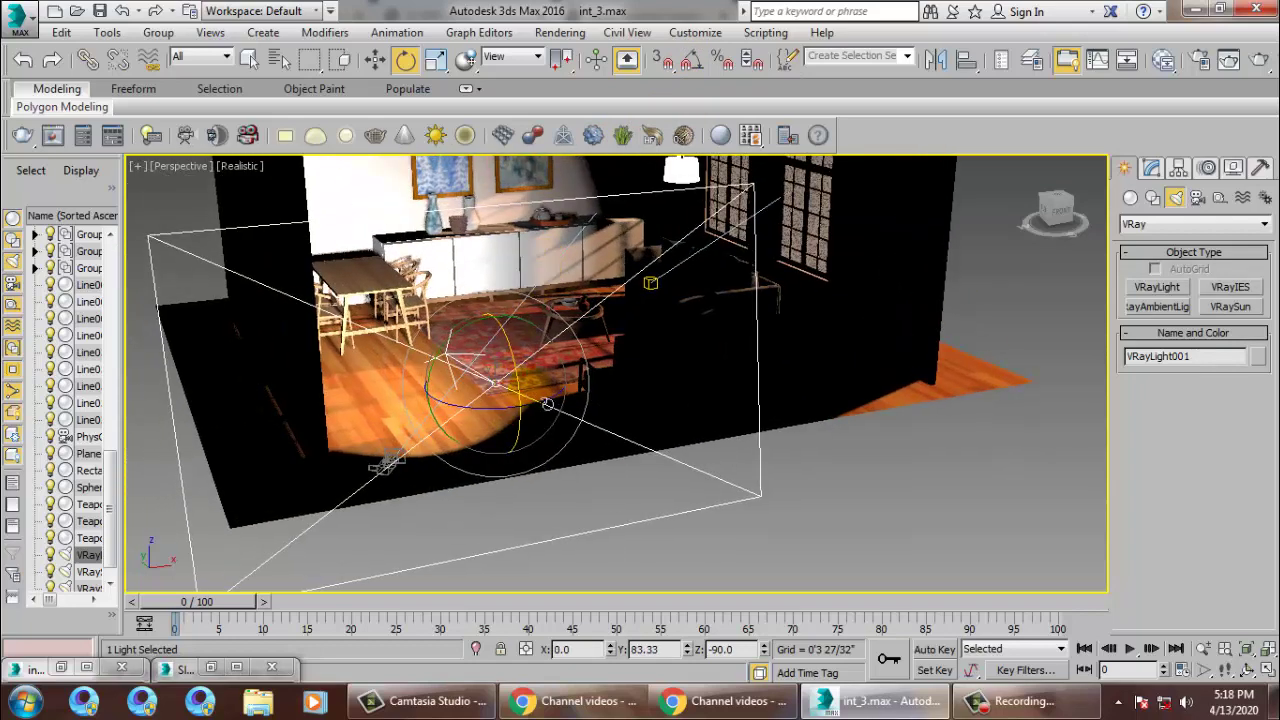
{"action": "middle_click_drag", "start_coordinate": [556, 418], "coordinate": [476, 356], "text": "alt"}
Step: Raise the VRayLight to about 6'7" and pull it back from the room along its local Z axis
{"action": "key", "text": "w"}
{"action": "left_click_drag", "start_coordinate": [453, 350], "coordinate": [450, 256]}
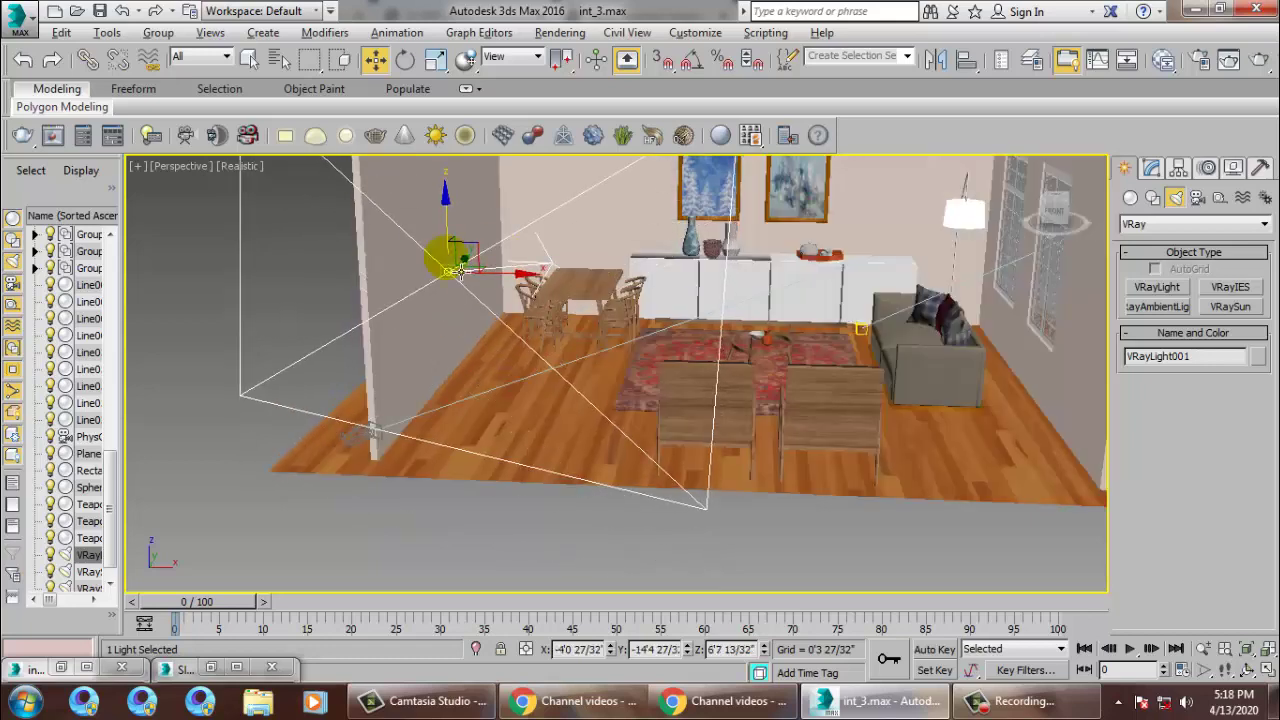
{"action": "middle_click_drag", "start_coordinate": [452, 260], "coordinate": [550, 275], "text": "alt"}
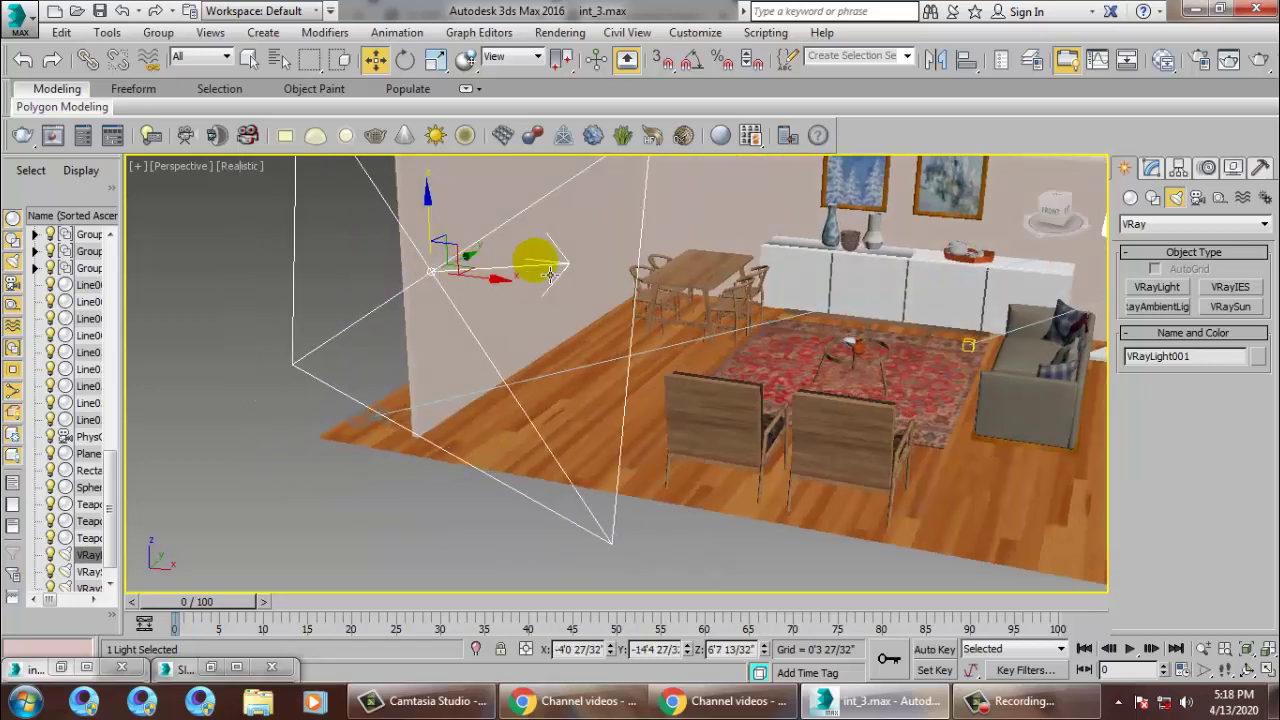
{"action": "left_click", "coordinate": [500, 58]}
{"action": "left_click", "coordinate": [516, 123]}
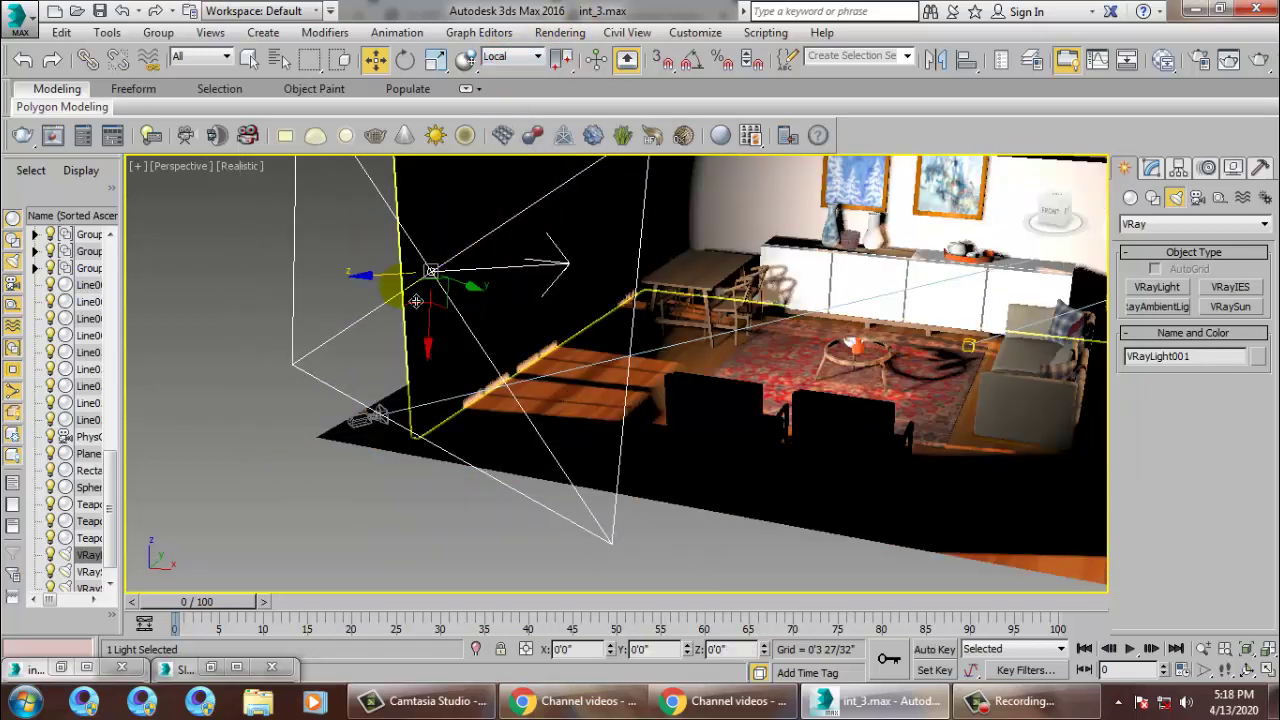
{"action": "left_click_drag", "start_coordinate": [362, 275], "coordinate": [236, 281]}
{"action": "middle_click_drag", "start_coordinate": [573, 314], "coordinate": [1211, 149], "text": "alt"}
{"action": "middle_click_drag", "start_coordinate": [1045, 222], "coordinate": [720, 337], "text": "alt"}
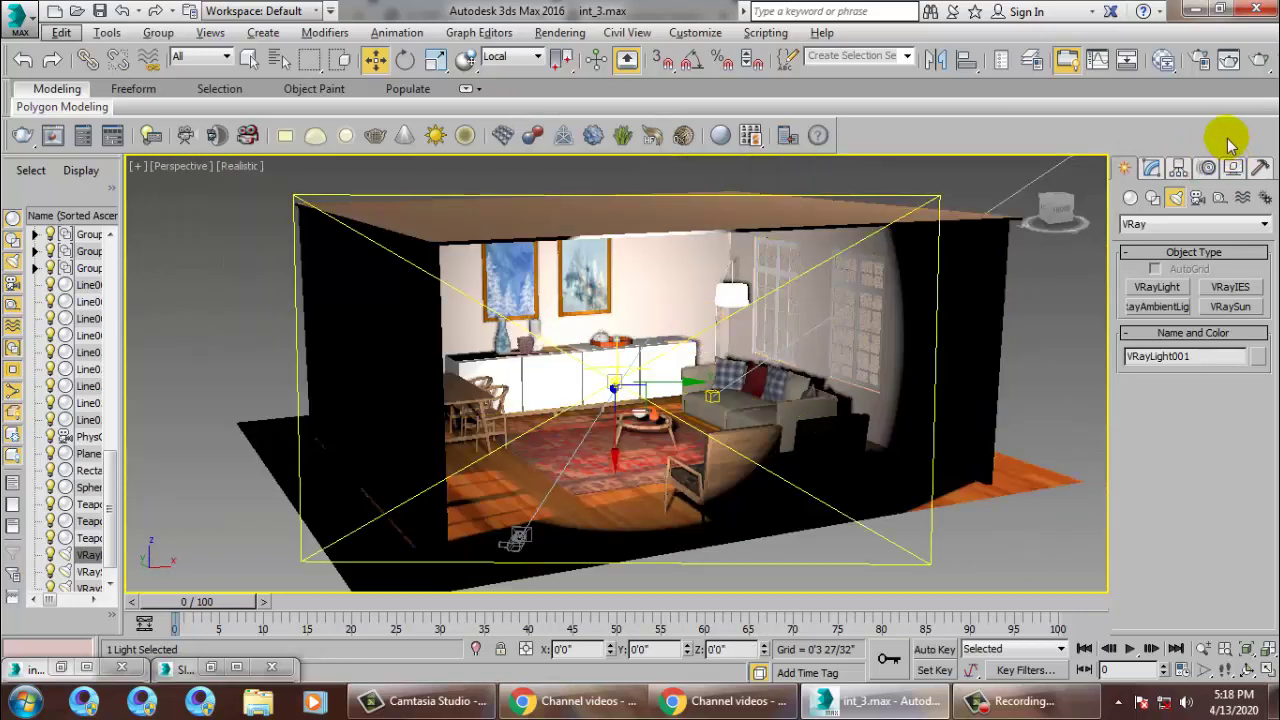
Step: Set the VRayLight's multiplier to 3 and its color to a pale warm orange
{"action": "left_click", "coordinate": [1147, 159]}
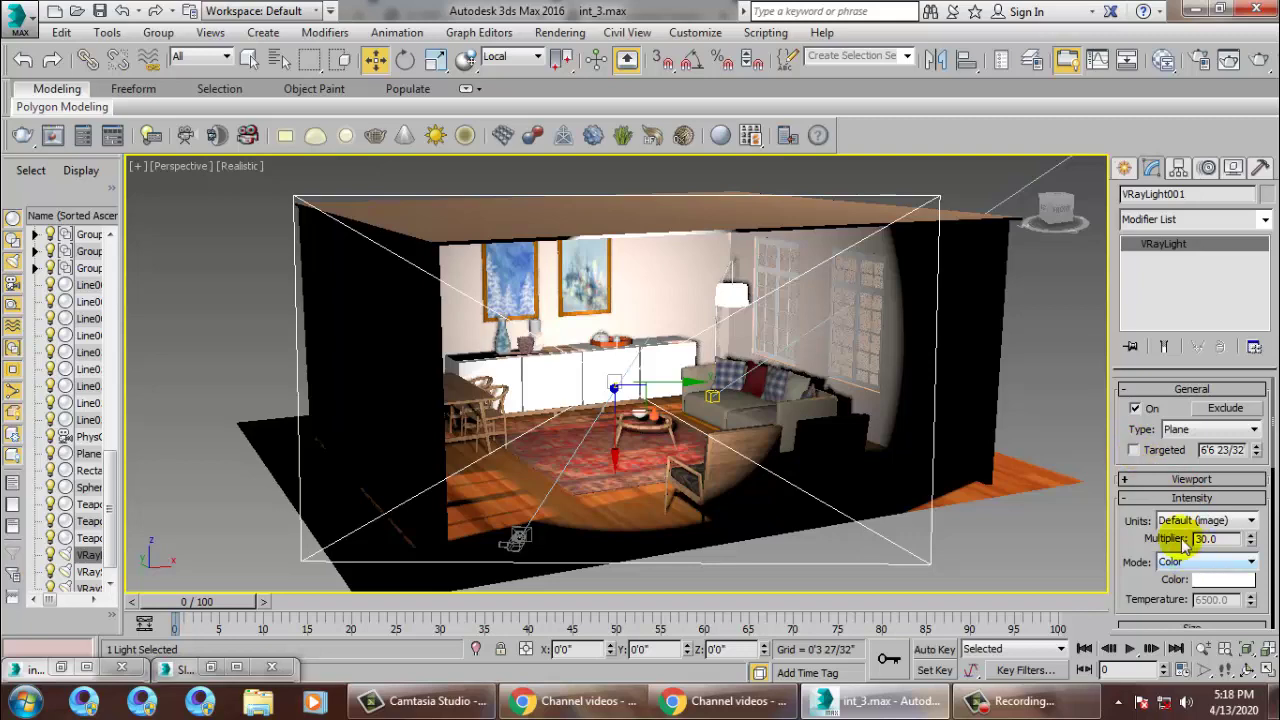
{"action": "double_click", "coordinate": [1224, 542]}
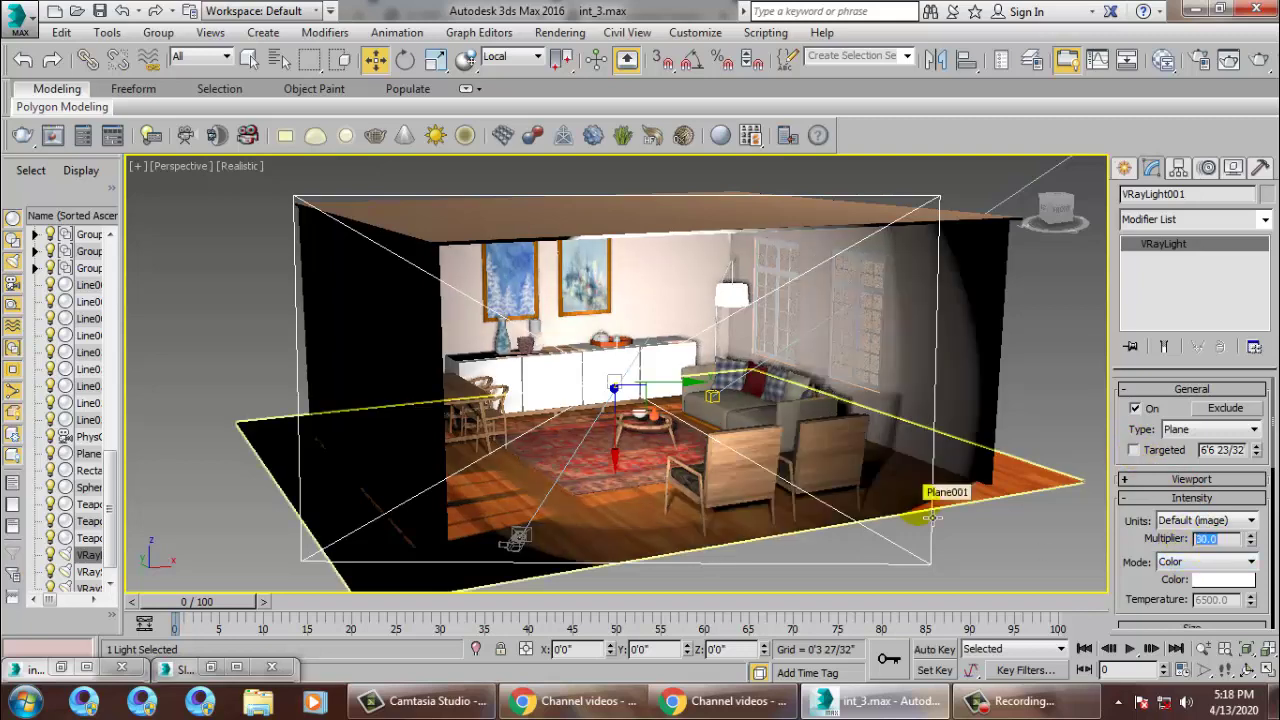
{"action": "type", "text": "3"}
{"action": "key", "text": "Return"}
{"action": "left_click", "coordinate": [1215, 580]}
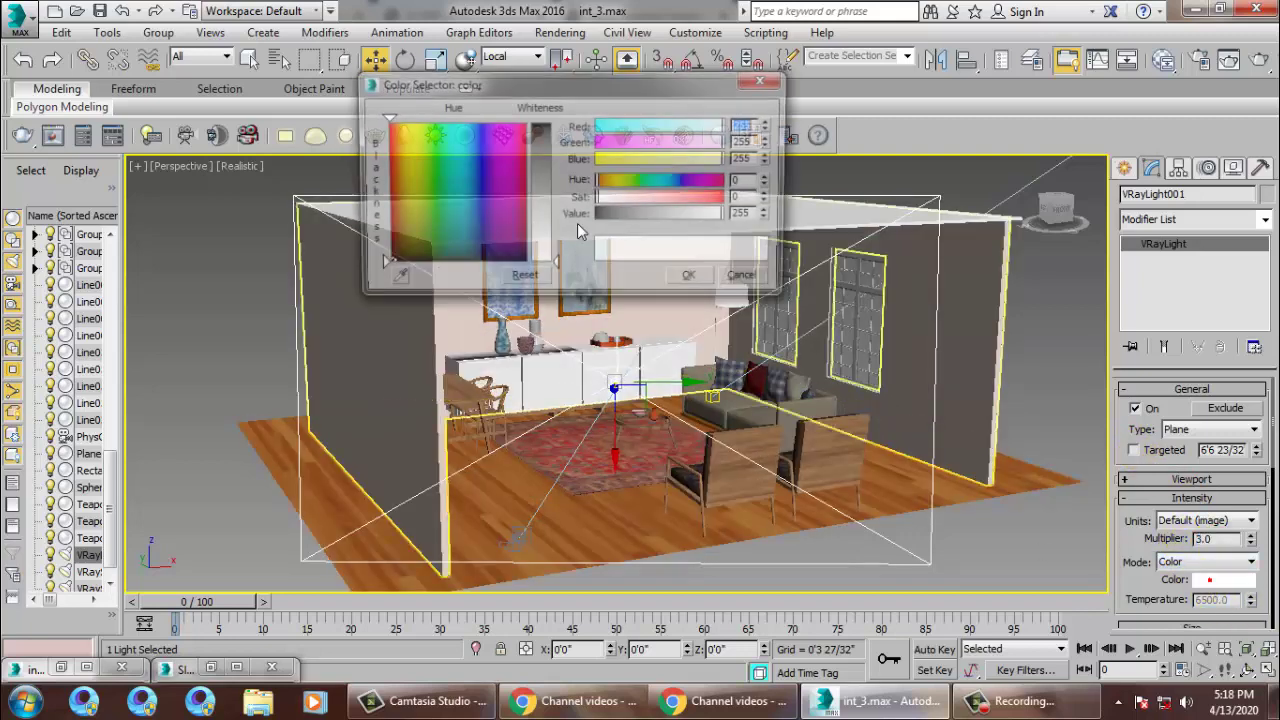
{"action": "left_click", "coordinate": [396, 167]}
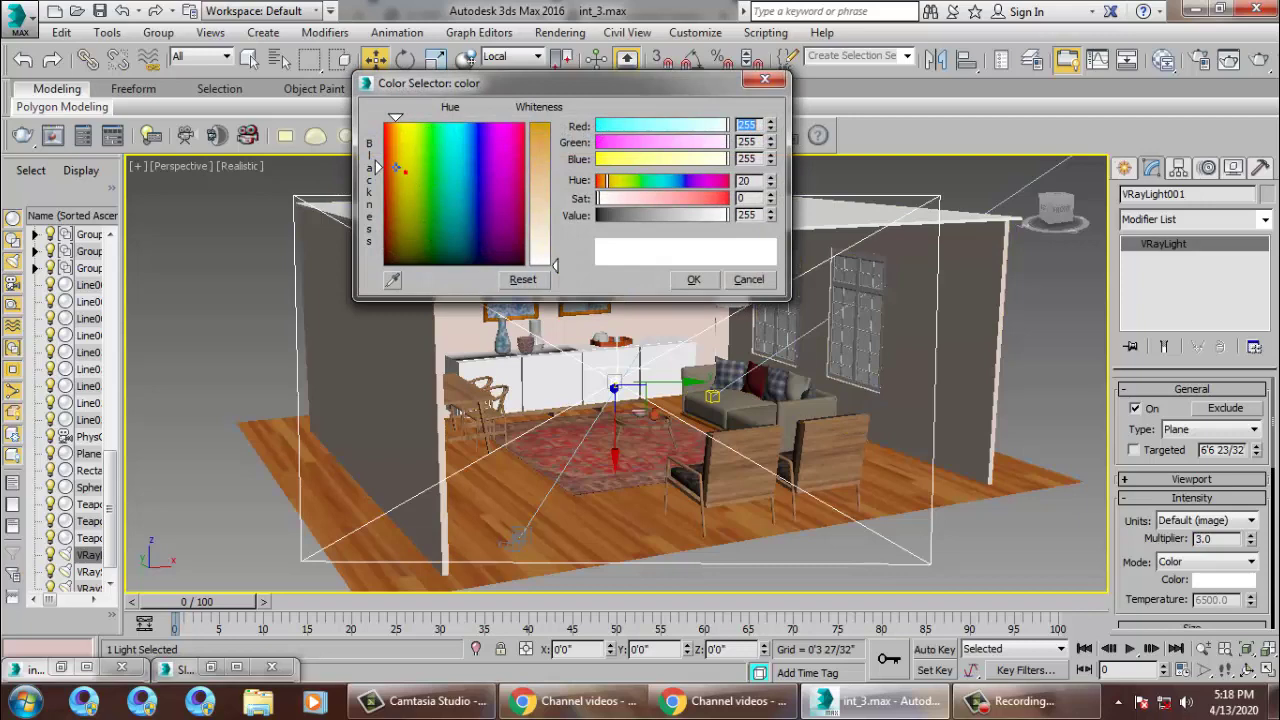
{"action": "left_click", "coordinate": [545, 218]}
{"action": "left_click", "coordinate": [693, 279]}
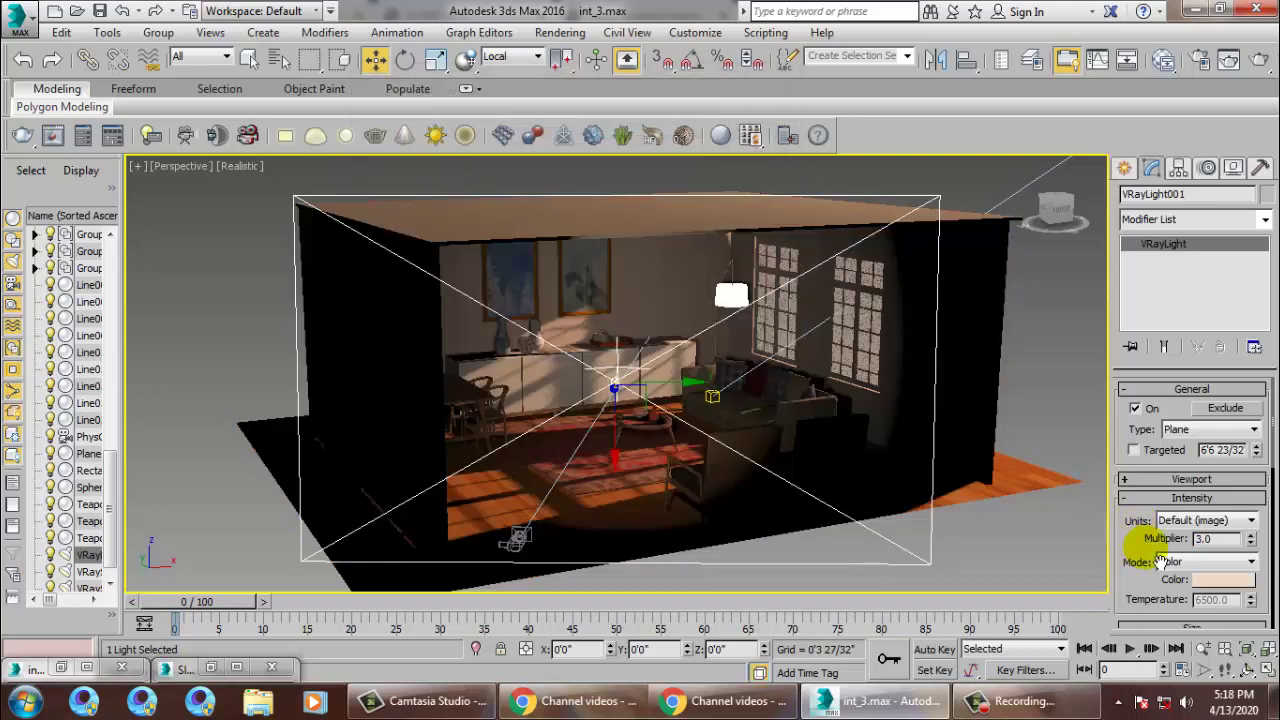
Step: Make the VRayLight double-sided and invisible in its options
{"action": "scroll", "coordinate": [1160, 560], "scroll_direction": "down", "scroll_amount": 6}
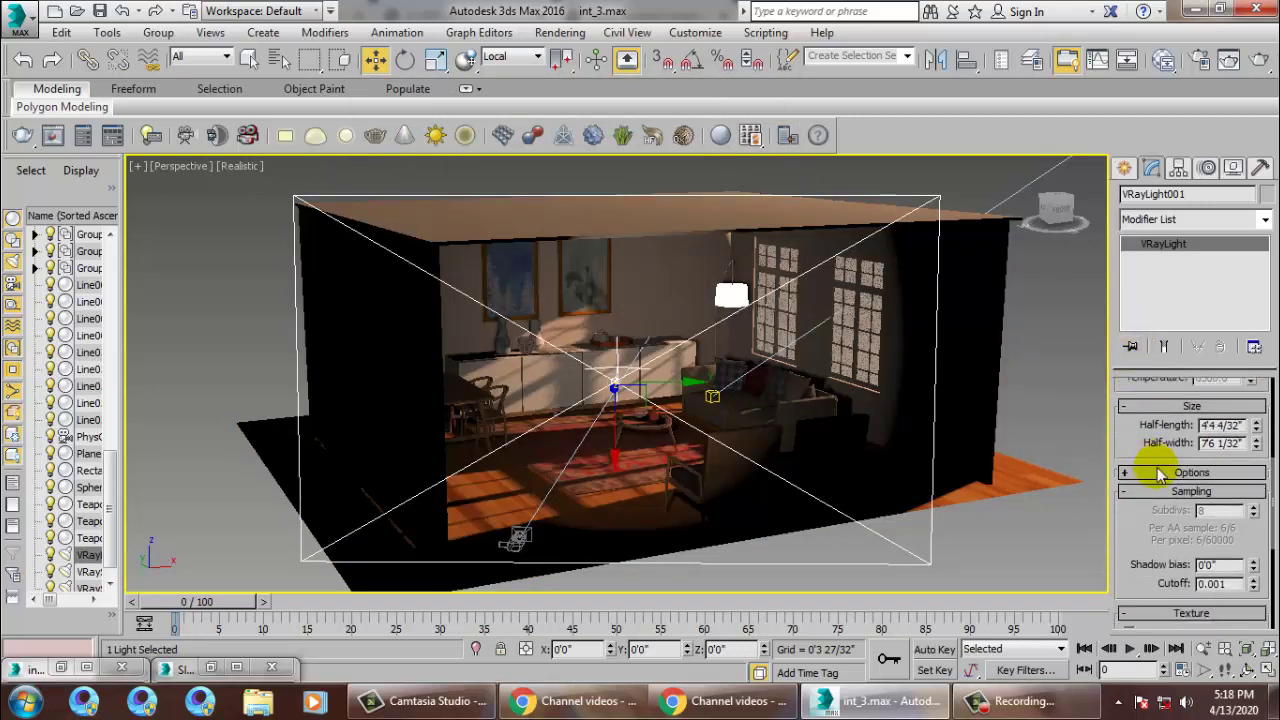
{"action": "left_click", "coordinate": [1160, 472]}
{"action": "left_click", "coordinate": [1129, 484]}
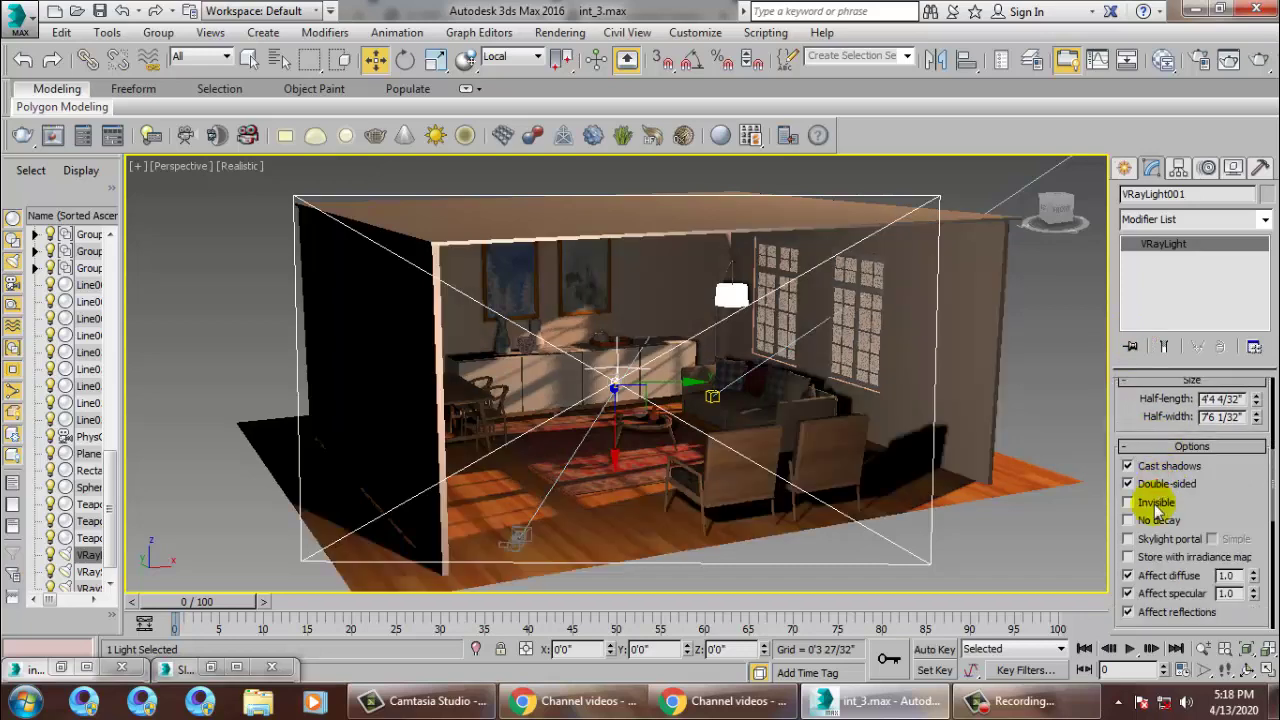
{"action": "left_click", "coordinate": [1129, 502]}
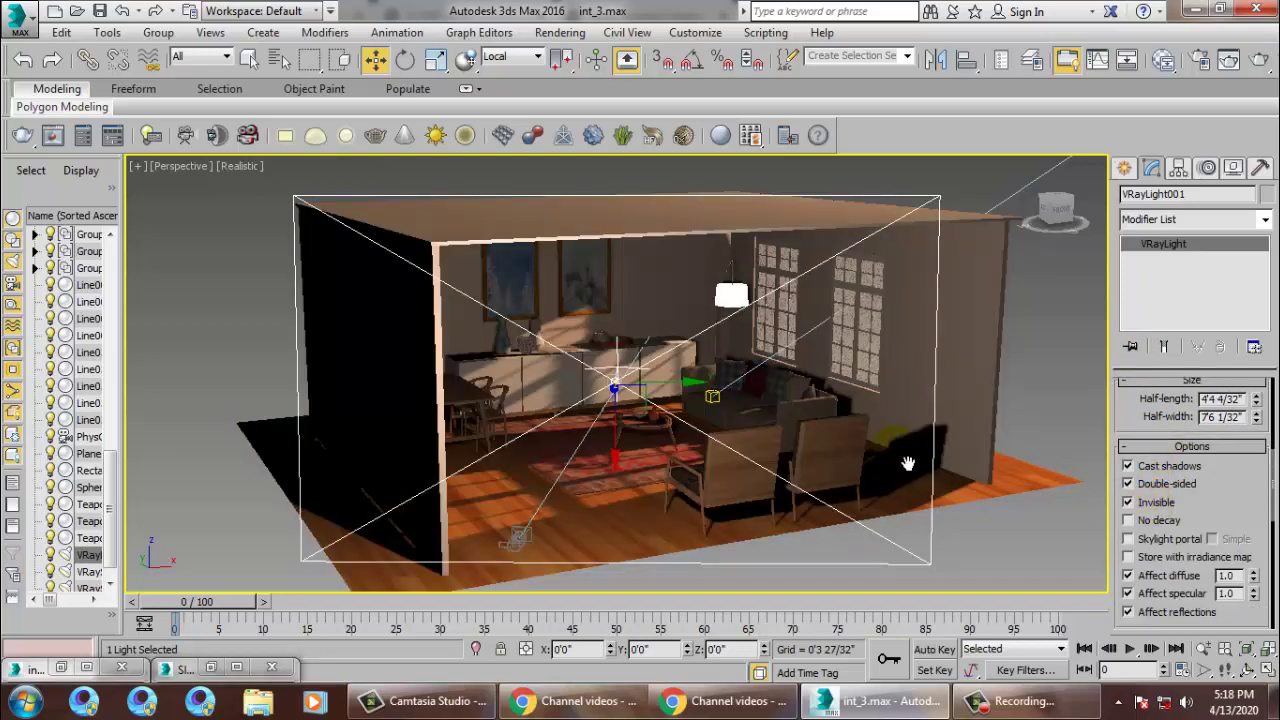
Step: Move the VRayLight slightly farther away from the room along its local Z axis
{"action": "middle_click_drag", "start_coordinate": [821, 426], "coordinate": [675, 360], "text": "alt"}
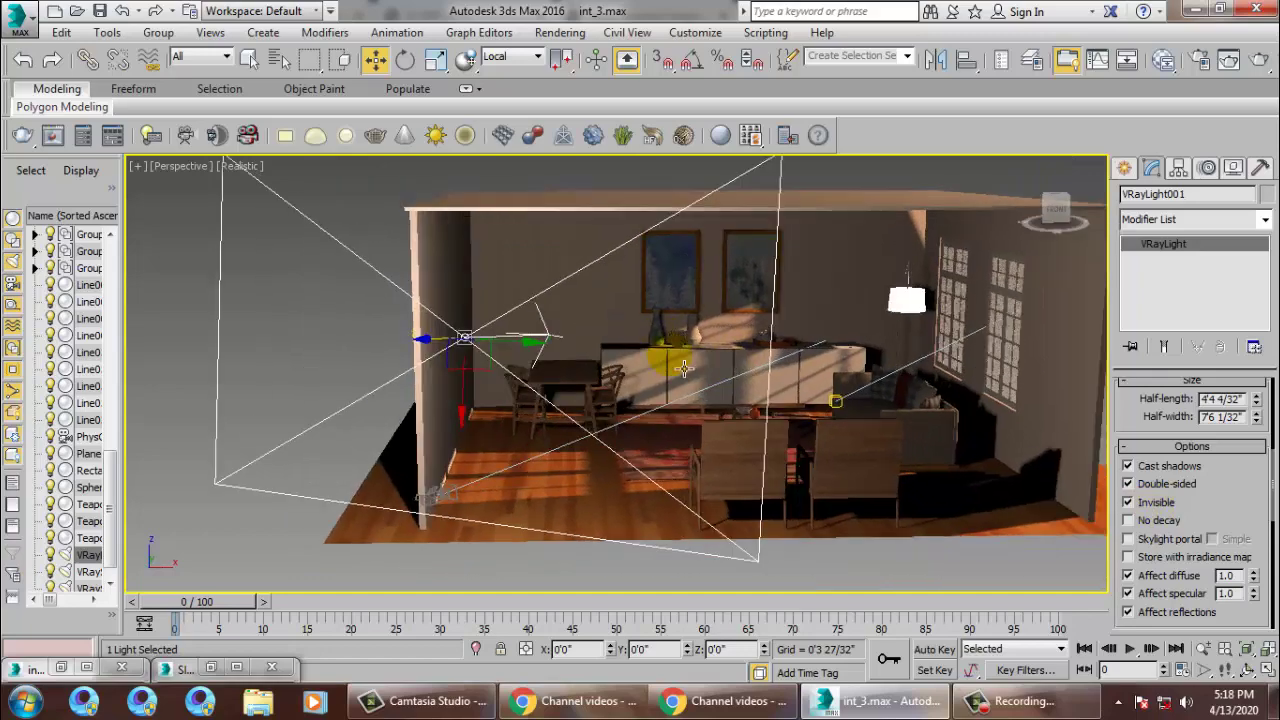
{"action": "middle_click_drag", "start_coordinate": [509, 362], "coordinate": [407, 397], "text": "alt"}
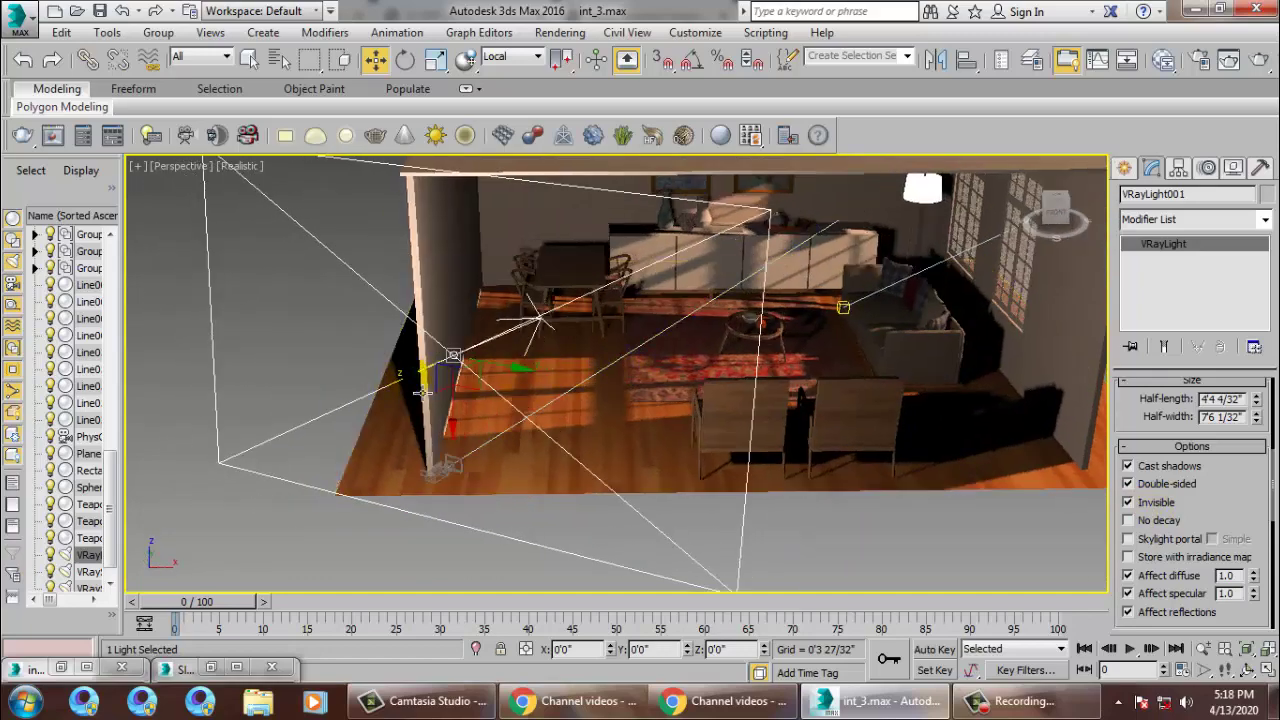
{"action": "left_click_drag", "start_coordinate": [407, 397], "coordinate": [377, 410]}
{"action": "middle_click_drag", "start_coordinate": [740, 372], "coordinate": [854, 360], "text": "alt"}
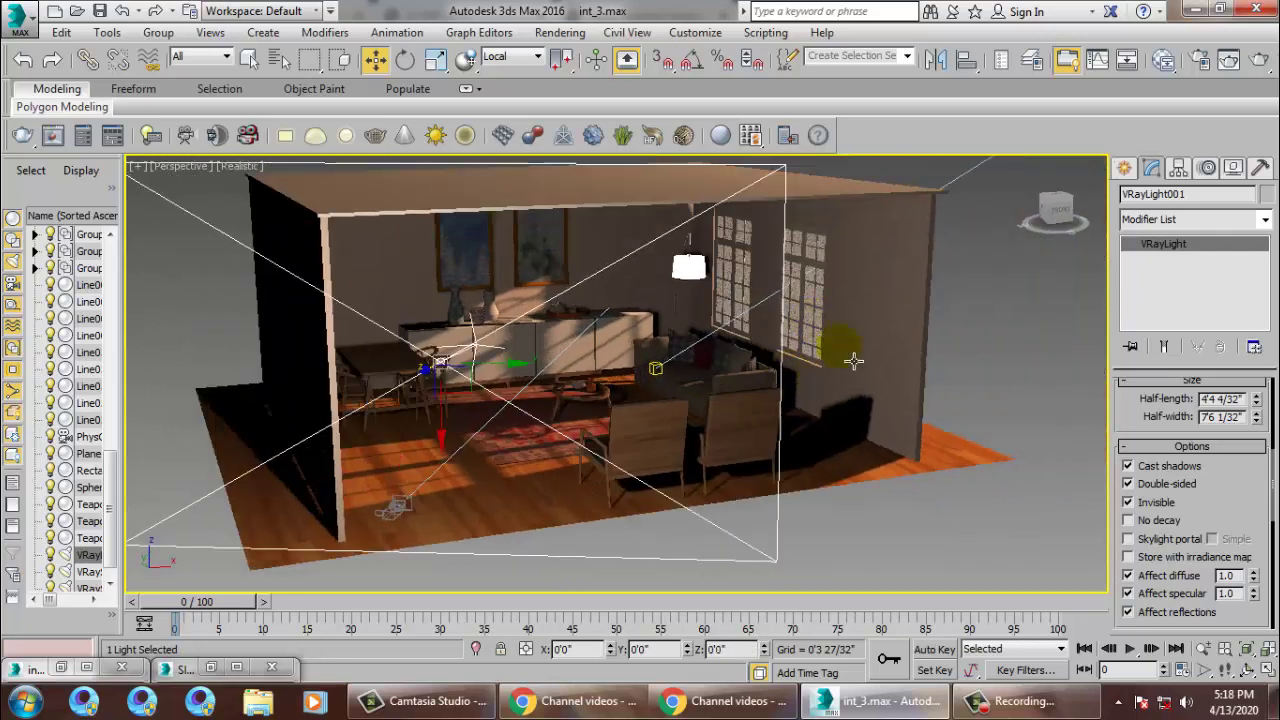
{"action": "middle_click_drag", "start_coordinate": [748, 326], "coordinate": [802, 323]}
{"action": "middle_click_drag", "start_coordinate": [712, 340], "coordinate": [772, 345], "text": "alt"}
Step: In the maximized Top view, set the reference coordinate system for moving the VRayLight back to View
{"action": "key", "text": "alt+w"}
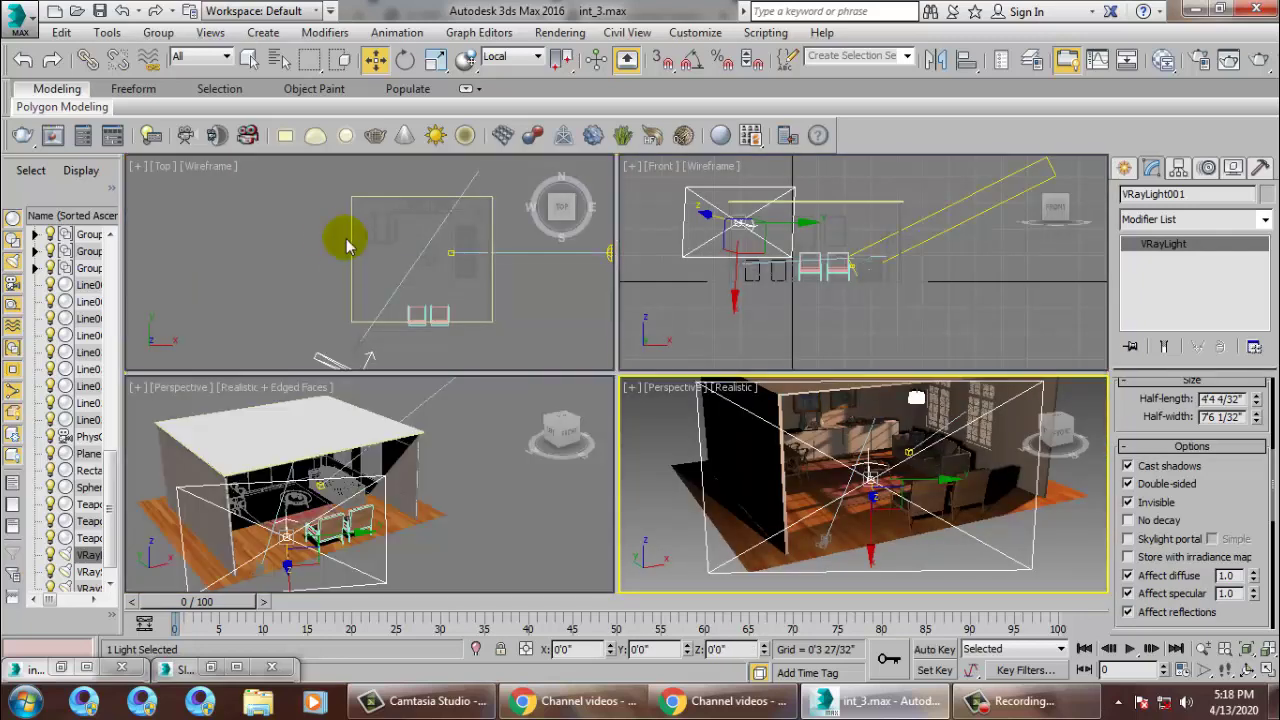
{"action": "right_click", "coordinate": [346, 246]}
{"action": "key", "text": "alt+w"}
{"action": "scroll", "coordinate": [604, 547], "scroll_direction": "up", "scroll_amount": 4}
{"action": "middle_click_drag", "start_coordinate": [604, 547], "coordinate": [610, 253]}
{"action": "scroll", "coordinate": [726, 298], "scroll_direction": "down", "scroll_amount": 2}
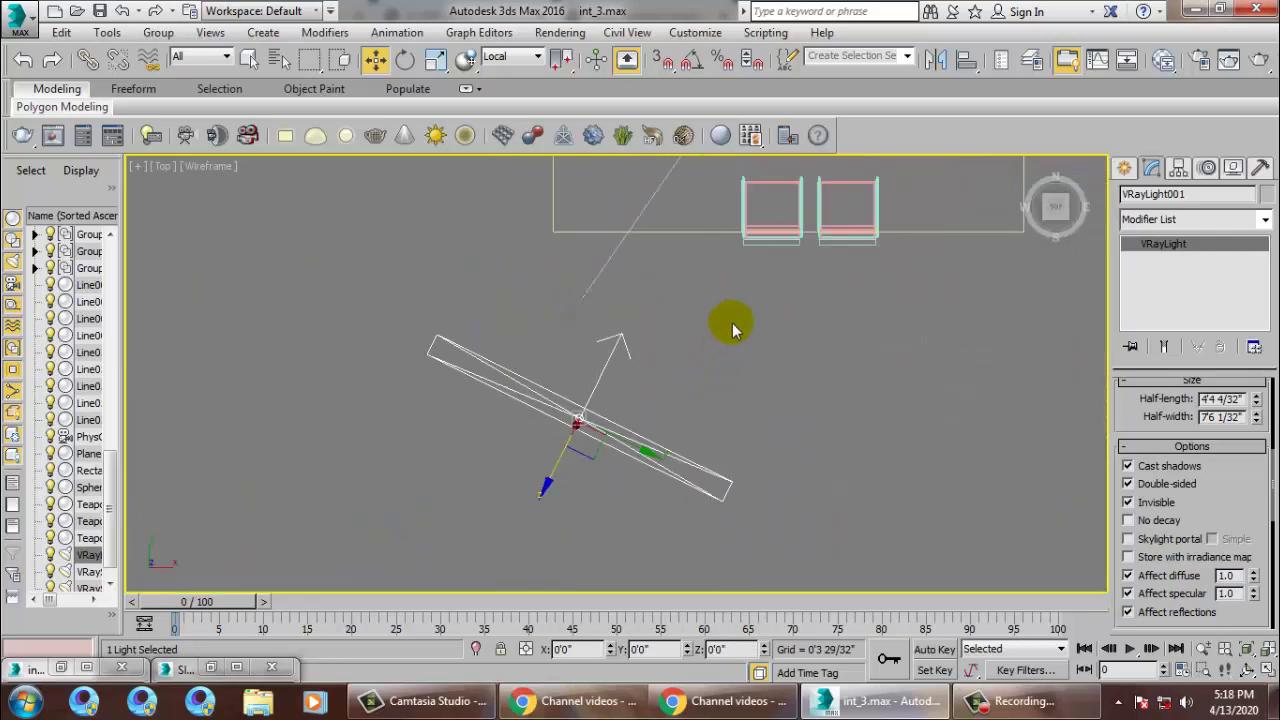
{"action": "middle_click_drag", "start_coordinate": [732, 323], "coordinate": [698, 405]}
{"action": "scroll", "coordinate": [698, 405], "scroll_direction": "down", "scroll_amount": 1}
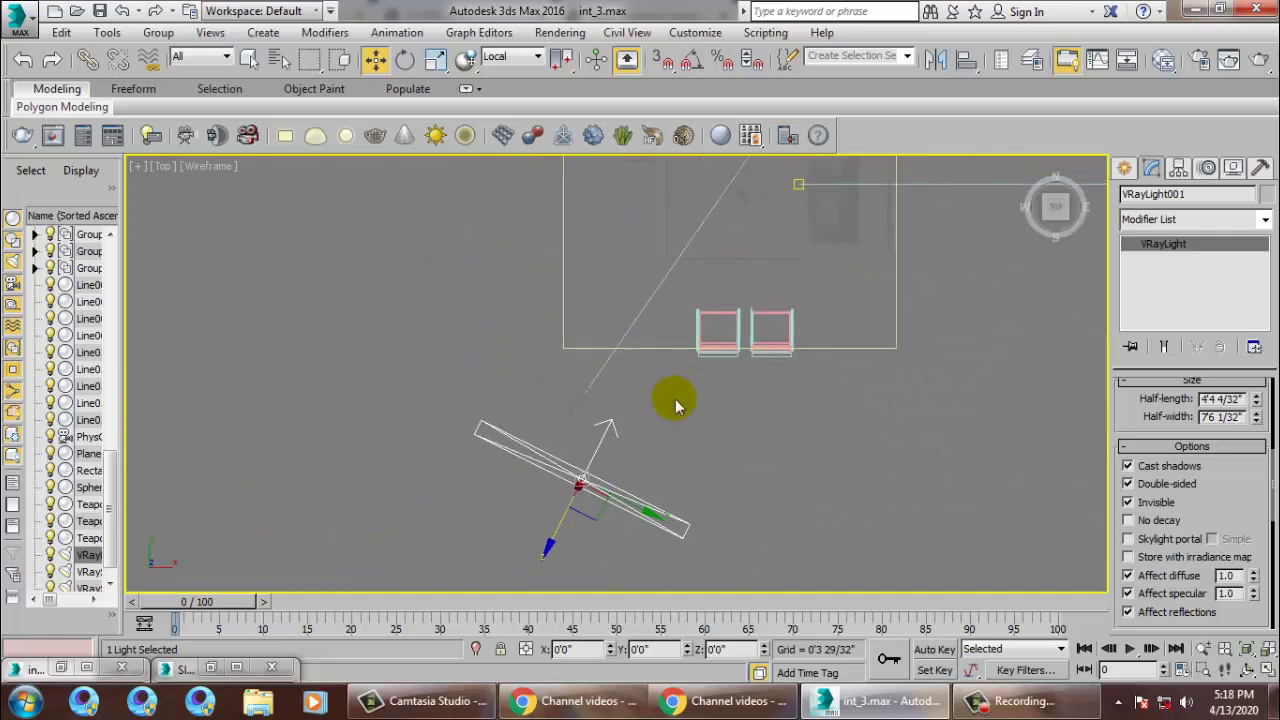
{"action": "left_click", "coordinate": [513, 56]}
{"action": "left_click", "coordinate": [511, 68]}
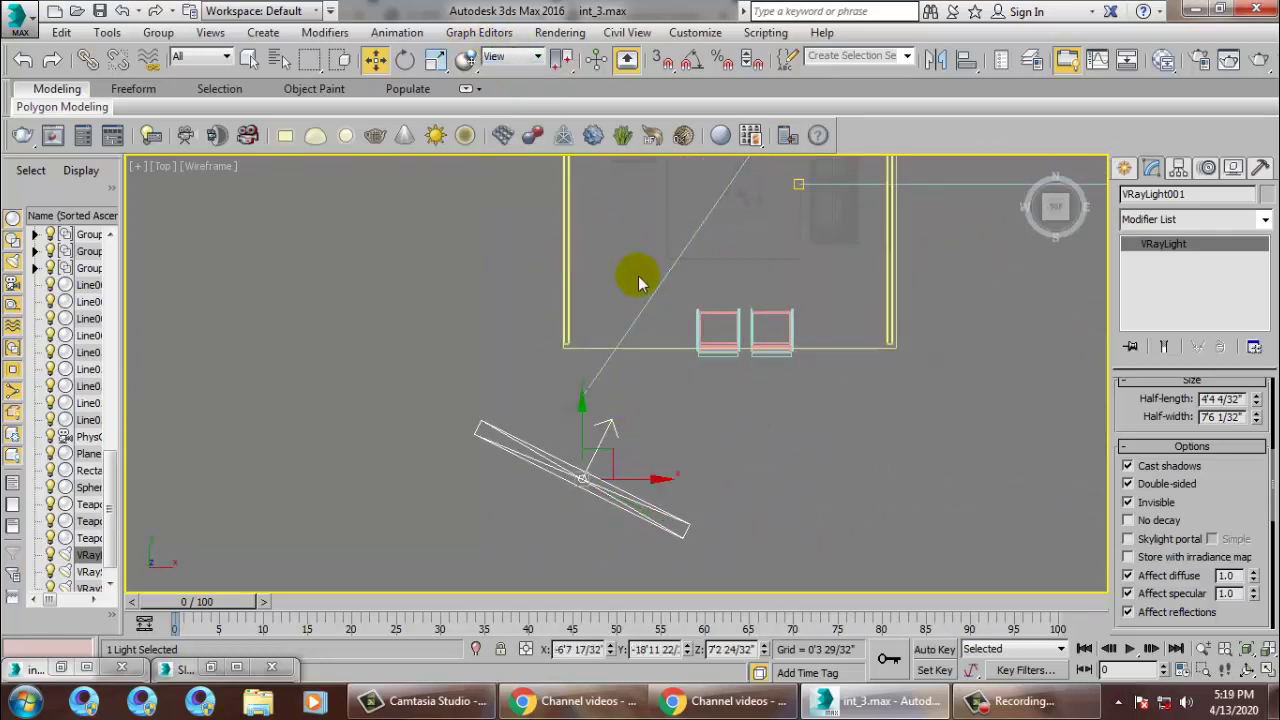
Step: Mirror the VRayLight across X as a copy and move the copy along Y to about 6'1", near the room's rear corner
{"action": "left_click", "coordinate": [935, 60]}
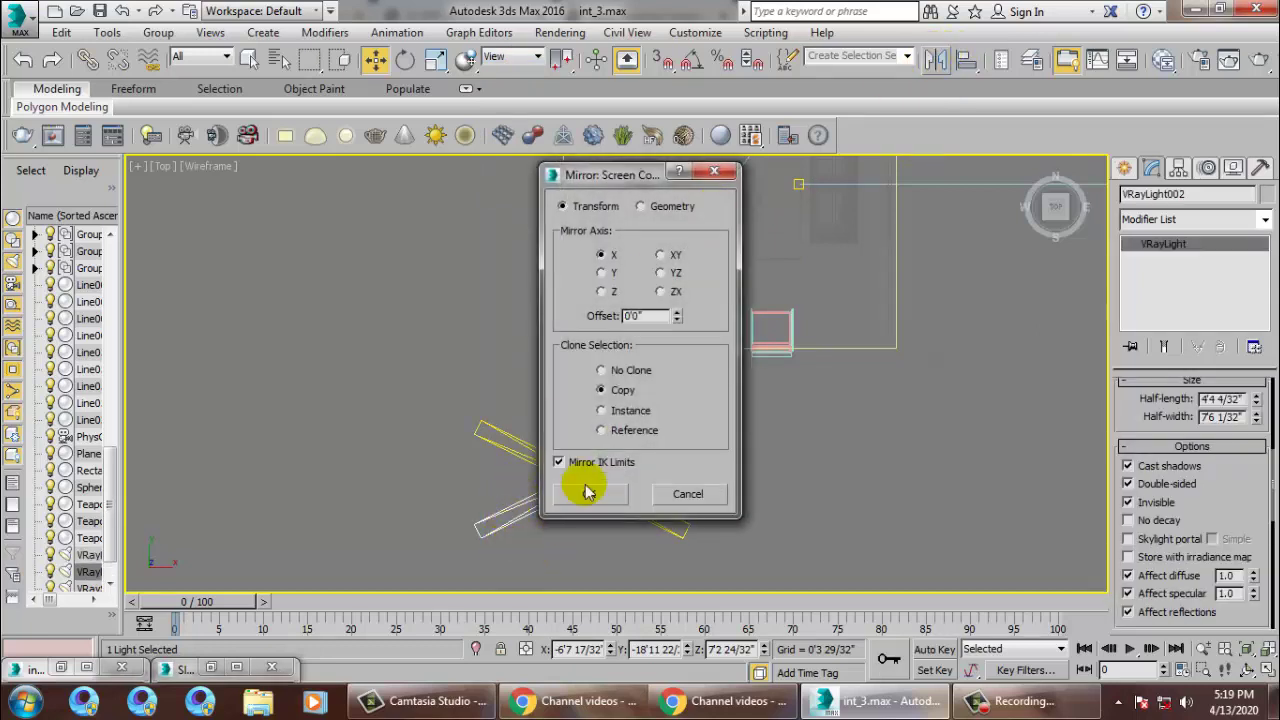
{"action": "left_click", "coordinate": [592, 494]}
{"action": "left_click_drag", "start_coordinate": [575, 438], "coordinate": [652, 123]}
{"action": "middle_click_drag", "start_coordinate": [888, 362], "coordinate": [893, 609]}
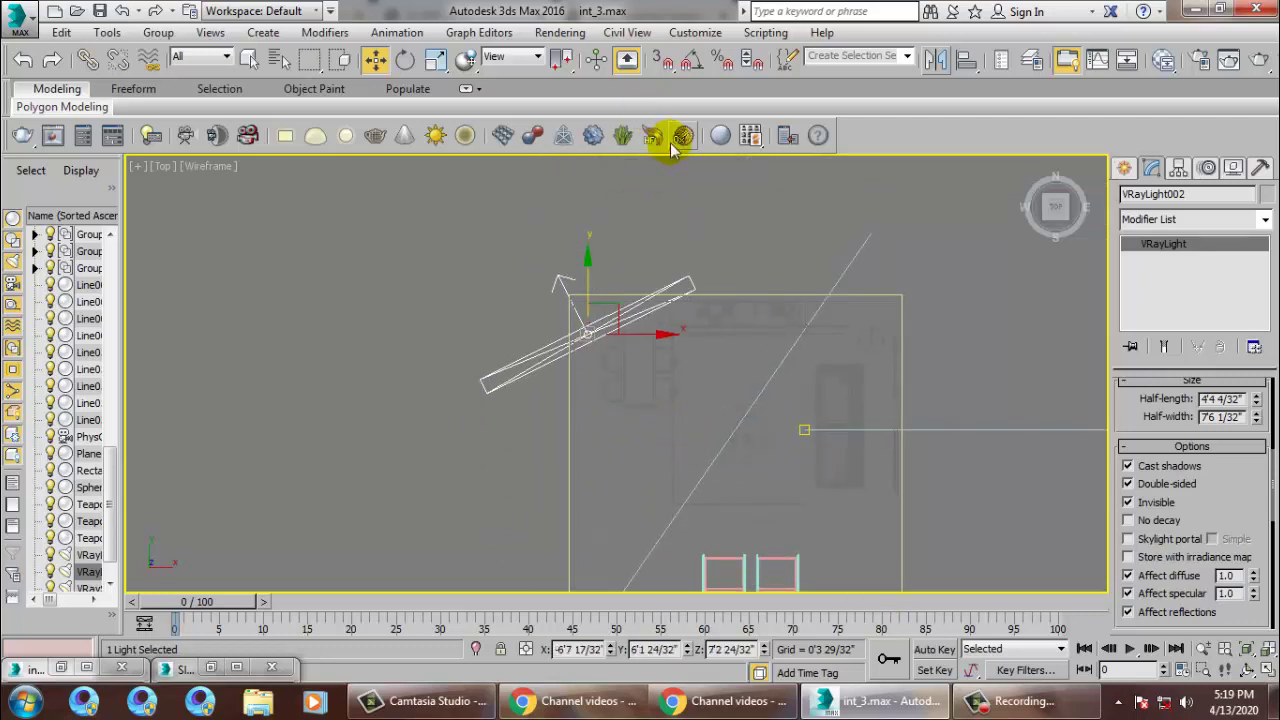
Step: Flip the copied VRayLight at the rear corner with Mirror about the Y axis, using No Clone
{"action": "left_click", "coordinate": [936, 62]}
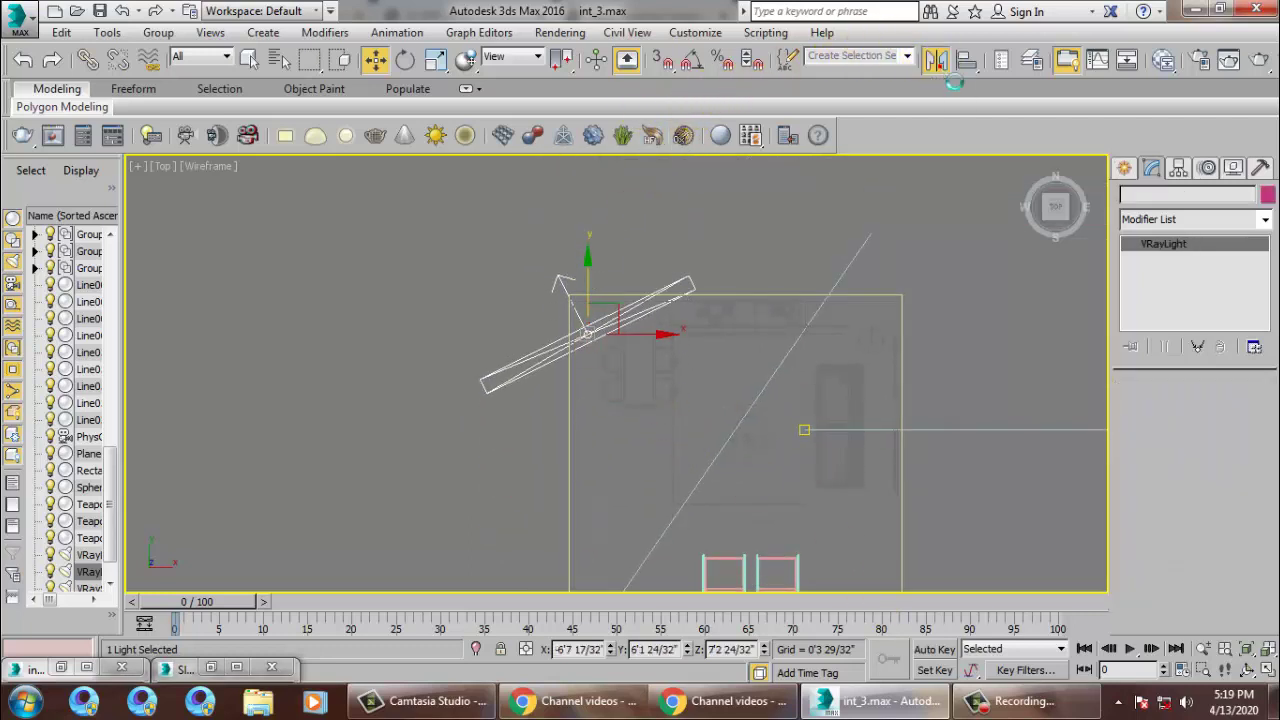
{"action": "left_click_drag", "start_coordinate": [602, 186], "coordinate": [939, 192]}
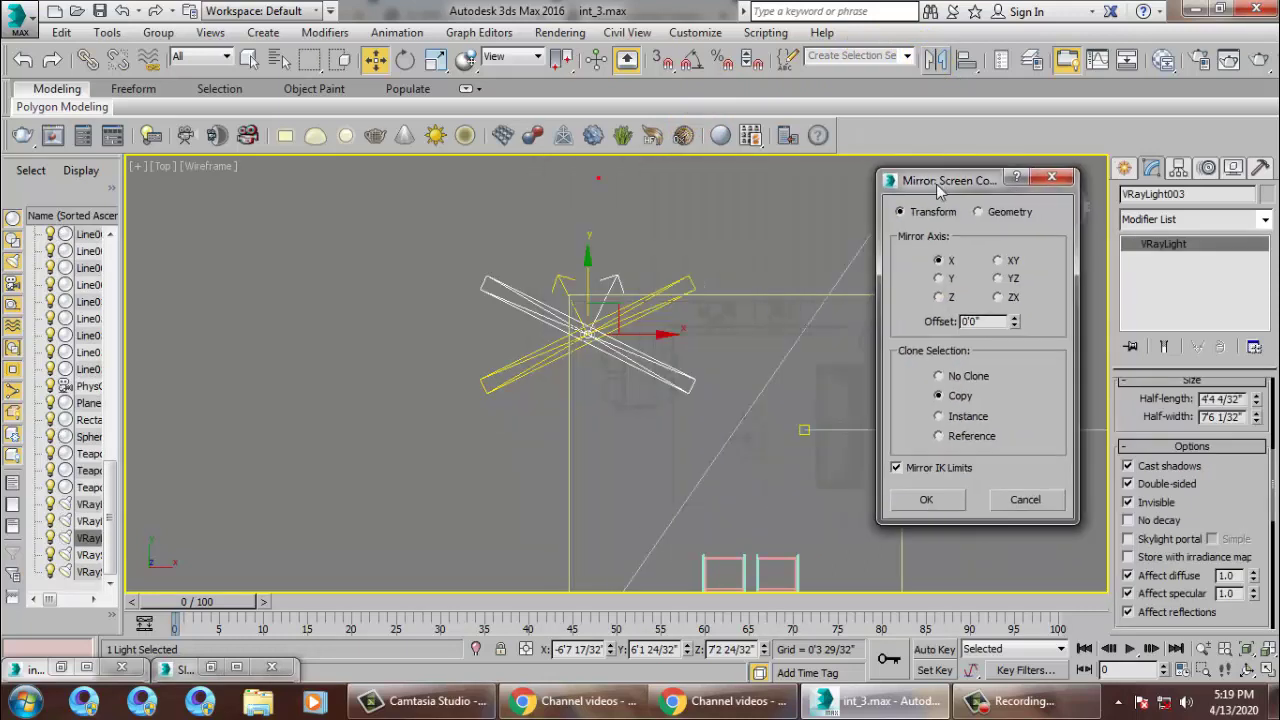
{"action": "left_click", "coordinate": [952, 378]}
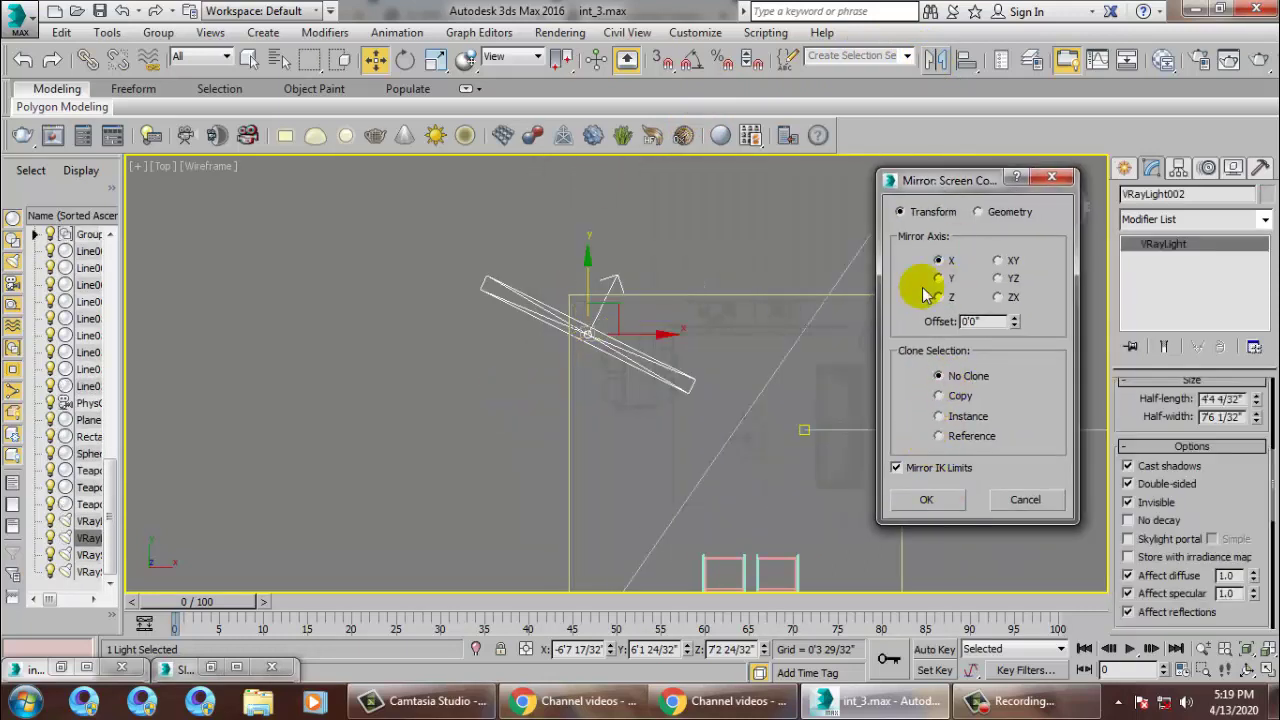
{"action": "left_click", "coordinate": [937, 278]}
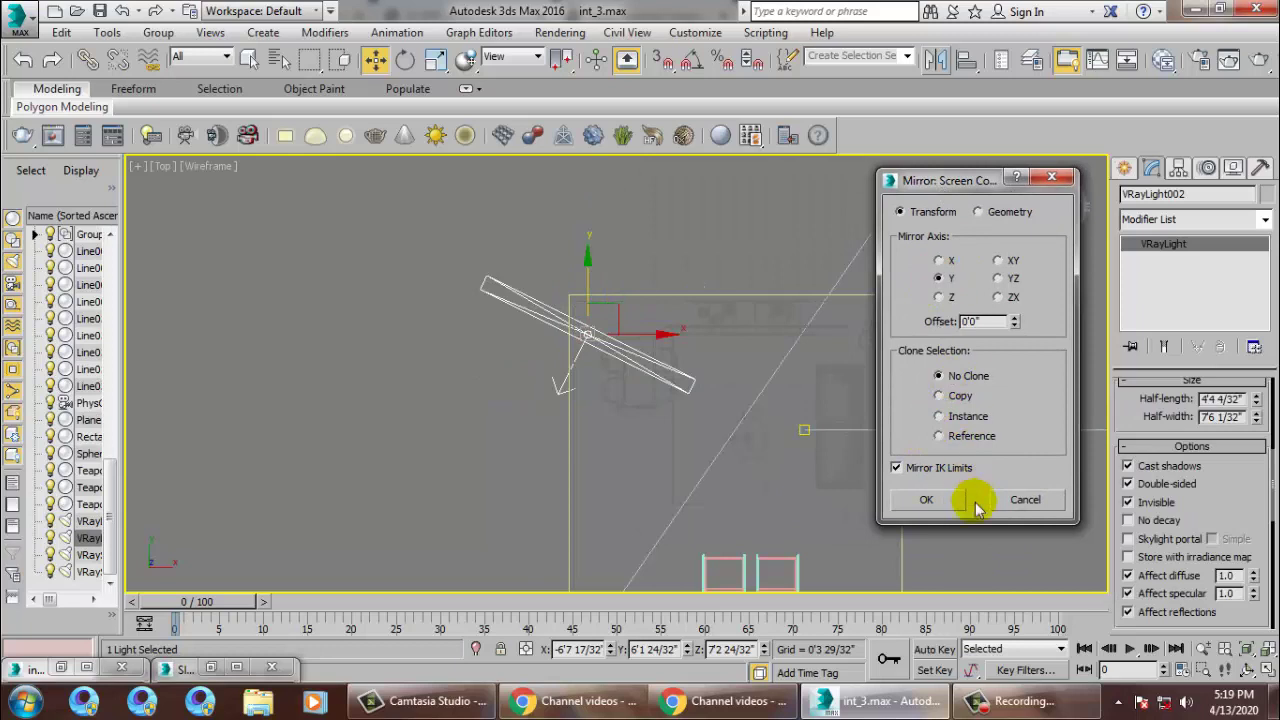
{"action": "left_click", "coordinate": [942, 294]}
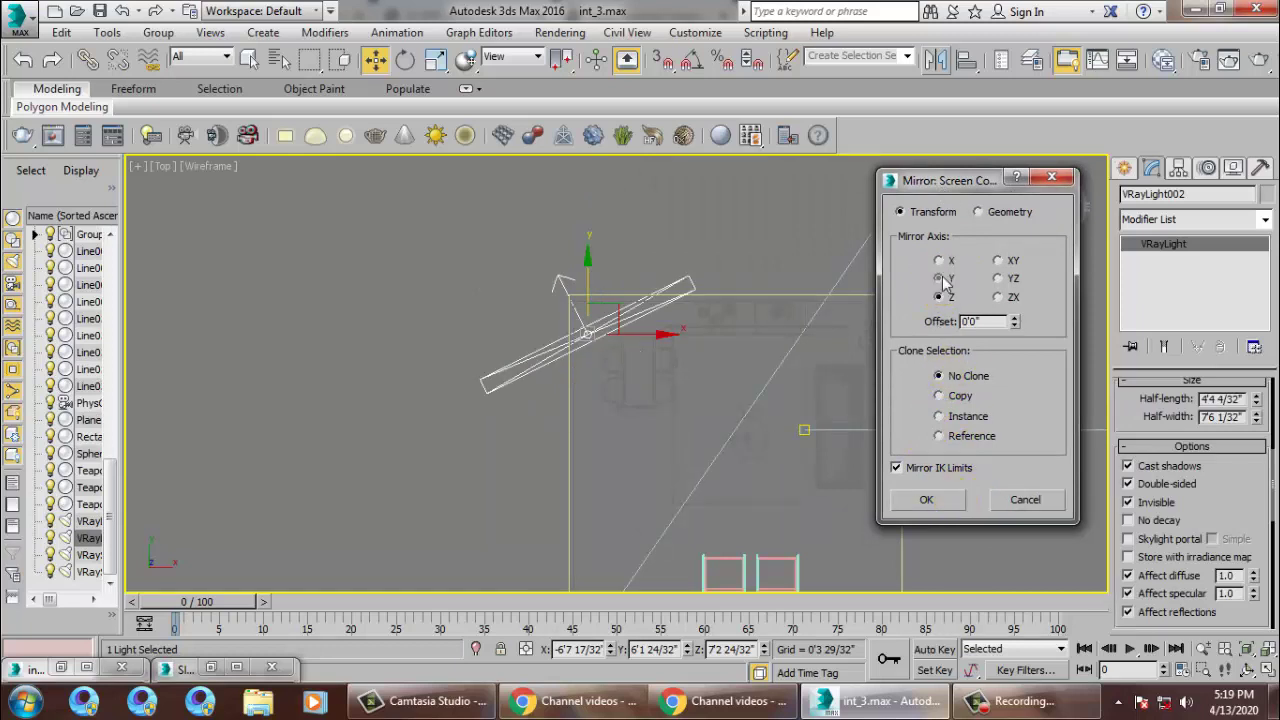
{"action": "left_click", "coordinate": [945, 280]}
{"action": "key", "text": "Return"}
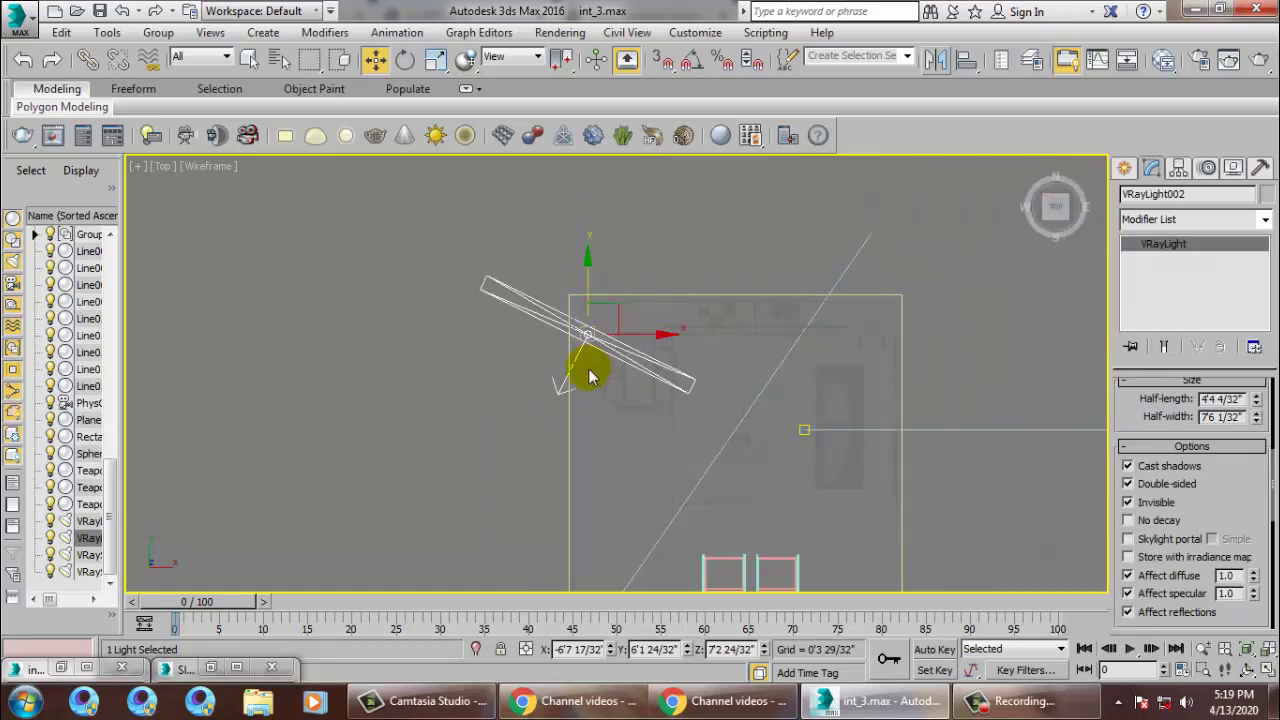
Step: Rotate the copied VRayLight at the rear corner in the Top view so it faces into the room
{"action": "key", "text": "e"}
{"action": "left_click_drag", "start_coordinate": [620, 417], "coordinate": [771, 406]}
{"action": "key", "text": "alt+w"}
{"action": "right_click", "coordinate": [852, 480]}
{"action": "key", "text": "alt+w"}
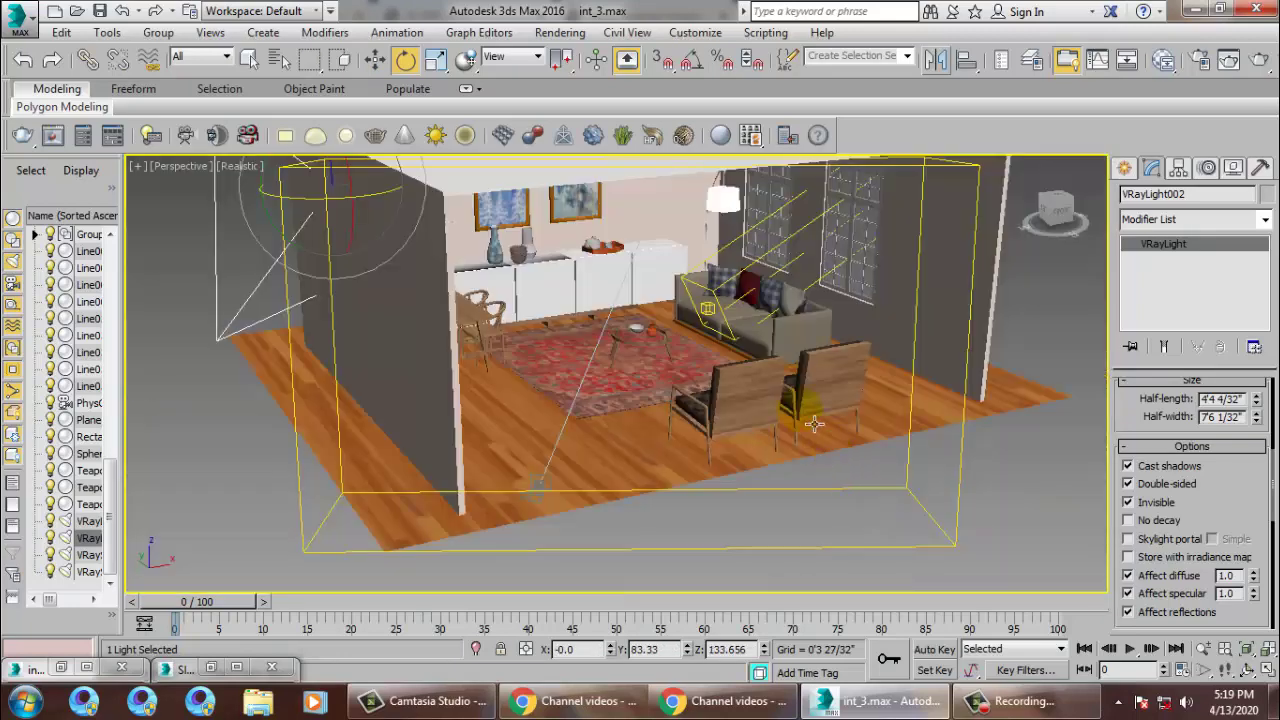
{"action": "middle_click_drag", "start_coordinate": [815, 424], "coordinate": [484, 172], "text": "alt"}
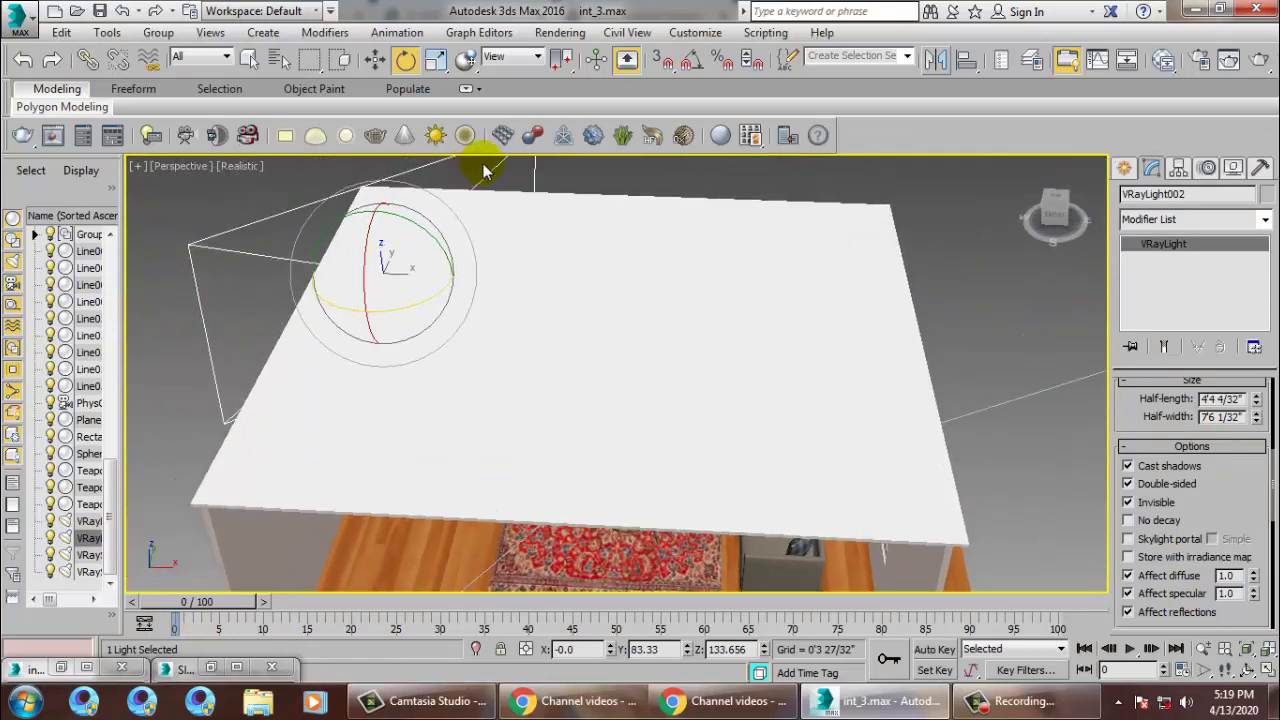
Step: Set the reference coordinate system for rotating the VRayLight to Local in the Perspective view
{"action": "left_click", "coordinate": [505, 57]}
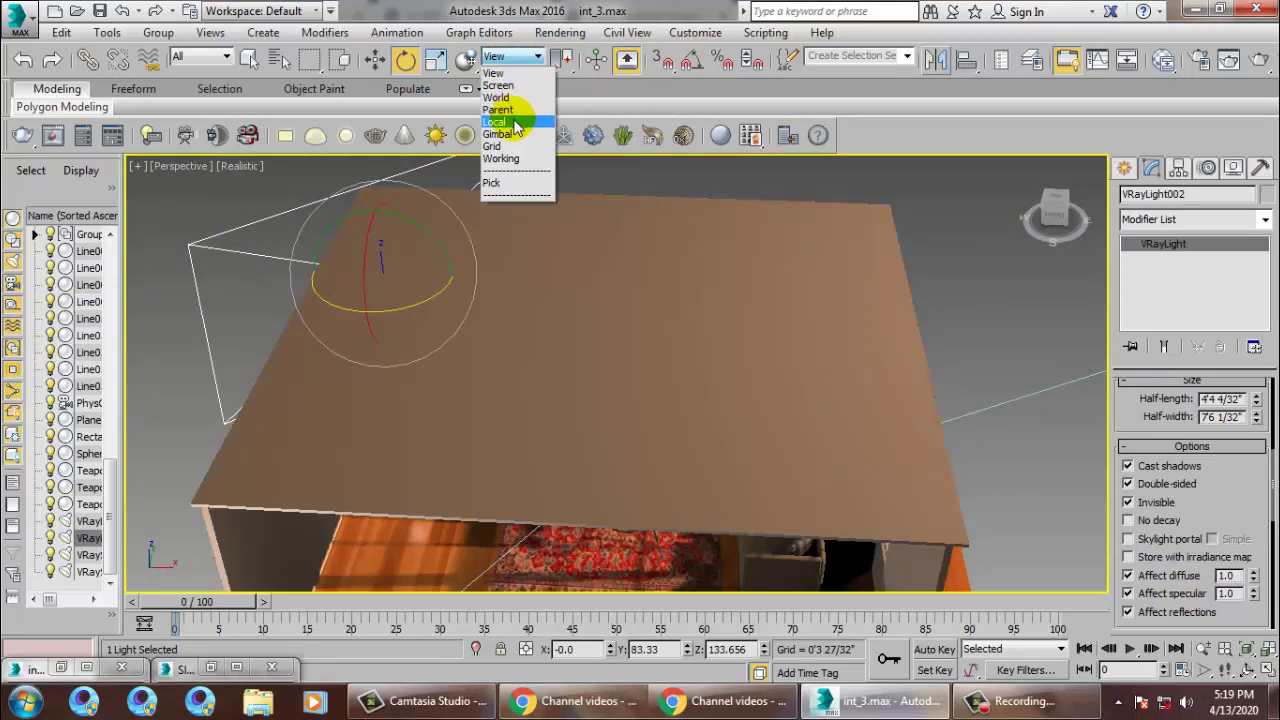
{"action": "left_click", "coordinate": [514, 123]}
{"action": "middle_click_drag", "start_coordinate": [427, 277], "coordinate": [585, 284], "text": "alt"}
Step: Move the copied VRayLight along X to about -4'8" and along Y to about 3'9"
{"action": "key", "text": "w"}
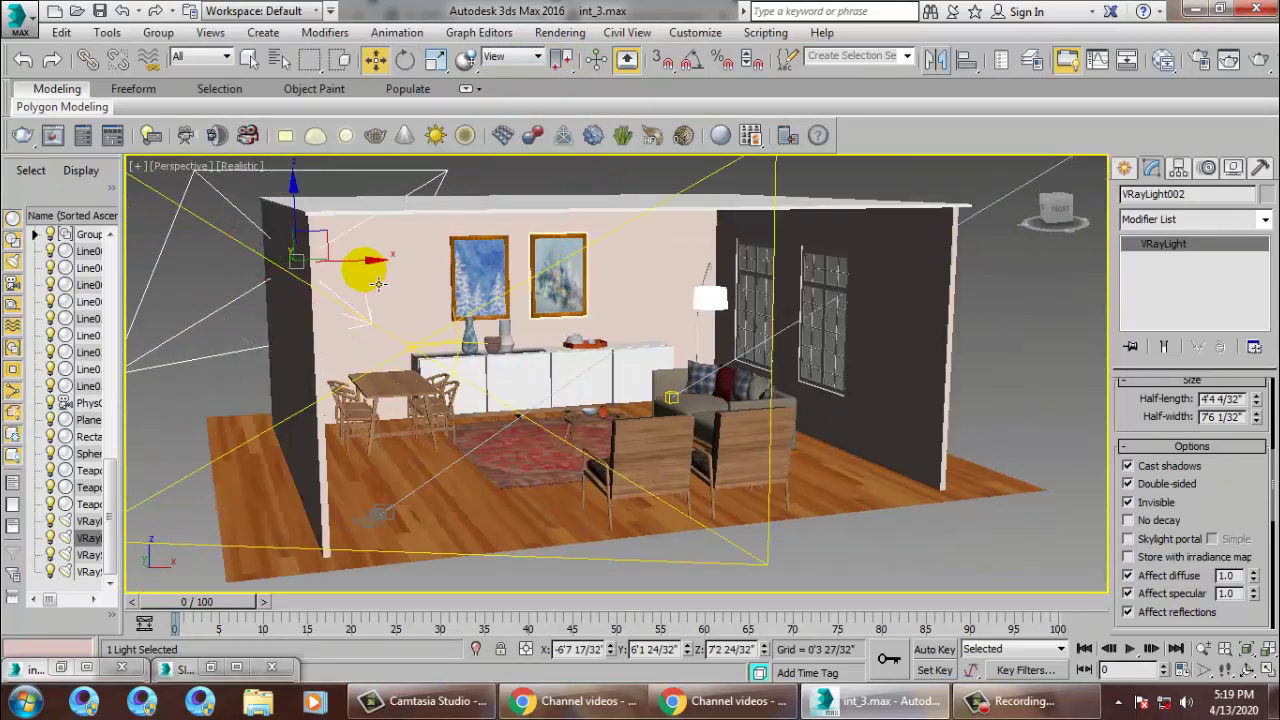
{"action": "middle_click_drag", "start_coordinate": [383, 296], "coordinate": [426, 330], "text": "alt"}
{"action": "key", "text": "r"}
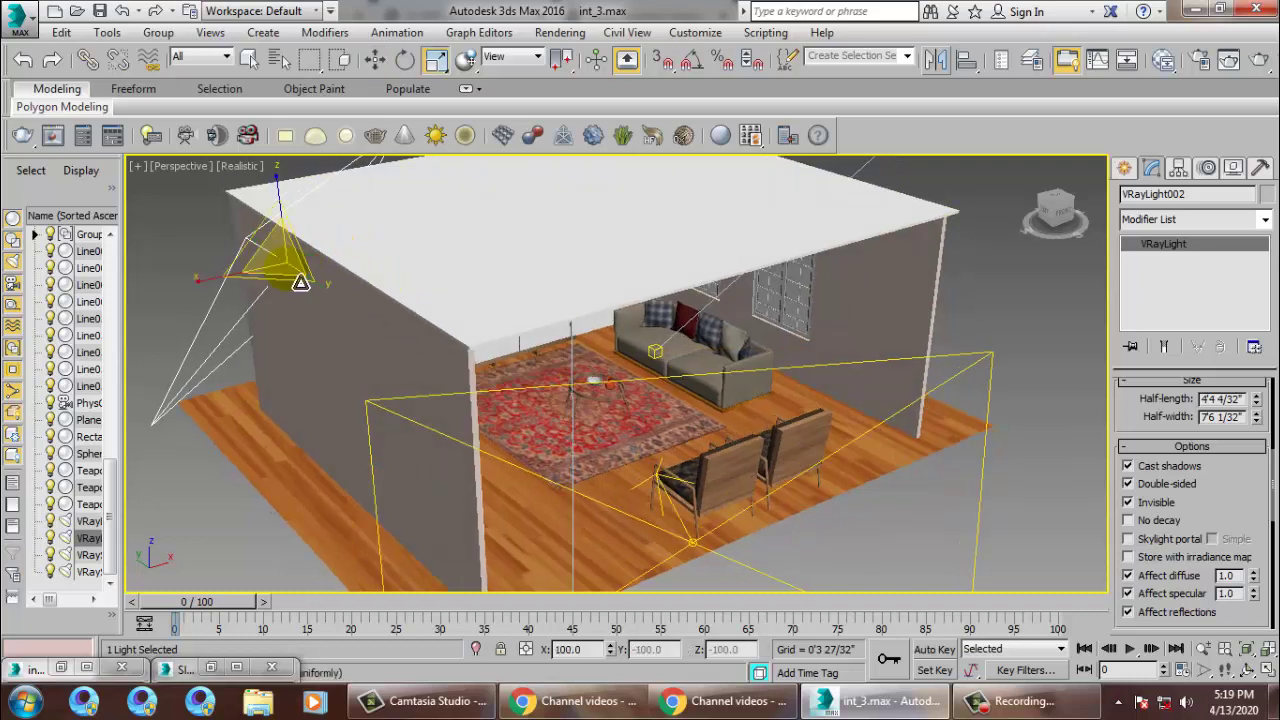
{"action": "key", "text": "w"}
{"action": "middle_click_drag", "start_coordinate": [343, 343], "coordinate": [344, 280], "text": "alt"}
{"action": "left_click_drag", "start_coordinate": [382, 280], "coordinate": [423, 280]}
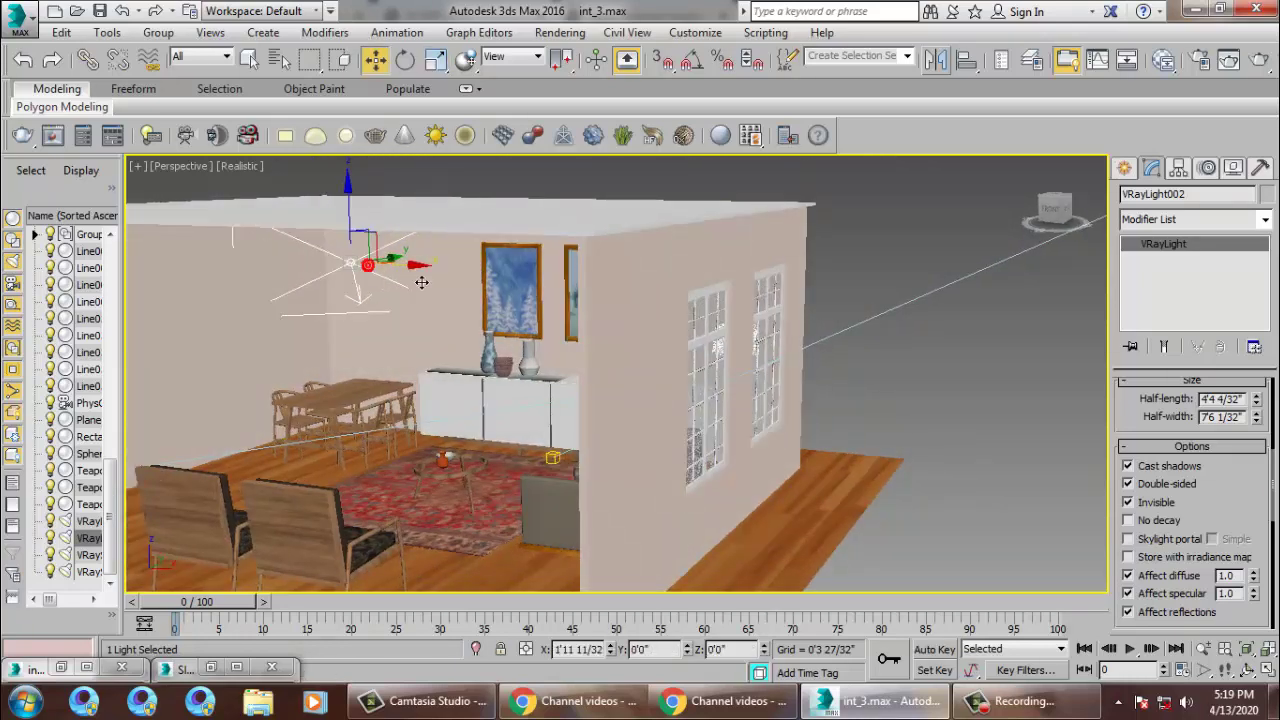
{"action": "middle_click_drag", "start_coordinate": [423, 280], "coordinate": [536, 313], "text": "alt"}
{"action": "key", "text": "F3"}
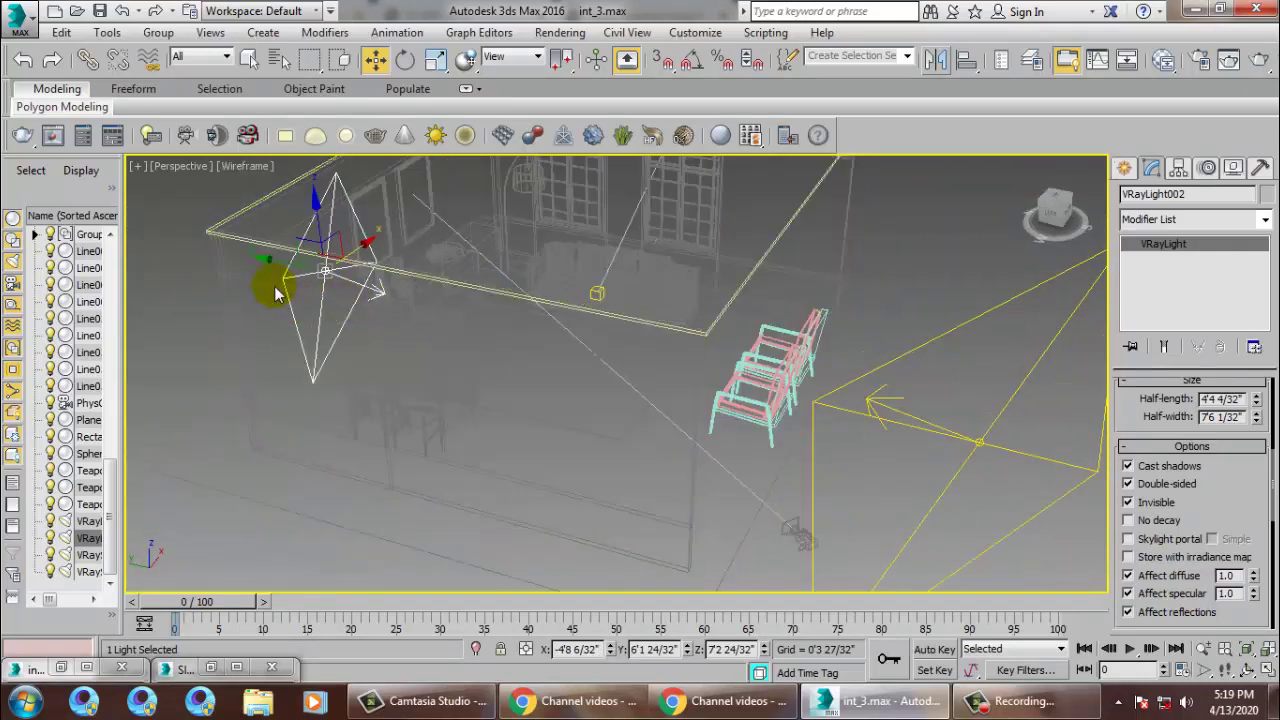
{"action": "left_click_drag", "start_coordinate": [287, 273], "coordinate": [337, 266]}
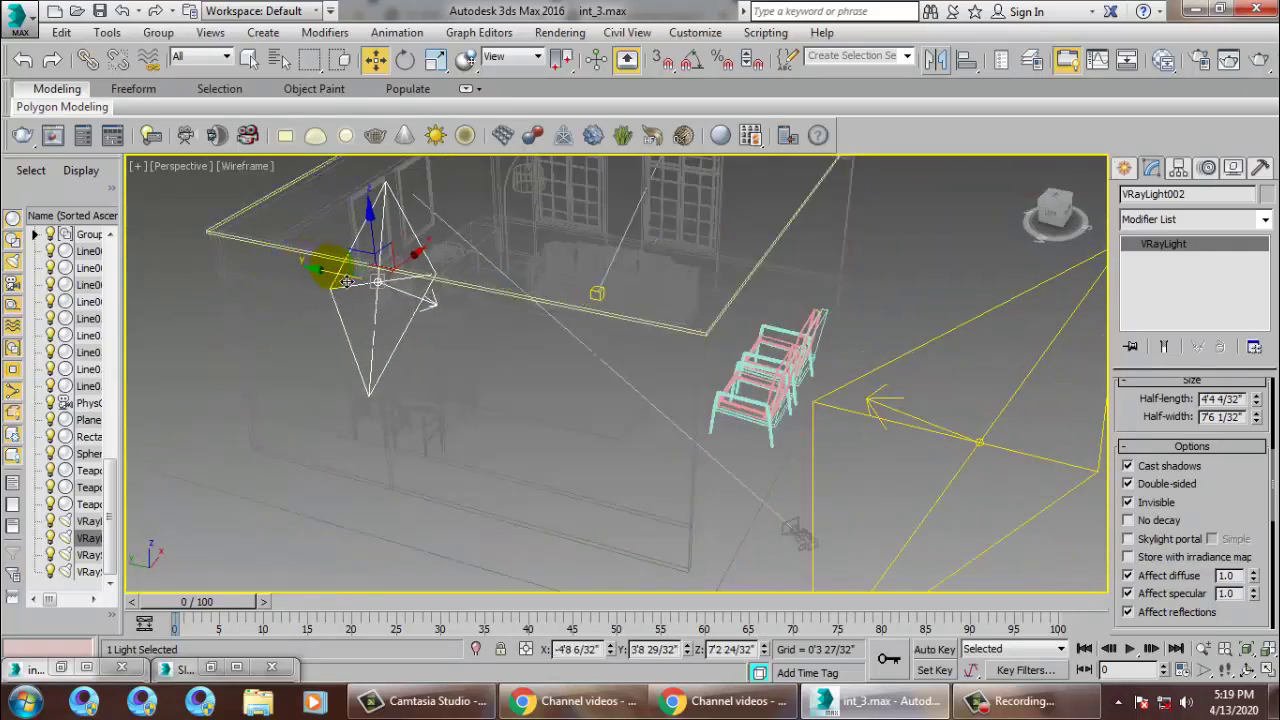
Step: Restore shaded display and show the room through PhysCamera001 with safe frames on
{"action": "key", "text": "F3"}
{"action": "middle_click_drag", "start_coordinate": [773, 391], "coordinate": [672, 358], "text": "alt"}
{"action": "key", "text": "c"}
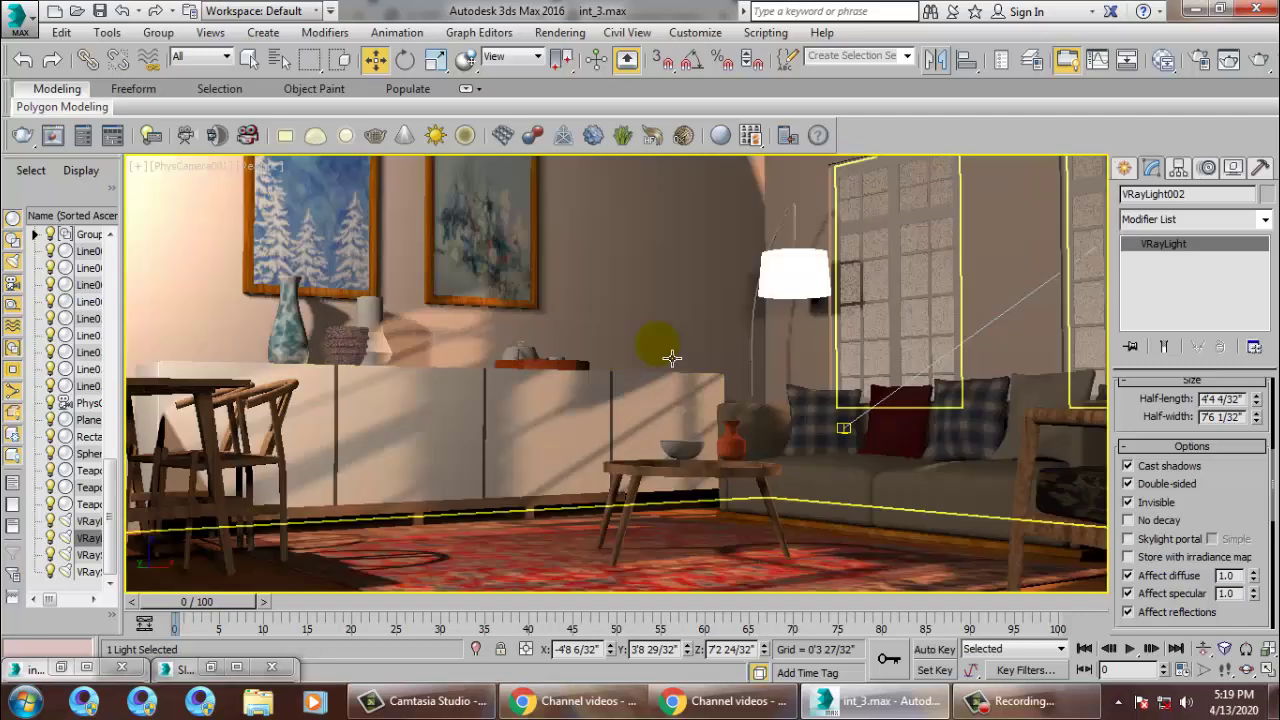
{"action": "key", "text": "shift+f"}
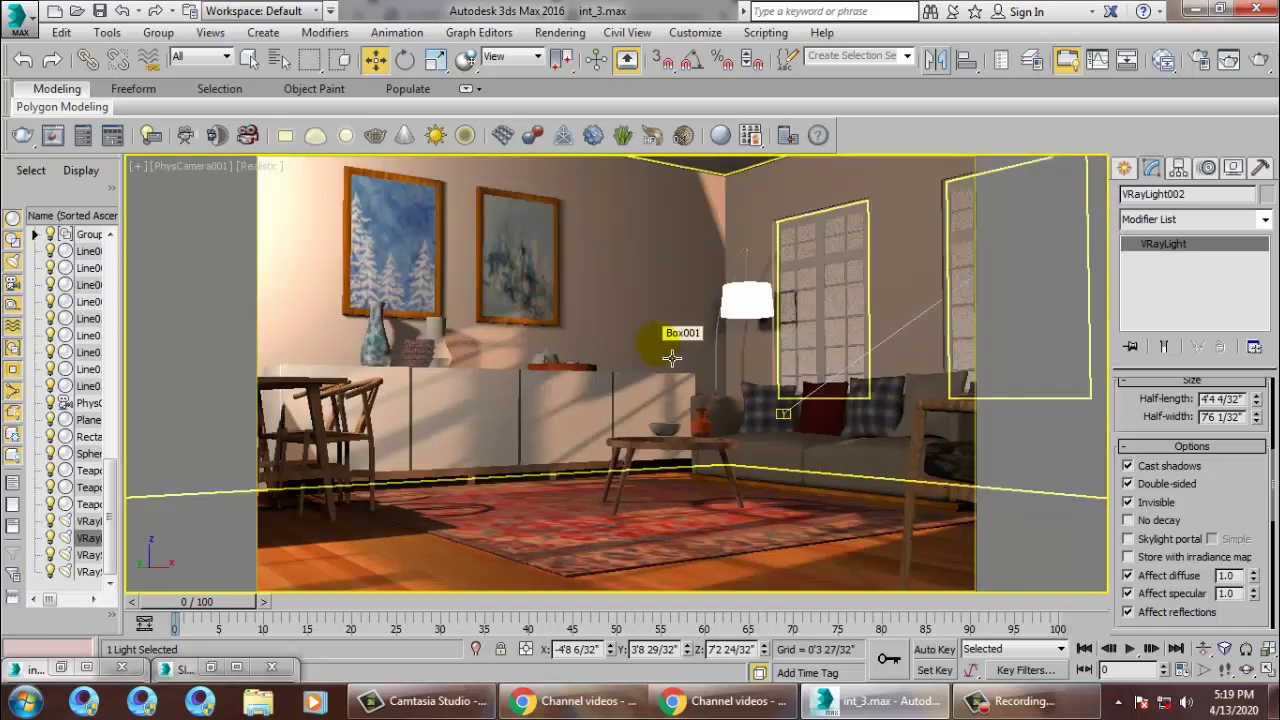
{"action": "left_click_drag", "start_coordinate": [1221, 475], "coordinate": [1191, 137]}
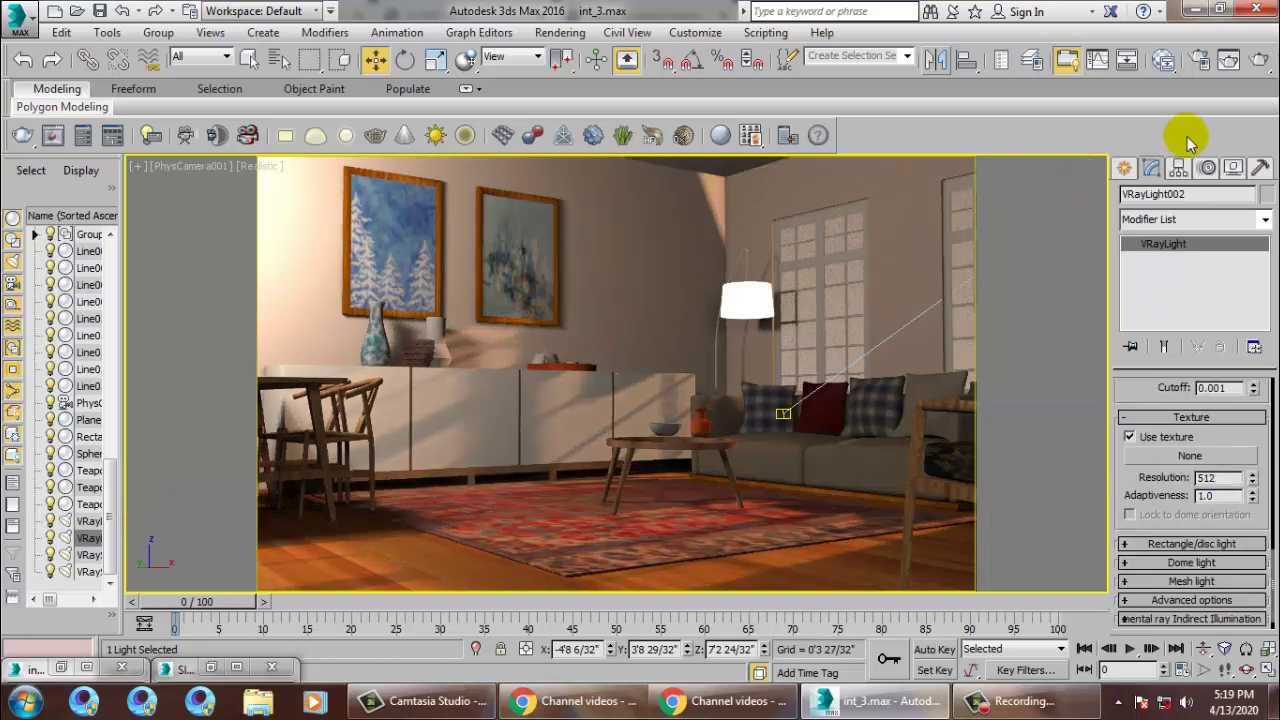
Step: Open Render Setup and set the V-Ray image filter to Catmull-Rom
{"action": "left_click", "coordinate": [577, 33]}
{"action": "left_click", "coordinate": [630, 117]}
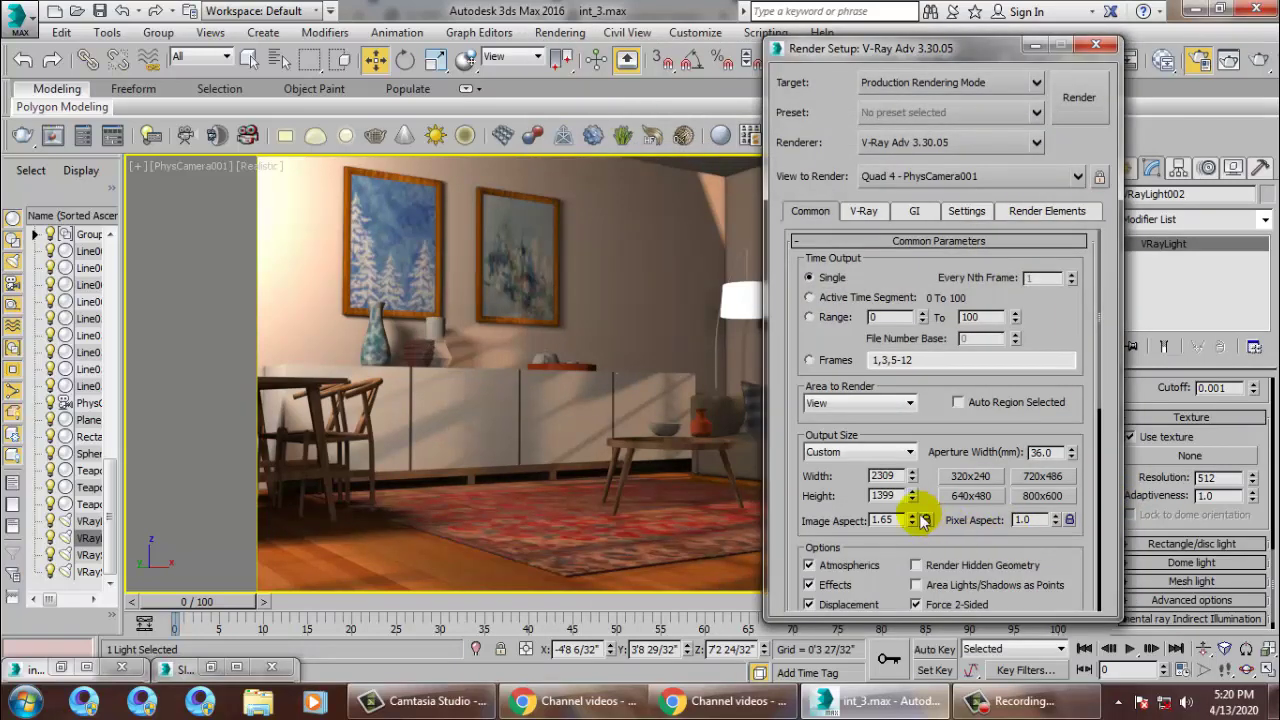
{"action": "left_click_drag", "start_coordinate": [910, 512], "coordinate": [1020, 177]}
{"action": "left_click", "coordinate": [865, 213]}
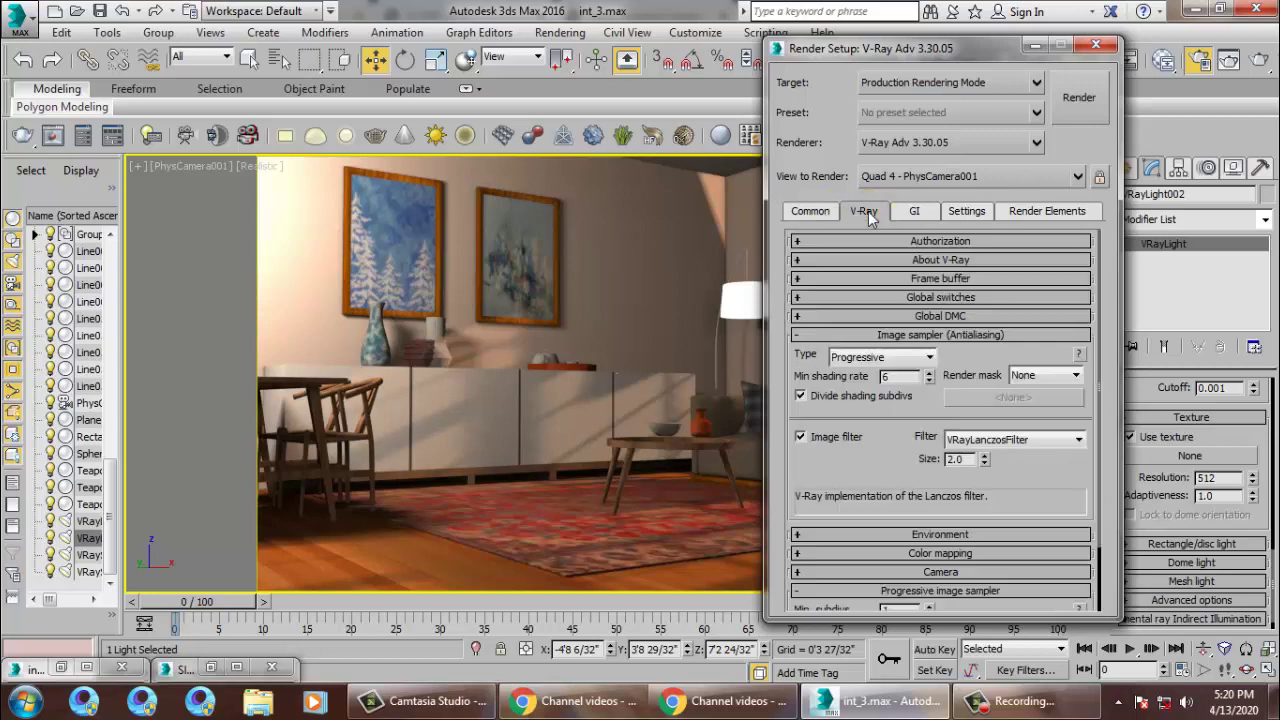
{"action": "left_click", "coordinate": [1016, 441]}
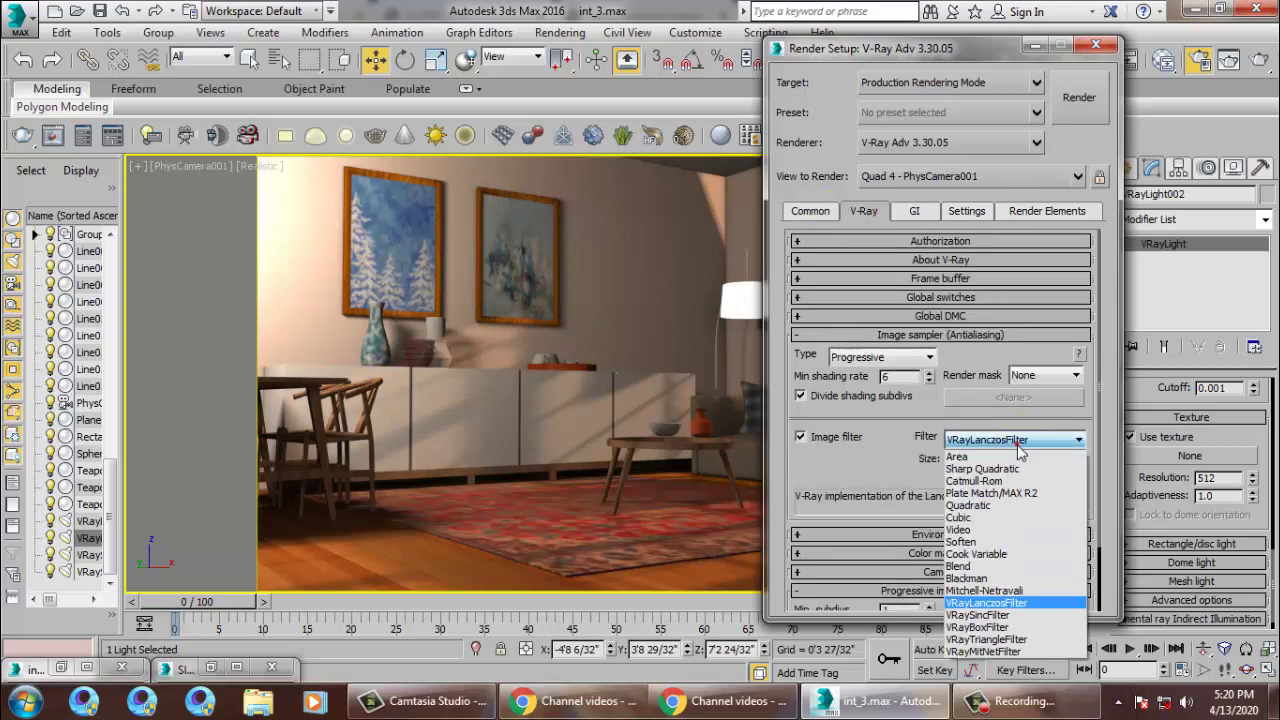
{"action": "left_click", "coordinate": [975, 481]}
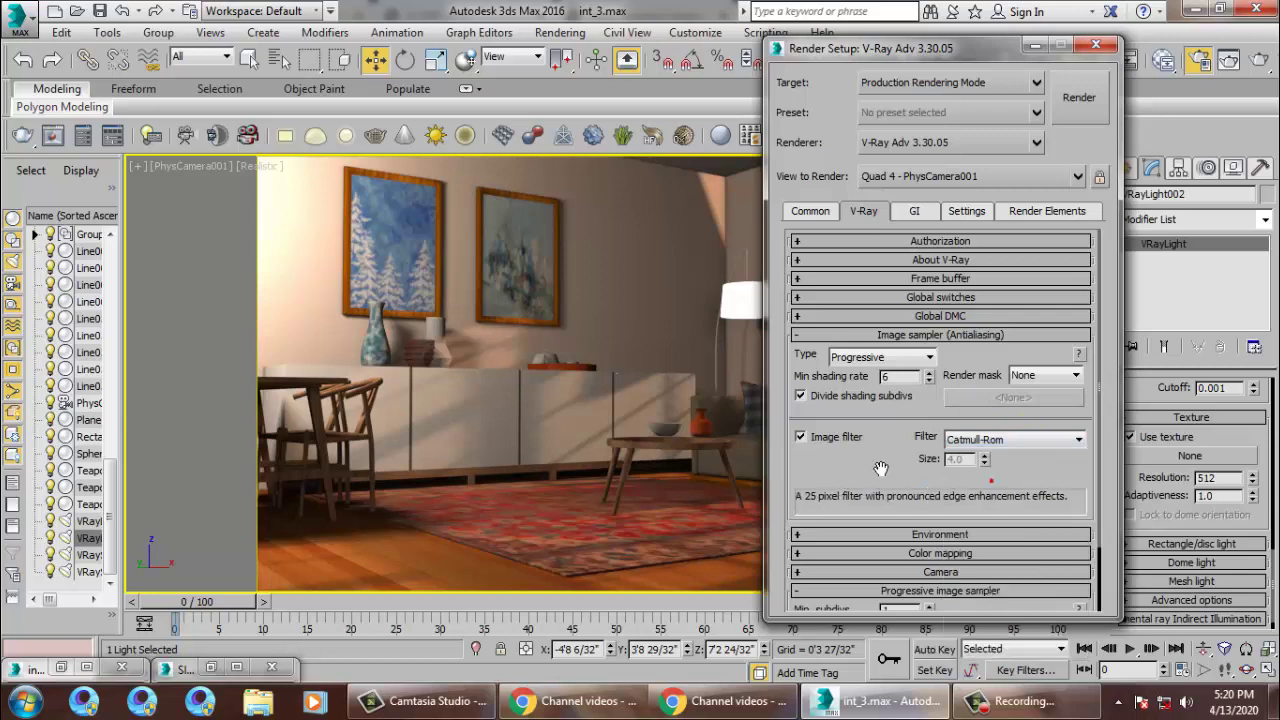
{"action": "left_click_drag", "start_coordinate": [886, 466], "coordinate": [886, 400]}
Step: Enable the GI environment and the Reflection/refraction environment overrides in the V-Ray Environment settings
{"action": "left_click", "coordinate": [935, 469]}
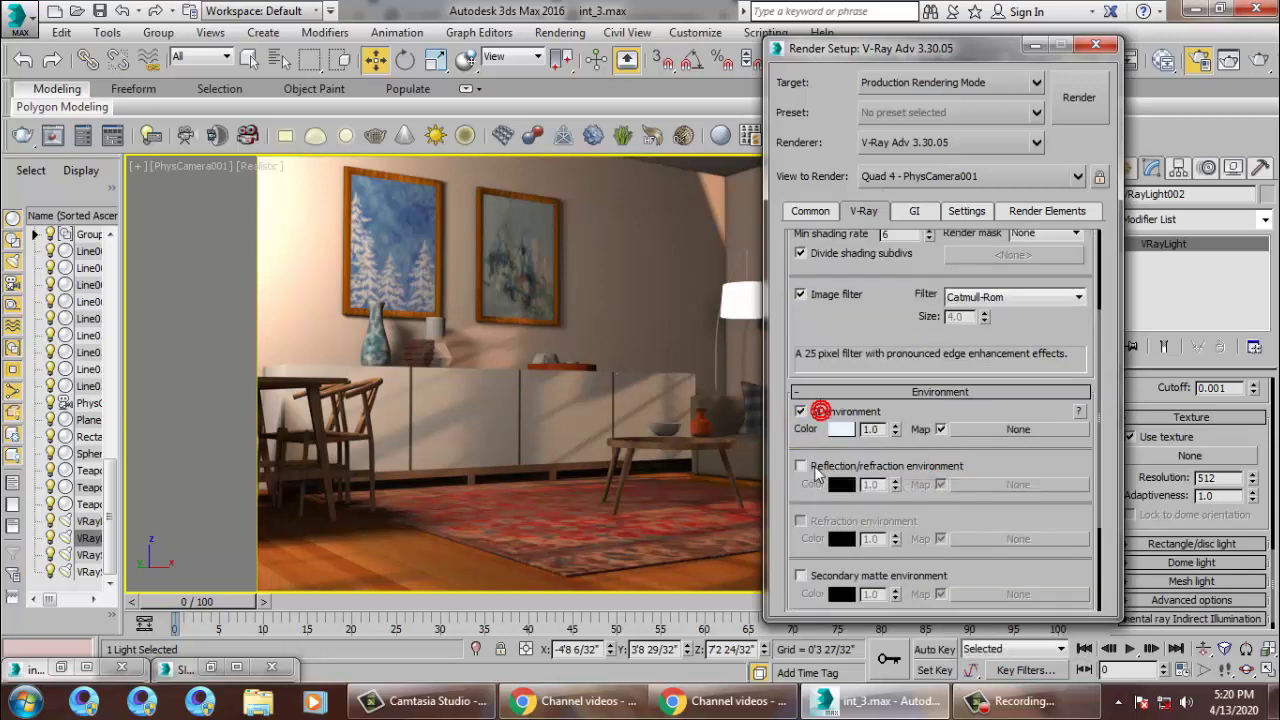
{"action": "left_click", "coordinate": [815, 467]}
{"action": "left_click", "coordinate": [1080, 474]}
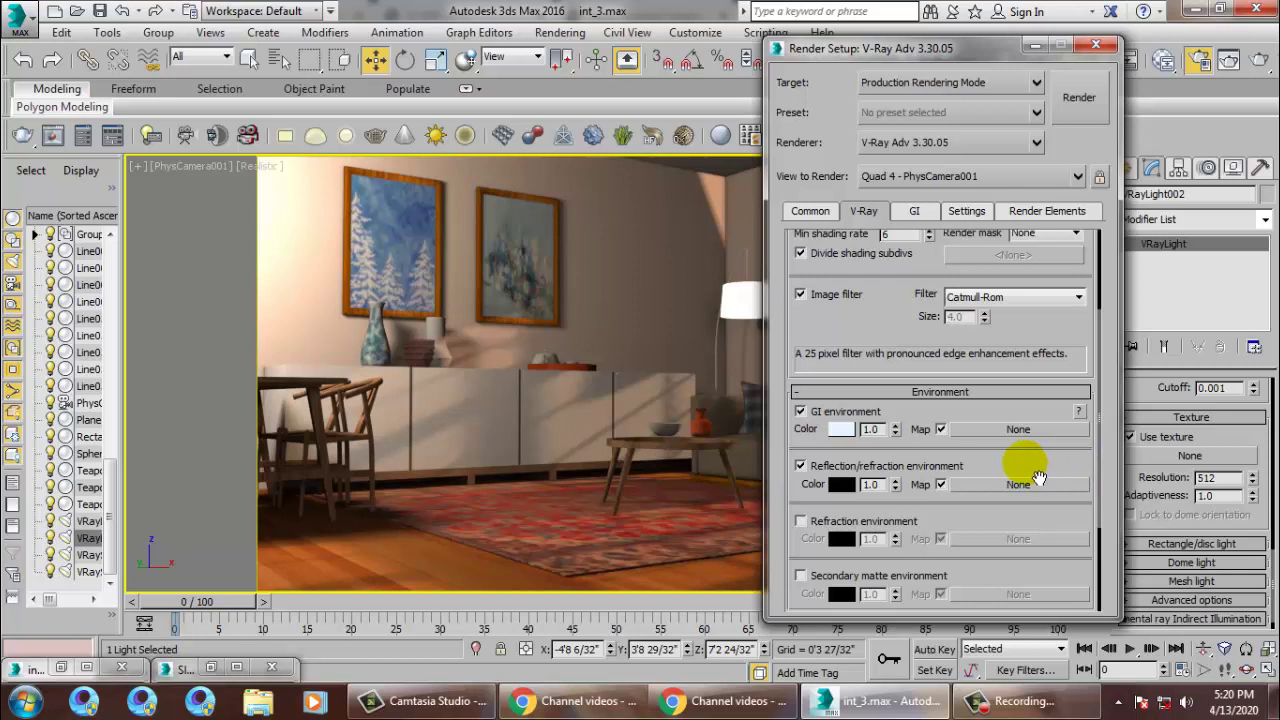
Step: Set the V-Ray color mapping type to Exponential
{"action": "scroll", "coordinate": [1038, 478], "scroll_direction": "down", "scroll_amount": 3}
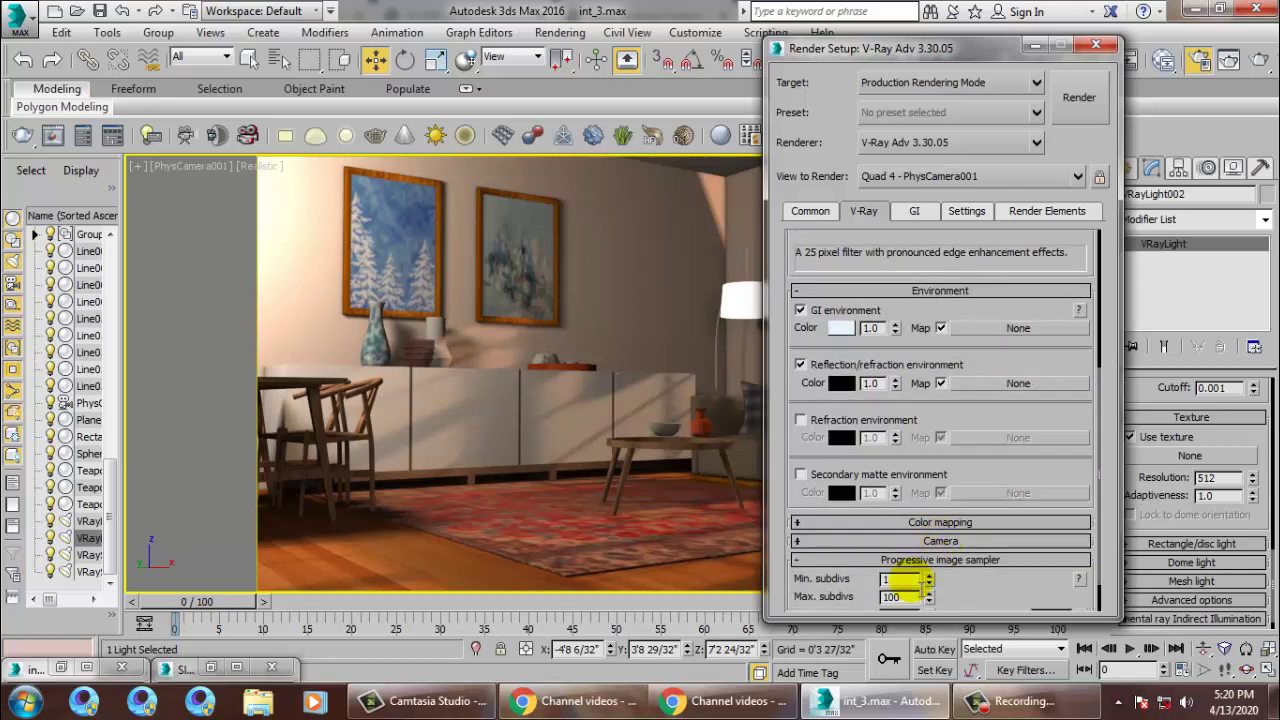
{"action": "left_click", "coordinate": [944, 523]}
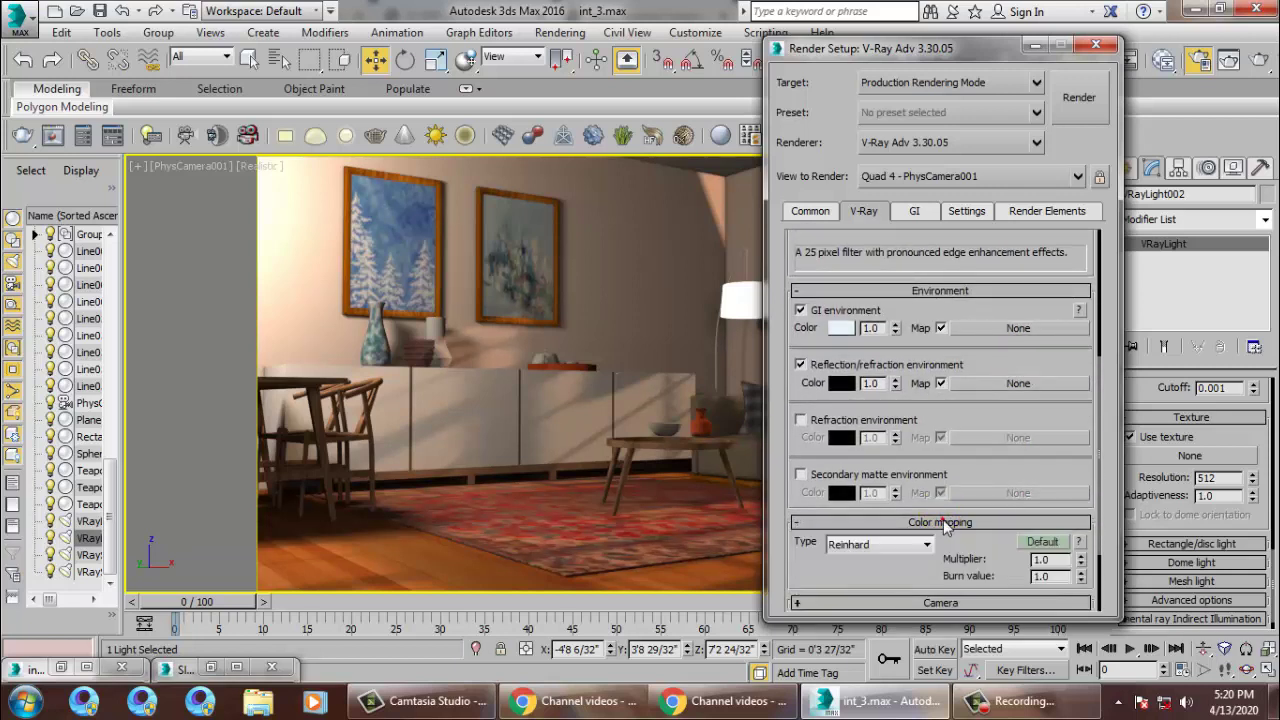
{"action": "left_click", "coordinate": [880, 545]}
{"action": "left_click", "coordinate": [877, 574]}
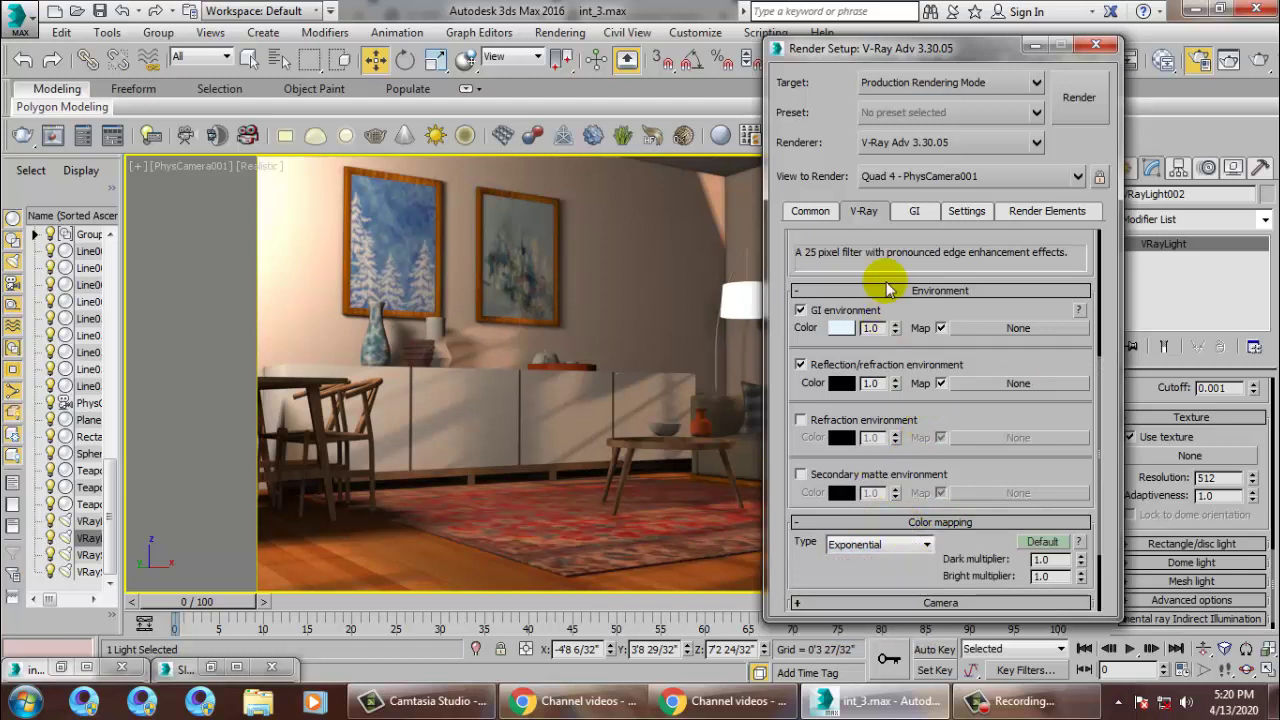
{"action": "scroll", "coordinate": [957, 521], "scroll_direction": "down", "scroll_amount": 2}
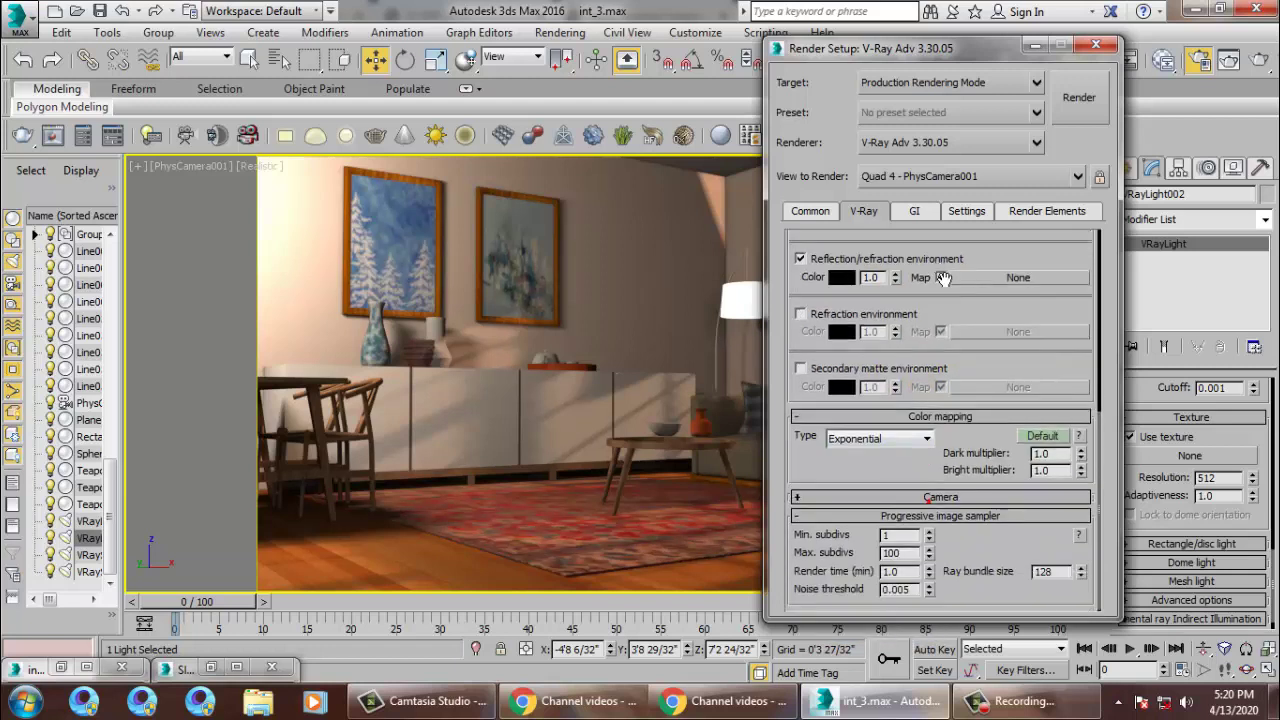
Step: Set the antialiasing image sampler type to Adaptive subdivision
{"action": "scroll", "coordinate": [955, 450], "scroll_direction": "up", "scroll_amount": 3}
{"action": "scroll", "coordinate": [955, 423], "scroll_direction": "up", "scroll_amount": 4}
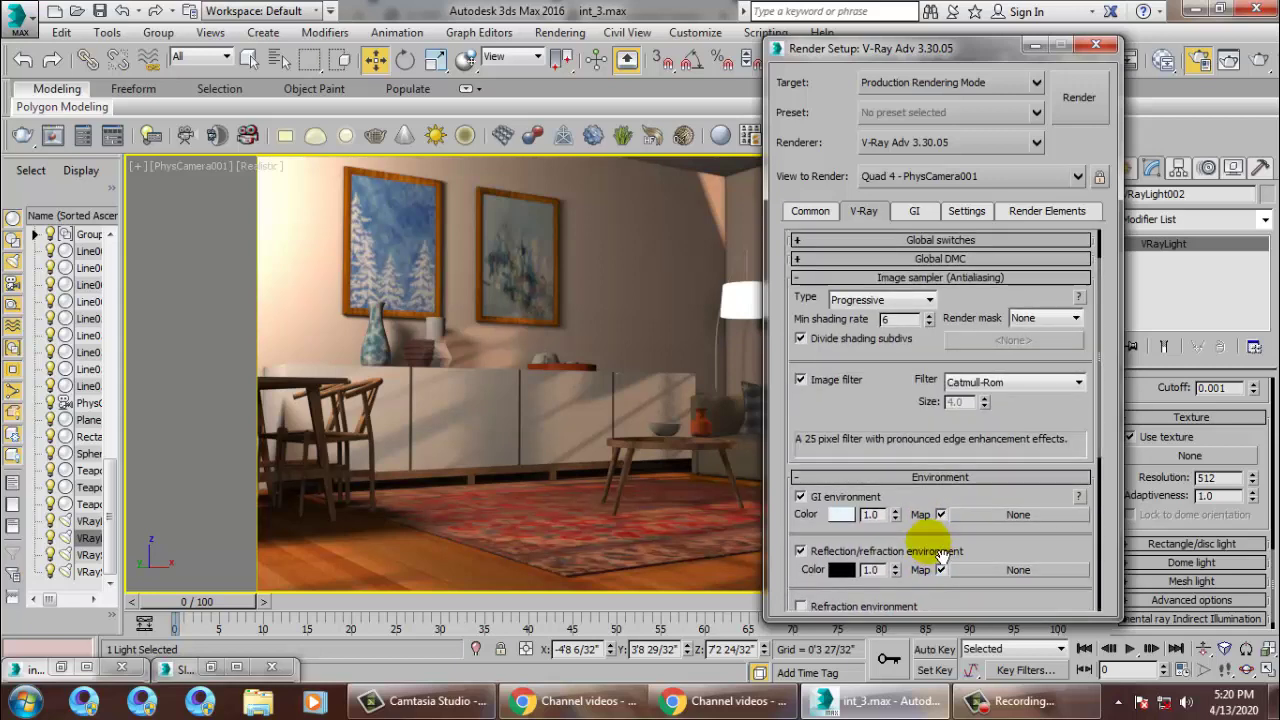
{"action": "left_click", "coordinate": [850, 360]}
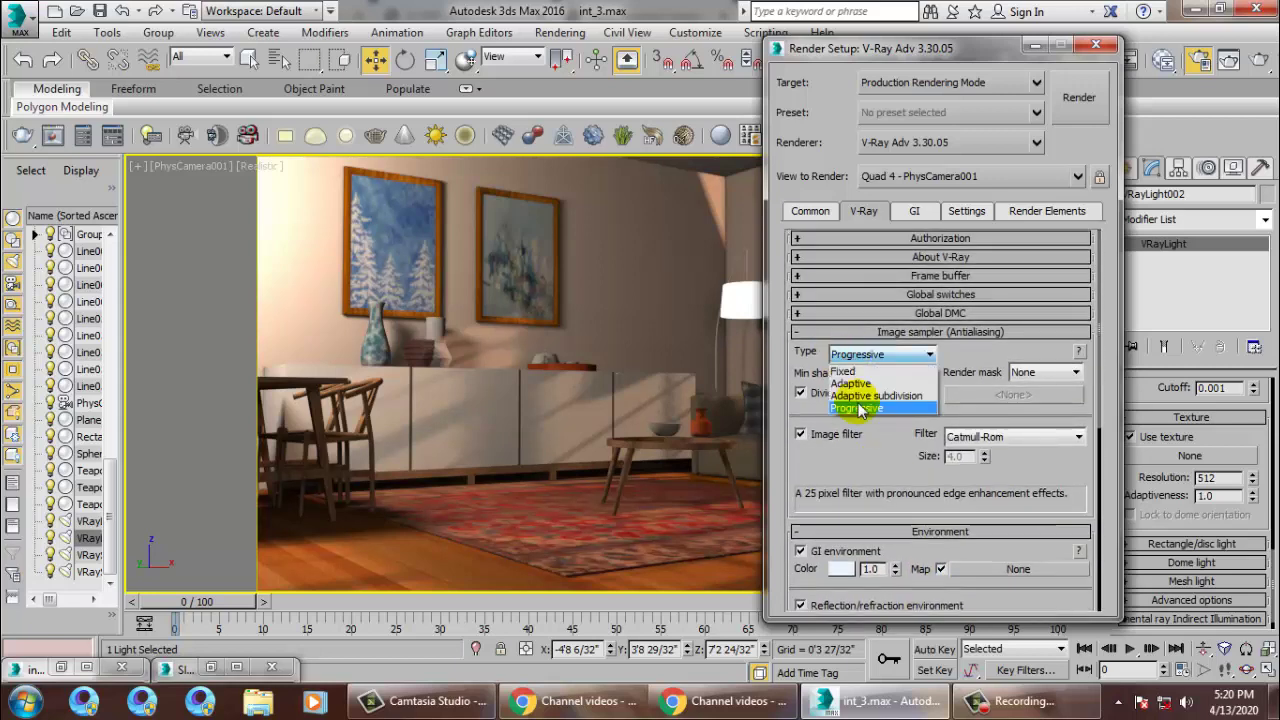
{"action": "left_click", "coordinate": [858, 398]}
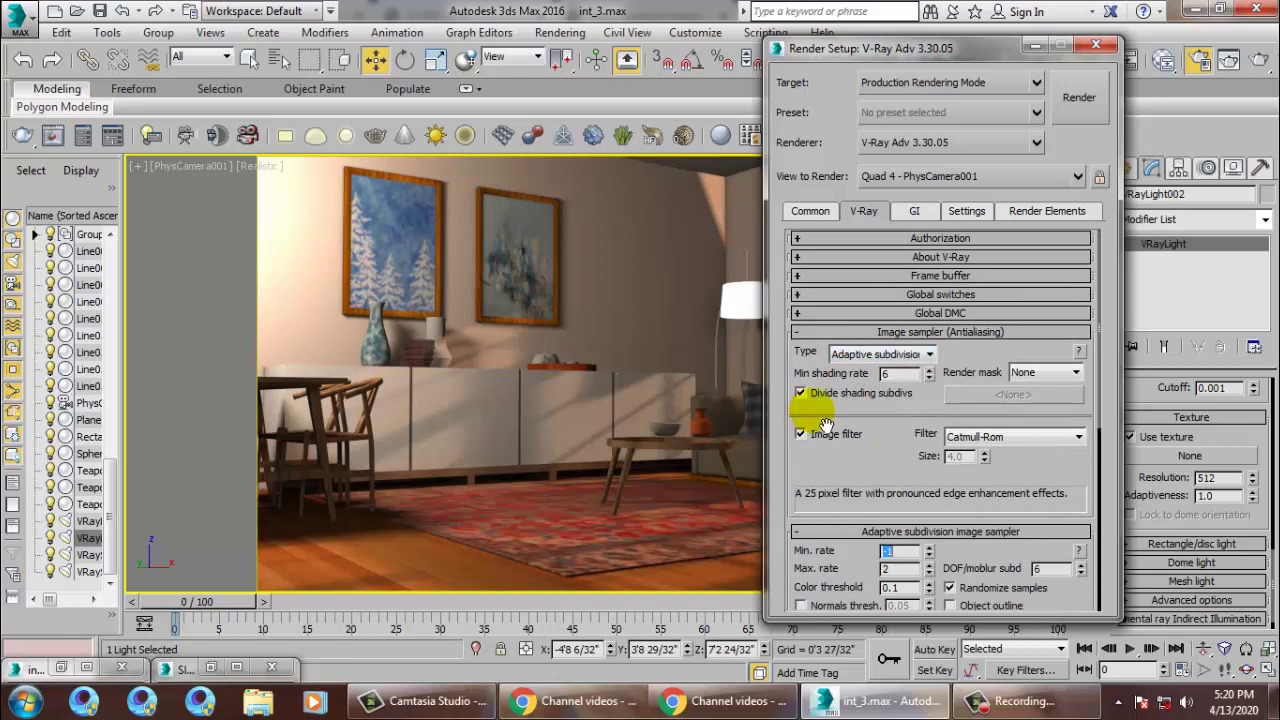
Step: Enable GI with Irradiance map as the primary engine and Light cache as the secondary engine
{"action": "left_click", "coordinate": [917, 214]}
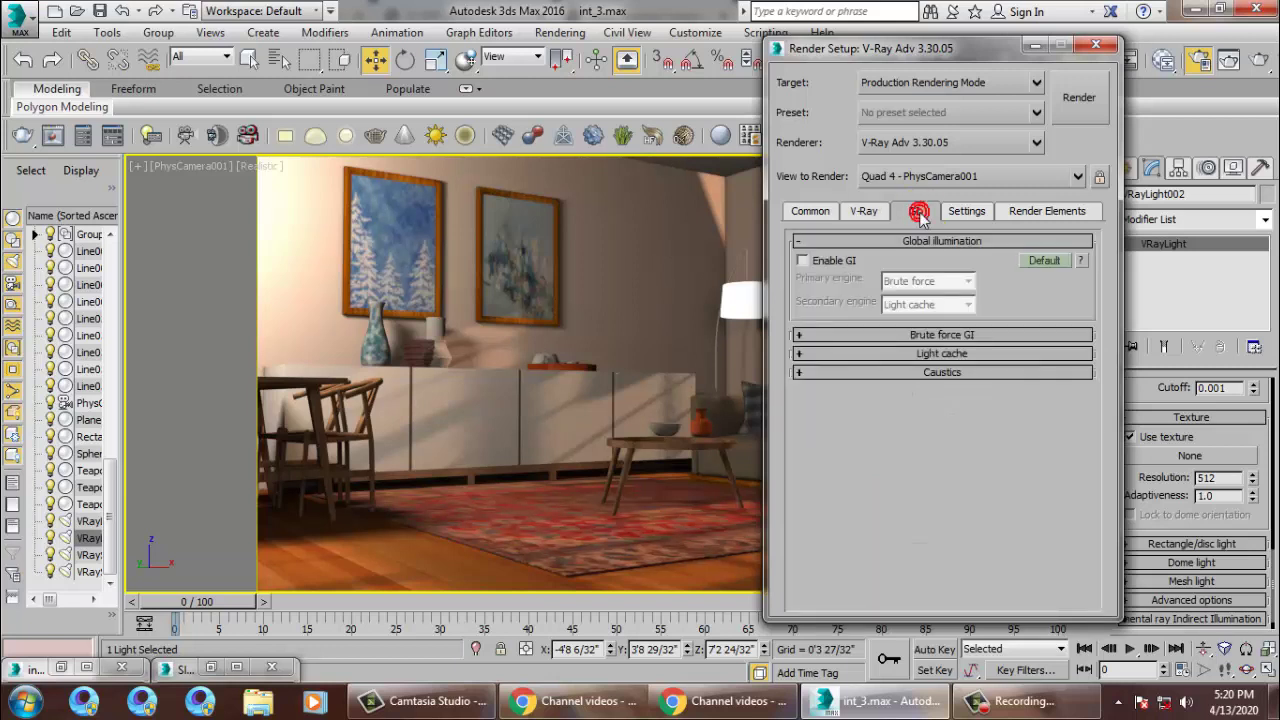
{"action": "left_click", "coordinate": [802, 260]}
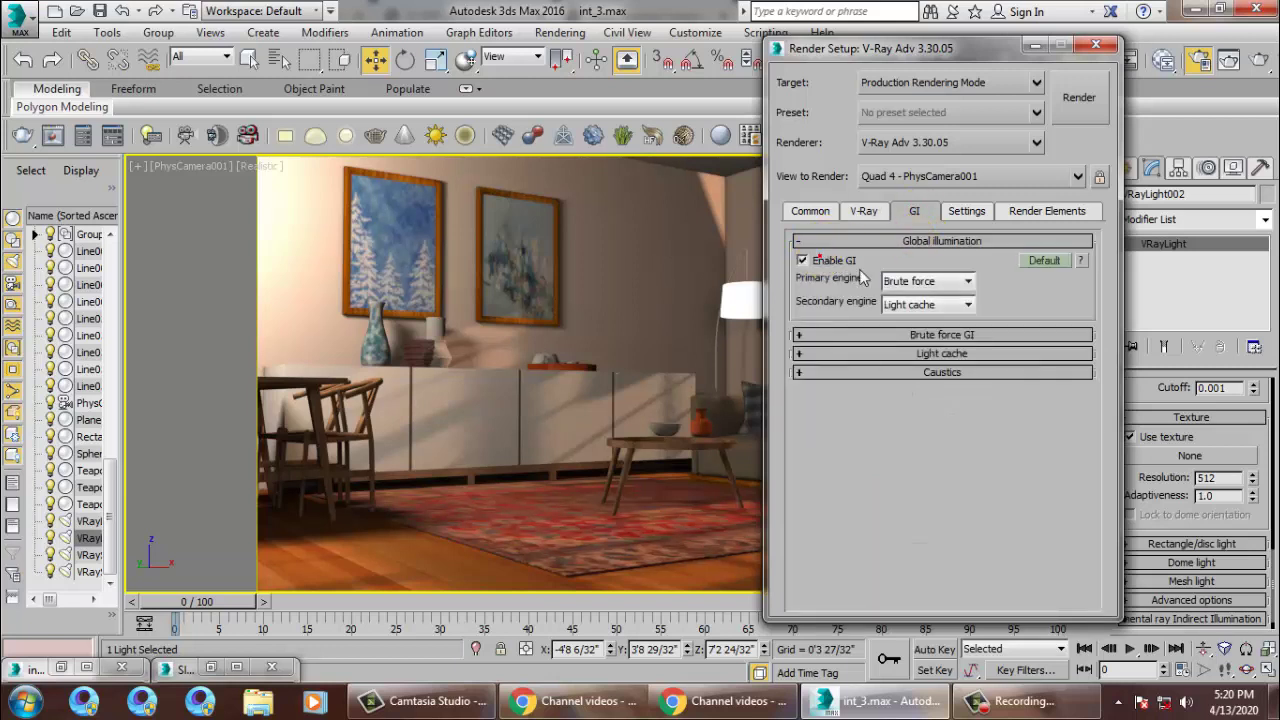
{"action": "left_click", "coordinate": [935, 283]}
{"action": "left_click", "coordinate": [934, 295]}
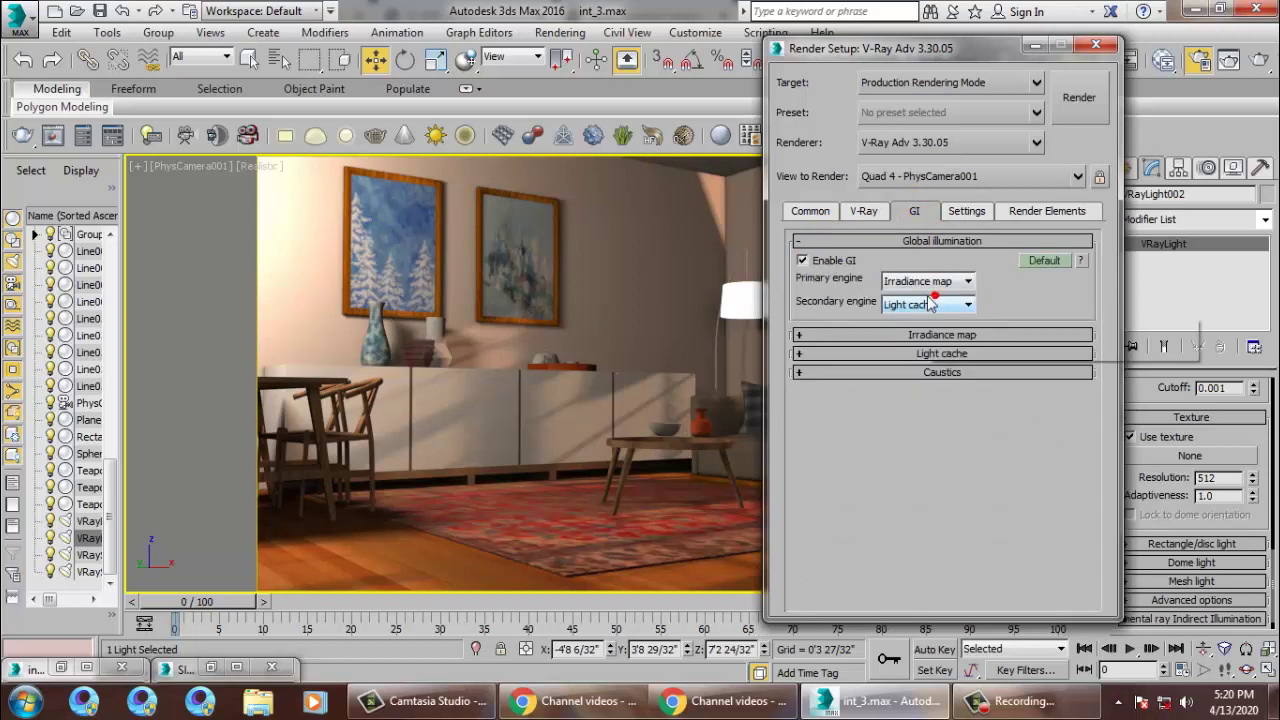
{"action": "left_click", "coordinate": [929, 303]}
{"action": "left_click", "coordinate": [931, 303]}
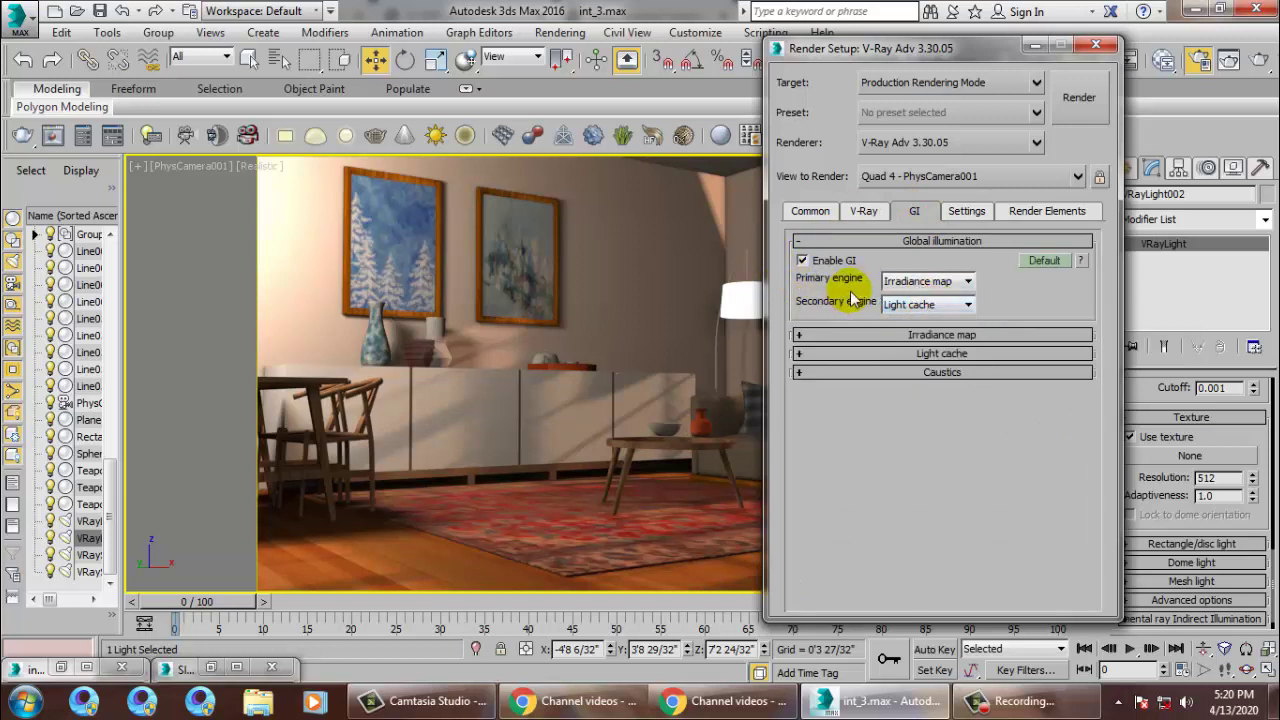
Step: Set the irradiance map preset to Medium in Advanced mode, with 150 subdivs and 50 interpolation samples
{"action": "left_click", "coordinate": [909, 340]}
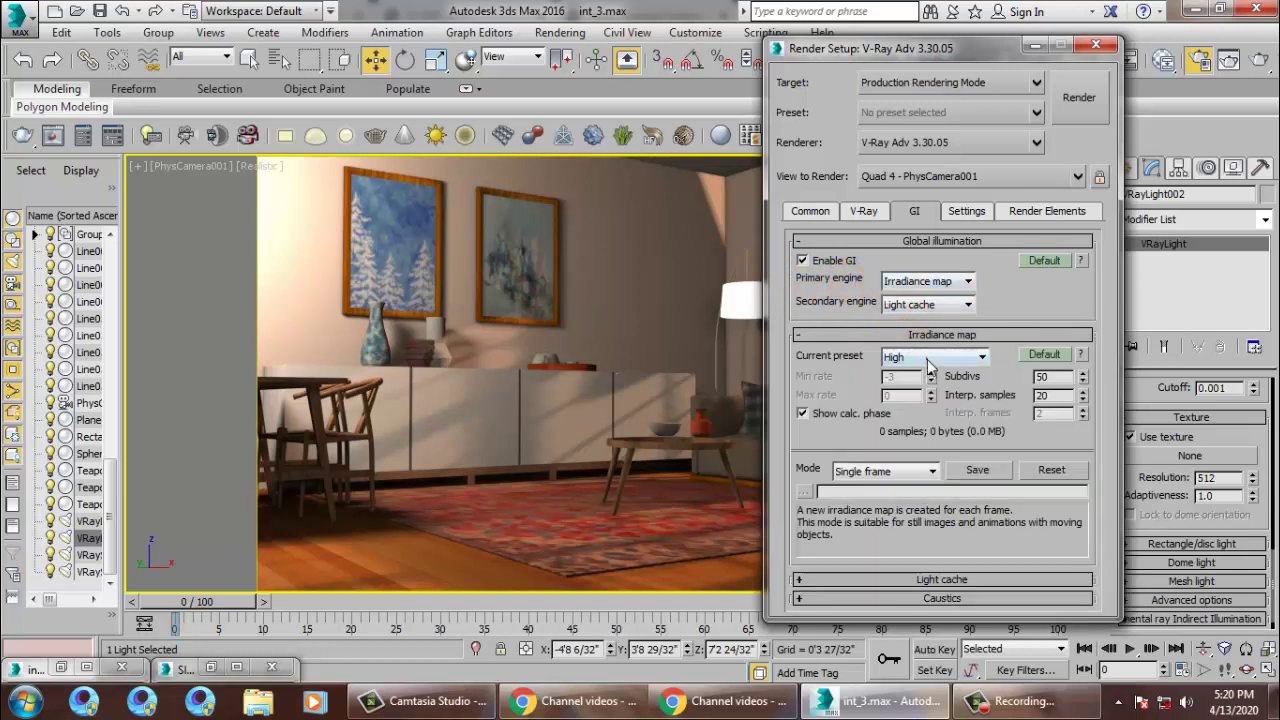
{"action": "left_click", "coordinate": [928, 363]}
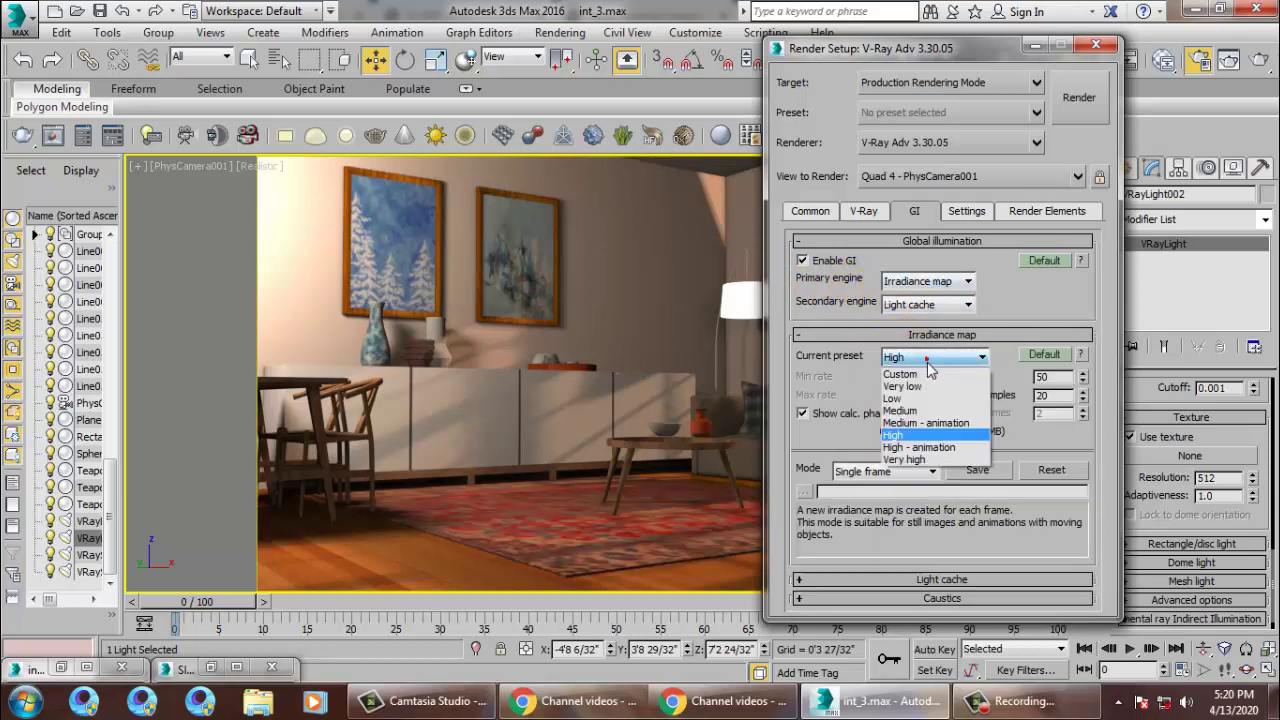
{"action": "left_click", "coordinate": [946, 412]}
{"action": "left_click", "coordinate": [1044, 355]}
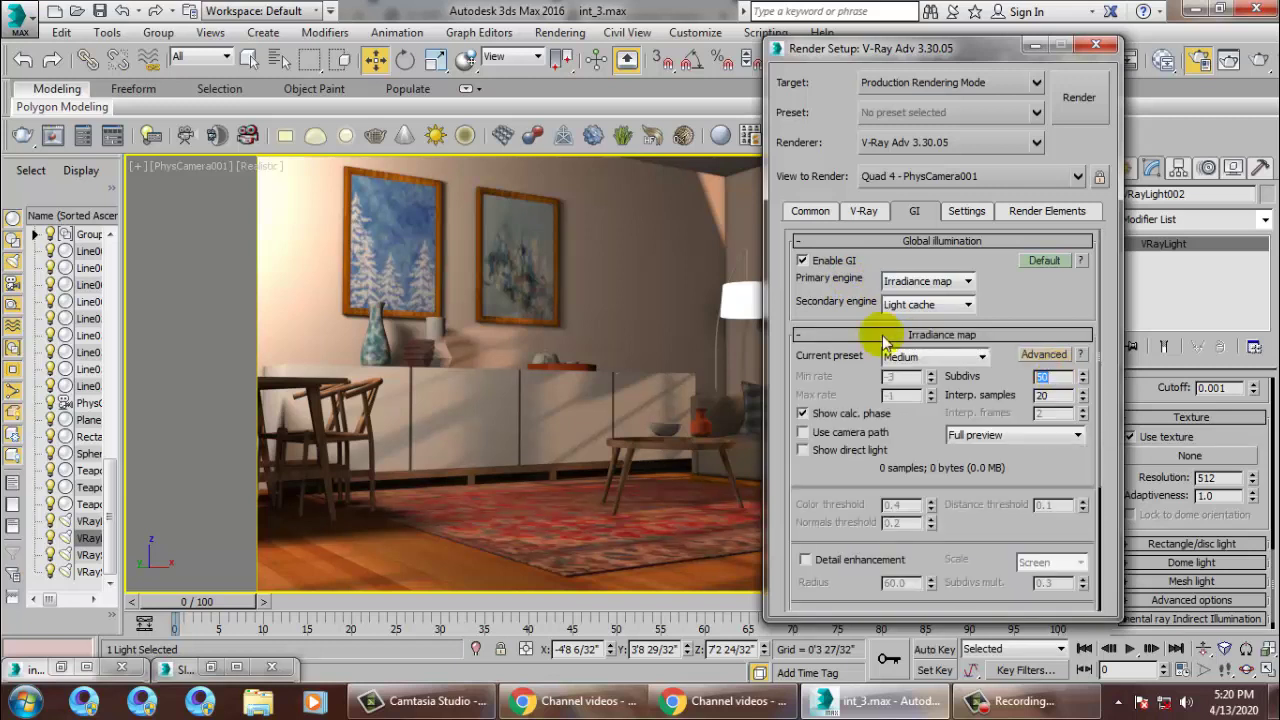
{"action": "type", "text": "15"}
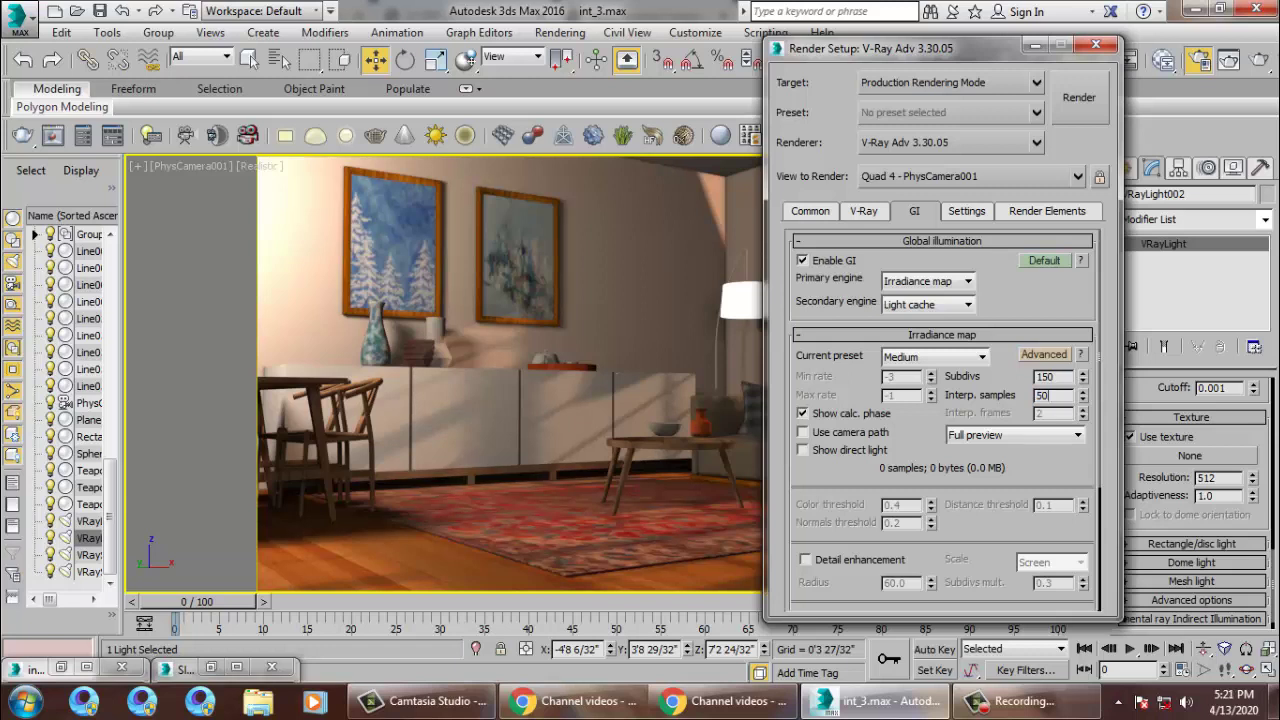
{"action": "left_click", "coordinate": [1062, 419]}
{"action": "left_click_drag", "start_coordinate": [1021, 533], "coordinate": [1014, 414]}
{"action": "scroll", "coordinate": [890, 290], "scroll_direction": "up", "scroll_amount": 5}
Step: Expand the Global DMC settings and switch them to Advanced mode
{"action": "left_click", "coordinate": [855, 210]}
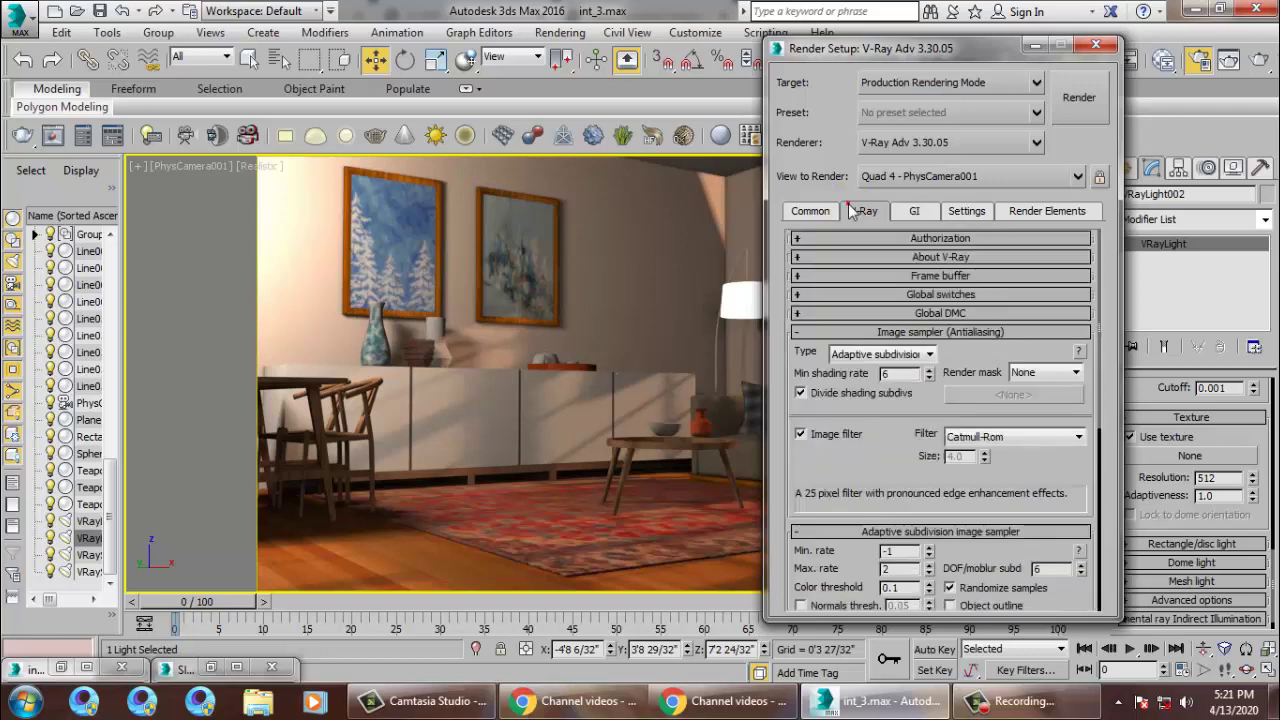
{"action": "left_click", "coordinate": [844, 312]}
{"action": "left_click", "coordinate": [1042, 333]}
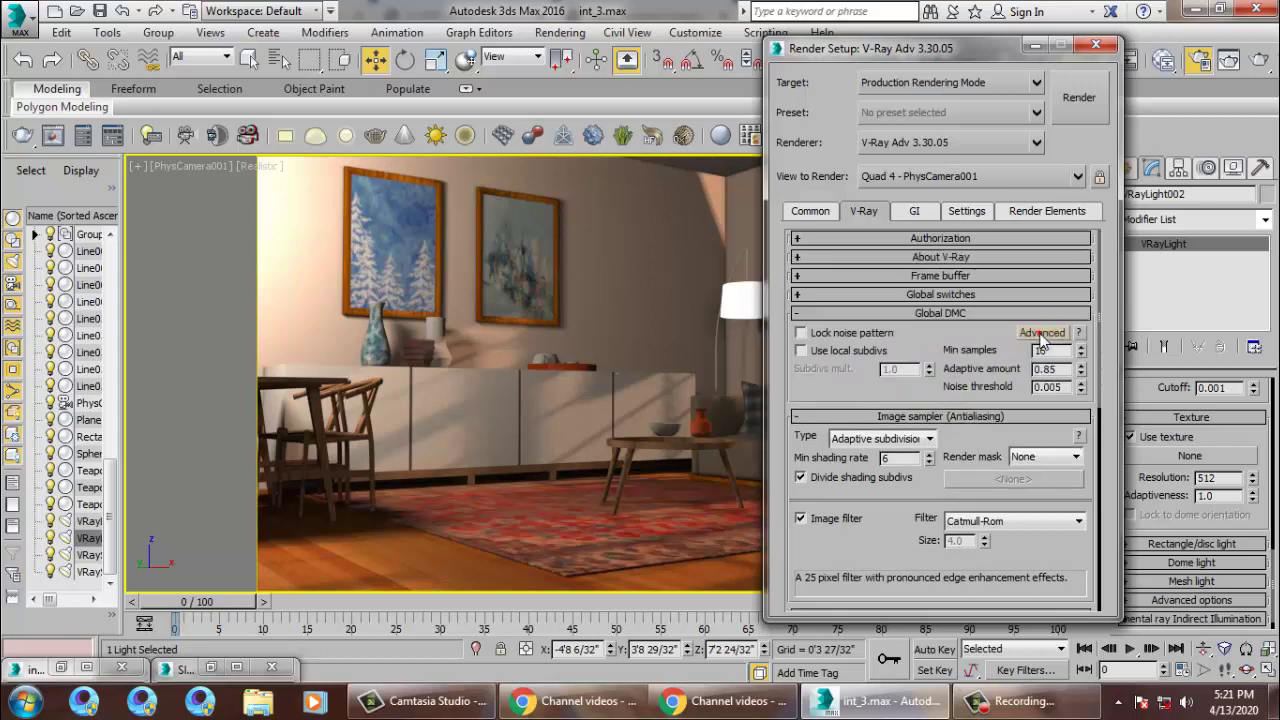
{"action": "left_click_drag", "start_coordinate": [910, 540], "coordinate": [934, 564]}
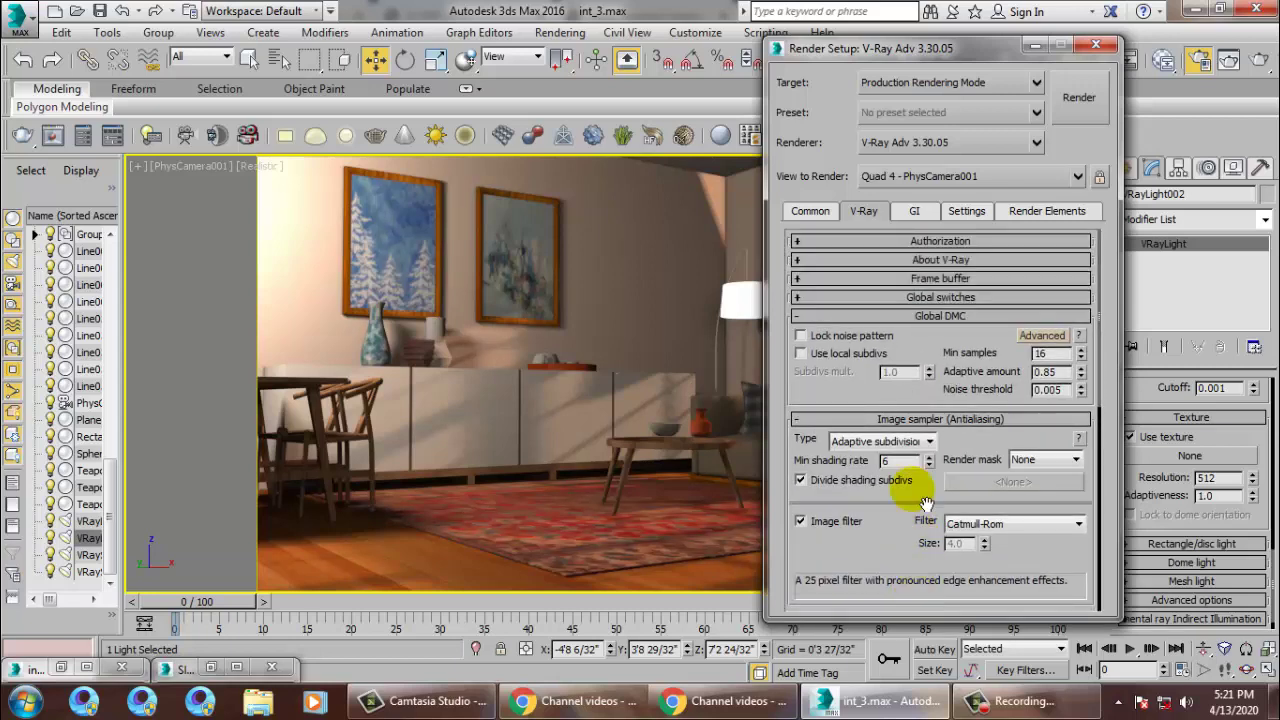
Step: Review the Global switches, the Global DMC noise threshold and the GI engine settings, and minimize the Render Setup window
{"action": "left_click", "coordinate": [916, 297]}
{"action": "scroll", "coordinate": [905, 380], "scroll_direction": "down", "scroll_amount": 5}
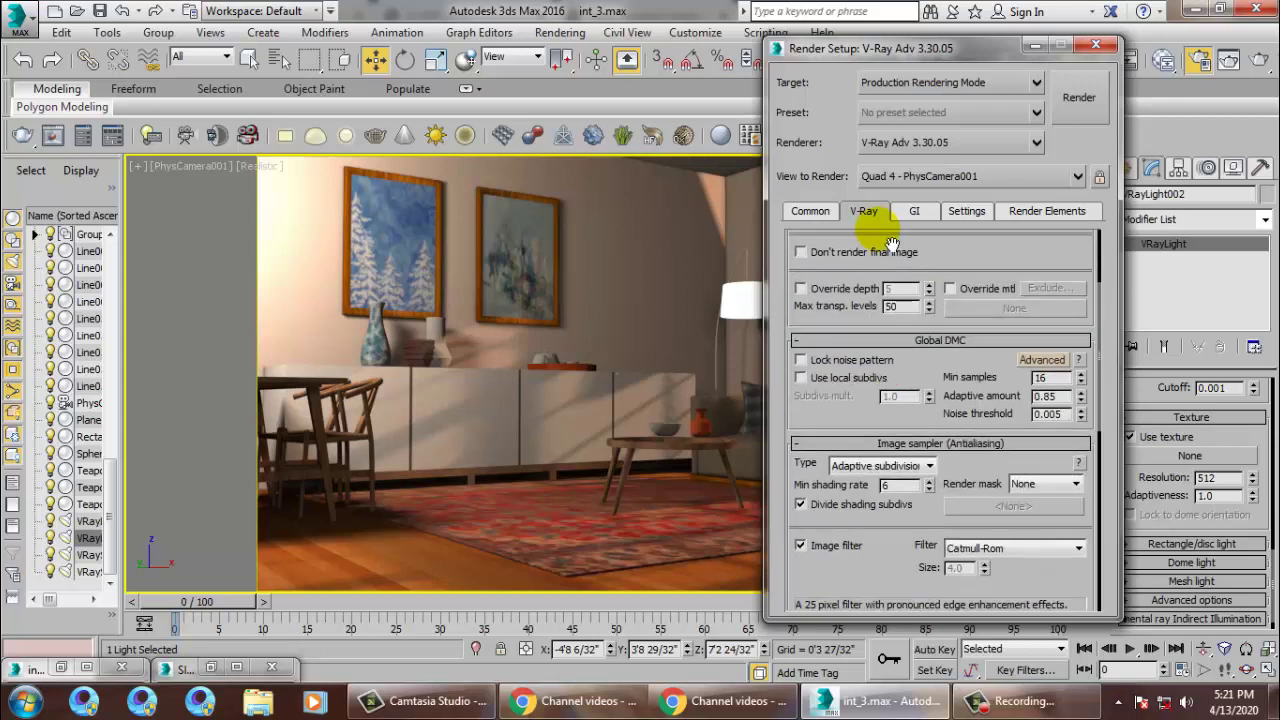
{"action": "double_click", "coordinate": [1048, 413]}
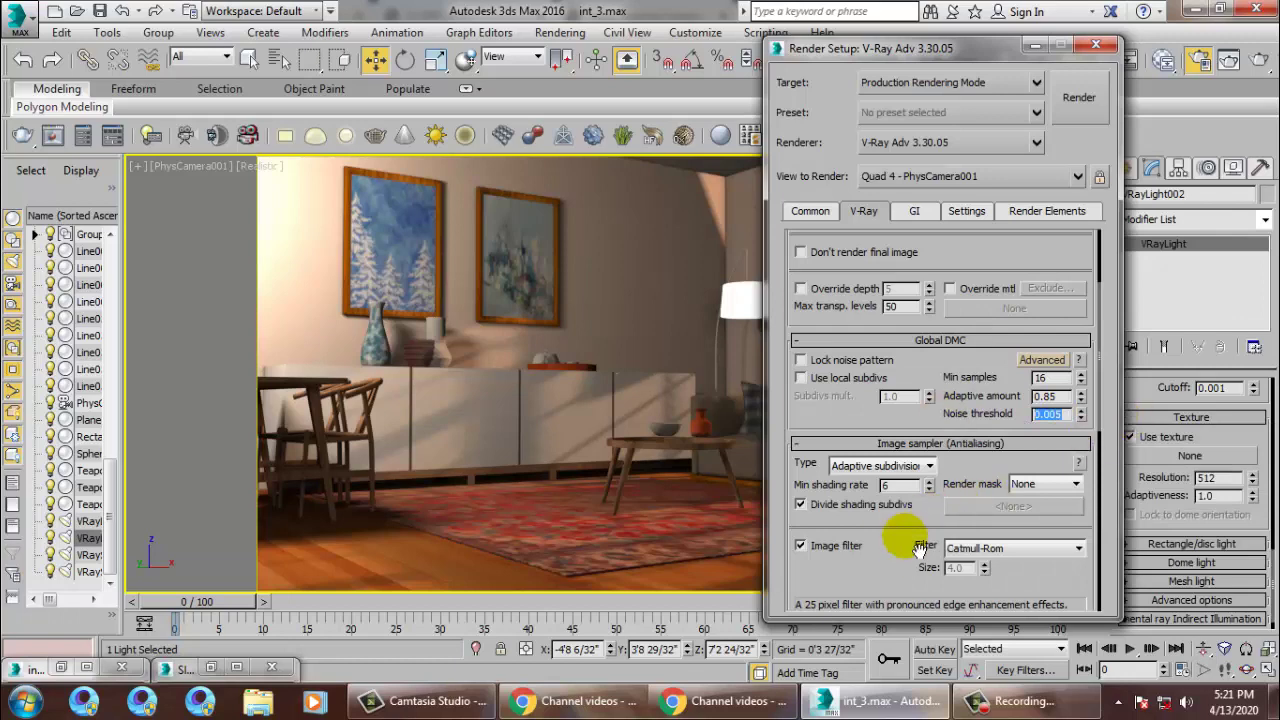
{"action": "left_click_drag", "start_coordinate": [908, 537], "coordinate": [926, 253]}
{"action": "left_click", "coordinate": [916, 211]}
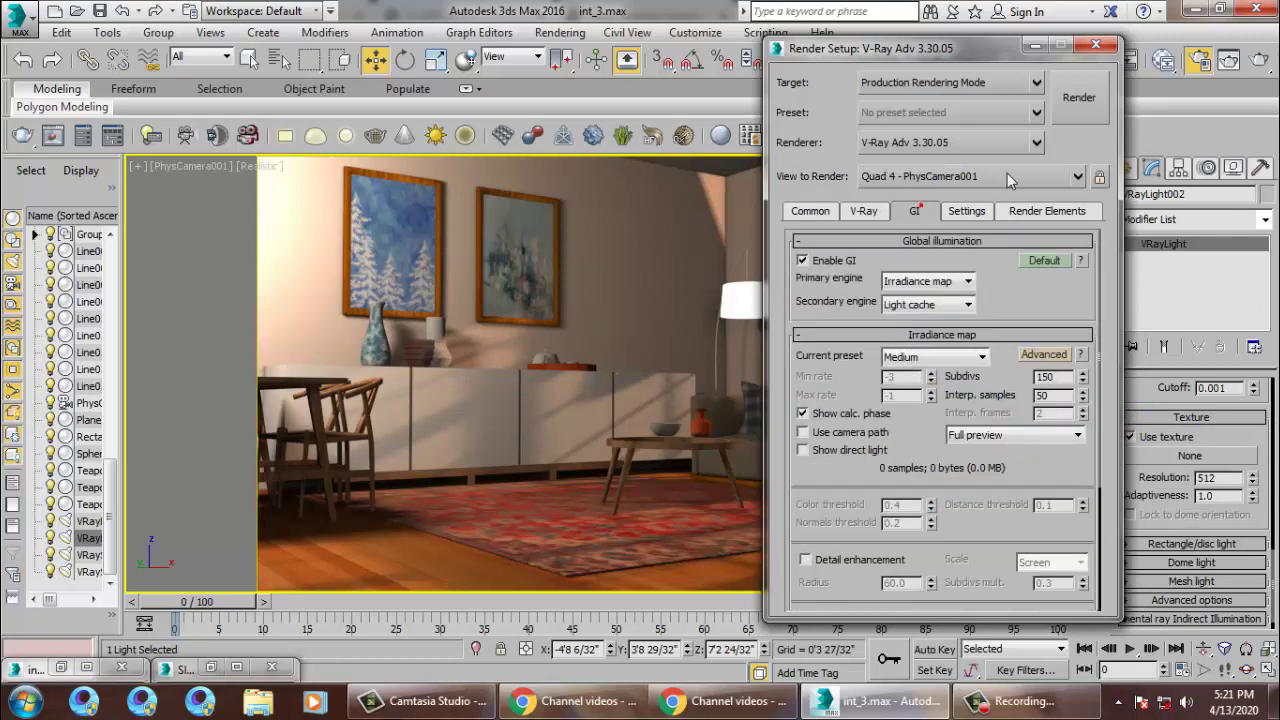
{"action": "left_click", "coordinate": [1033, 47]}
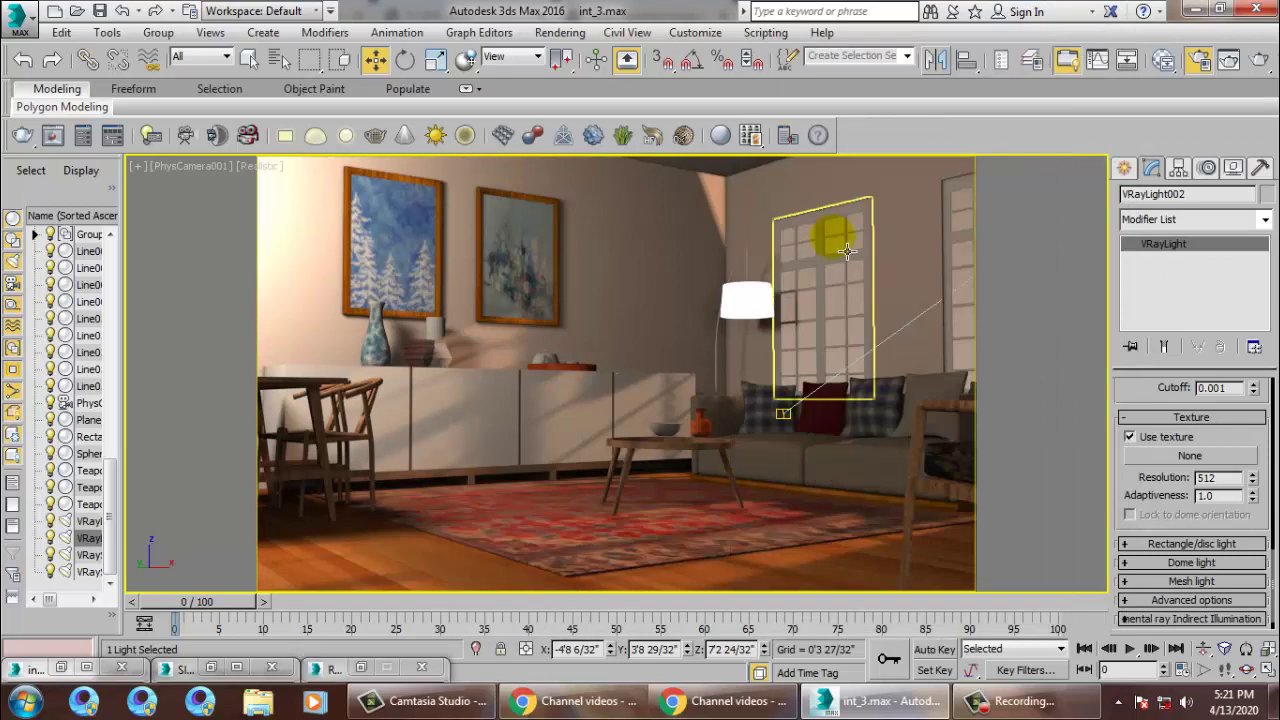
Step: Switch to the Perspective view and raise the V-Ray sun vertically to a Z position of about 17 feet
{"action": "key", "text": "p"}
{"action": "scroll", "coordinate": [698, 315], "scroll_direction": "down", "scroll_amount": 5}
{"action": "middle_click_drag", "start_coordinate": [724, 321], "coordinate": [716, 356], "text": "alt"}
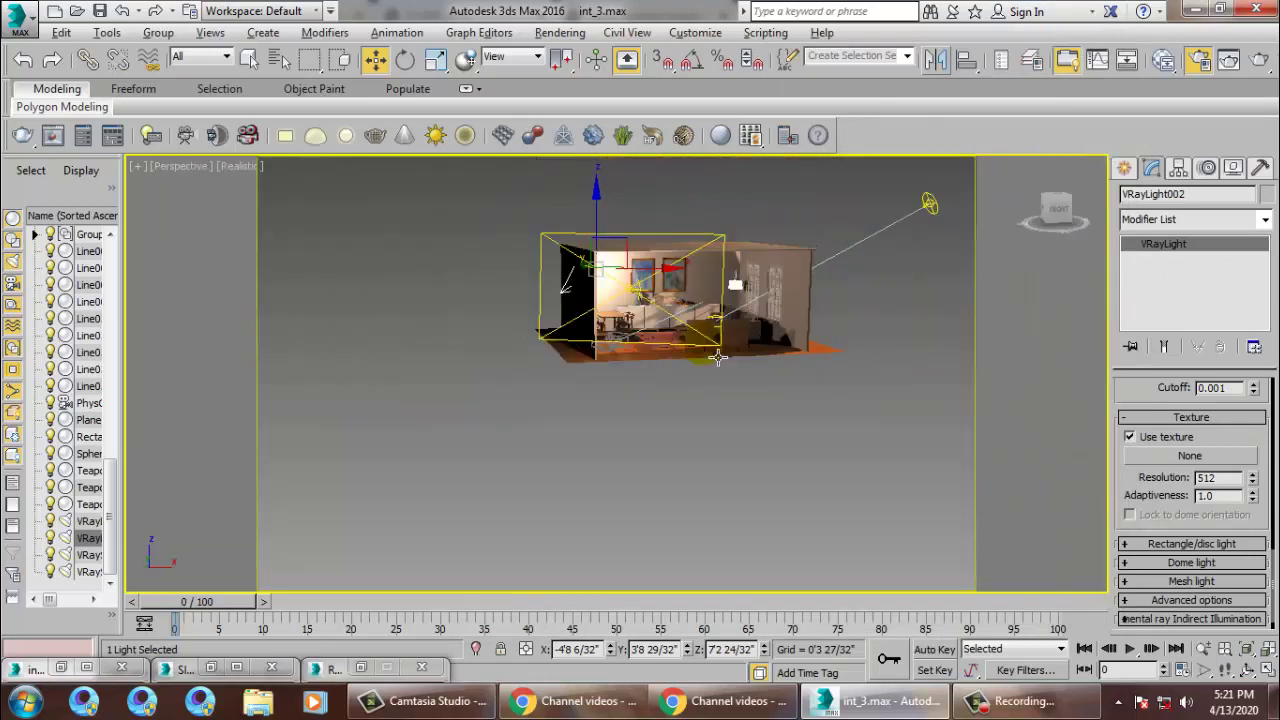
{"action": "middle_click_drag", "start_coordinate": [880, 228], "coordinate": [848, 284]}
{"action": "left_click", "coordinate": [891, 268]}
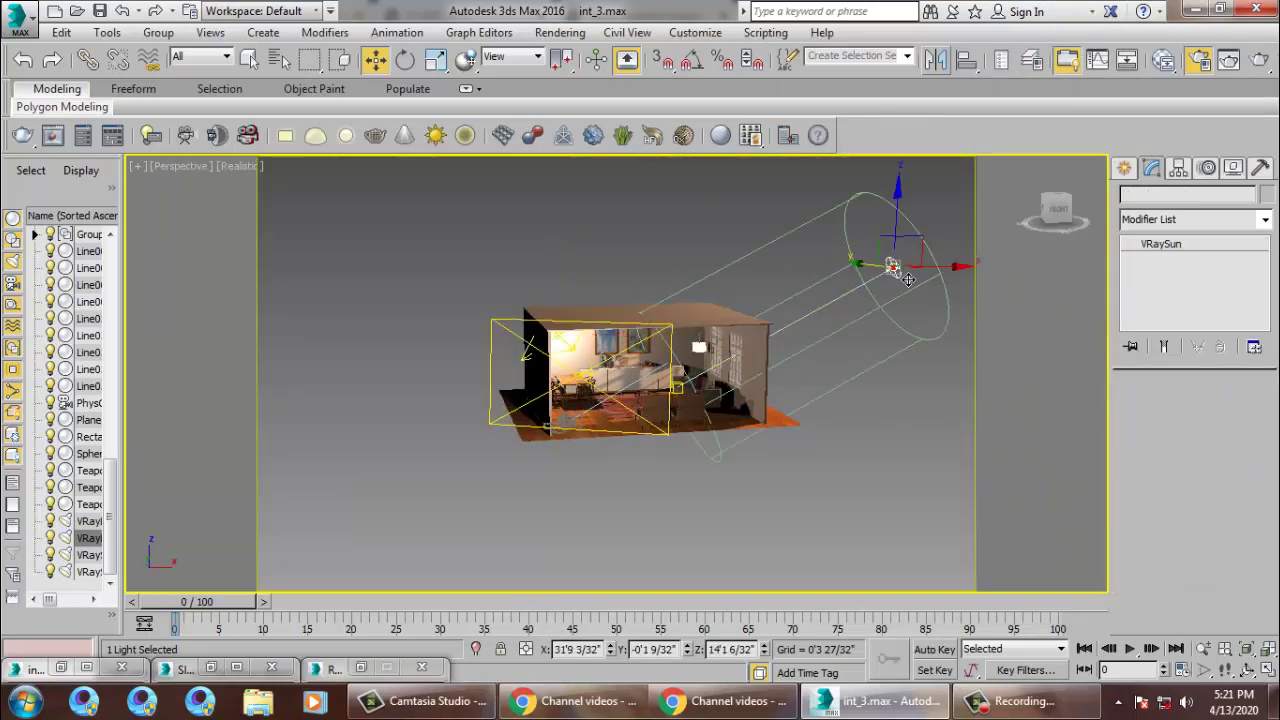
{"action": "left_click_drag", "start_coordinate": [908, 242], "coordinate": [904, 215]}
{"action": "middle_click_drag", "start_coordinate": [895, 243], "coordinate": [800, 330], "text": "alt"}
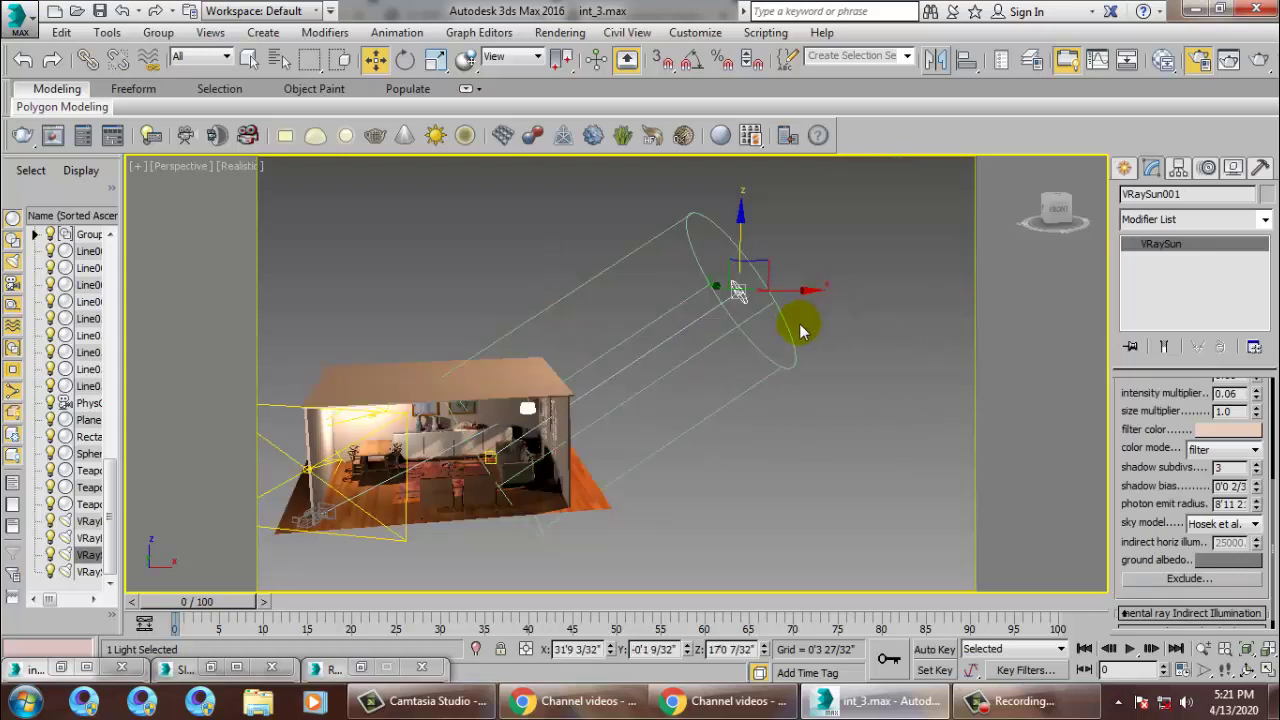
{"action": "type", "text": "x"}
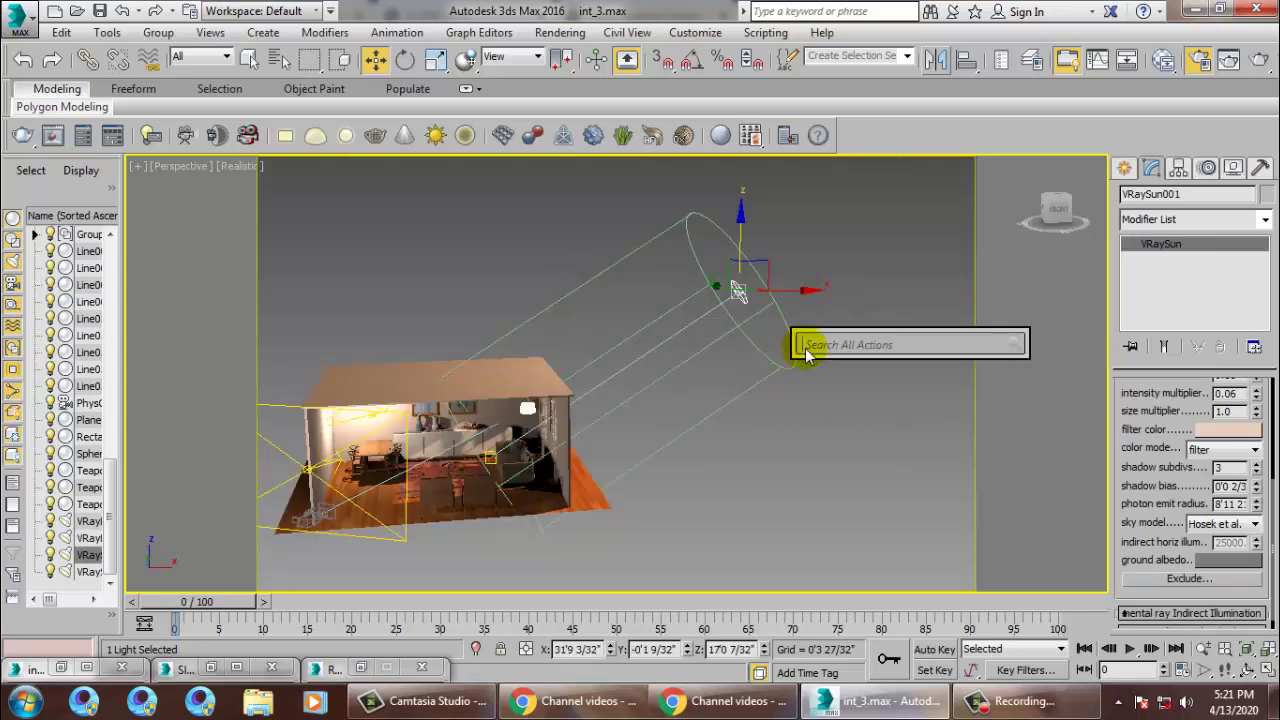
{"action": "type", "text": "x"}
{"action": "middle_click_drag", "start_coordinate": [865, 251], "coordinate": [869, 248], "text": "alt"}
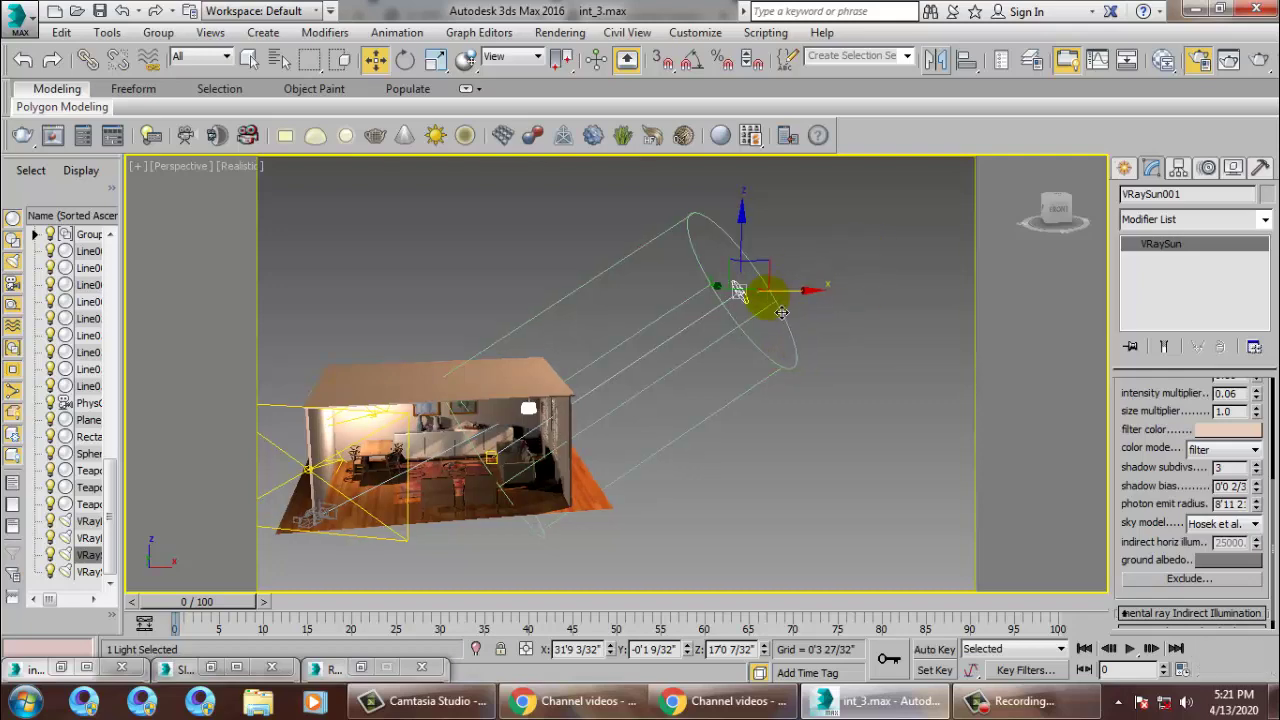